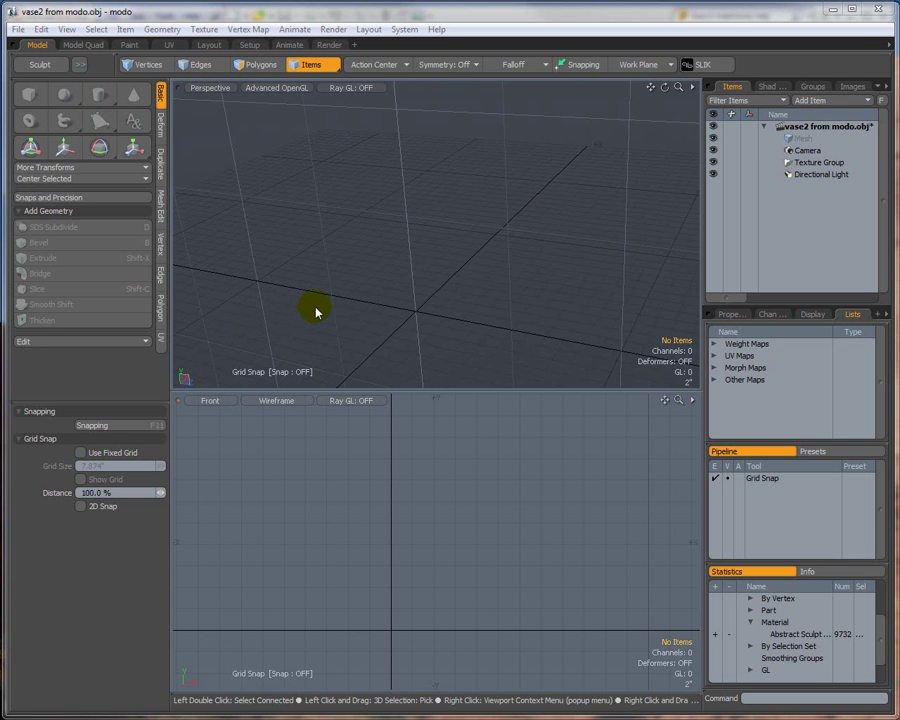
Add the Vase With Flower 01 mesh preset to the scene from the preset browser, then close the browser.
{"action": "left_click", "coordinate": [357, 326]}
{"action": "key", "text": "F6"}
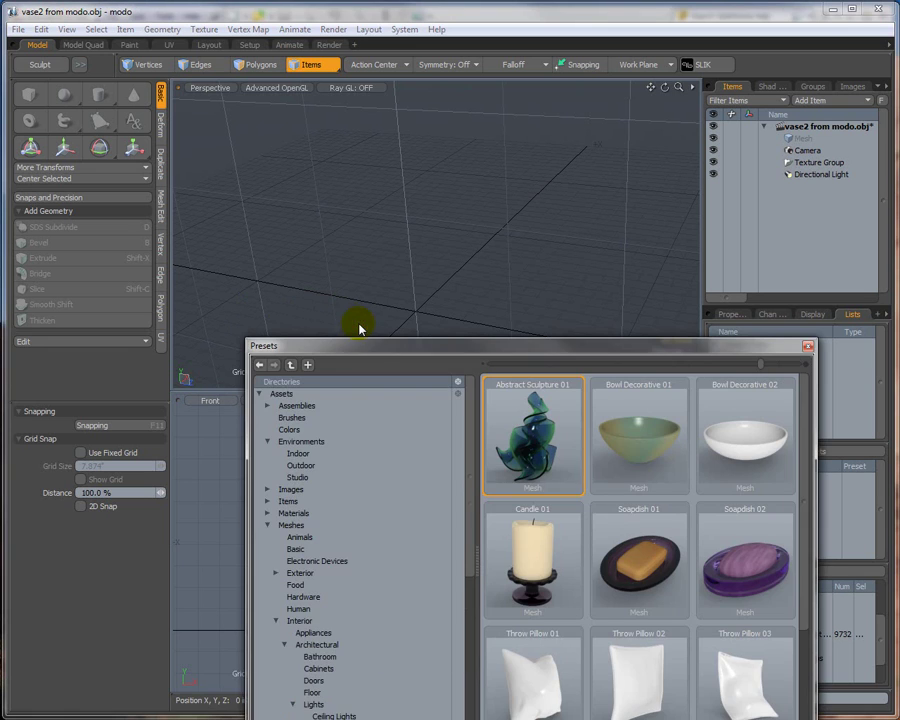
{"action": "left_click_drag", "start_coordinate": [559, 352], "coordinate": [321, 215]}
{"action": "left_click_drag", "start_coordinate": [568, 331], "coordinate": [566, 532]}
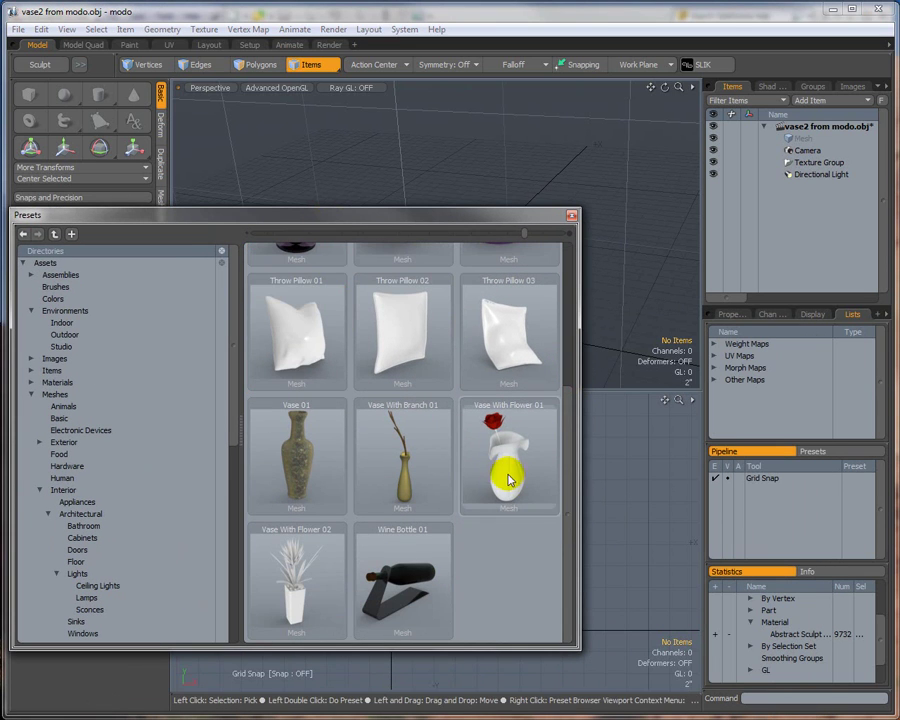
{"action": "left_click_drag", "start_coordinate": [413, 226], "coordinate": [293, 239]}
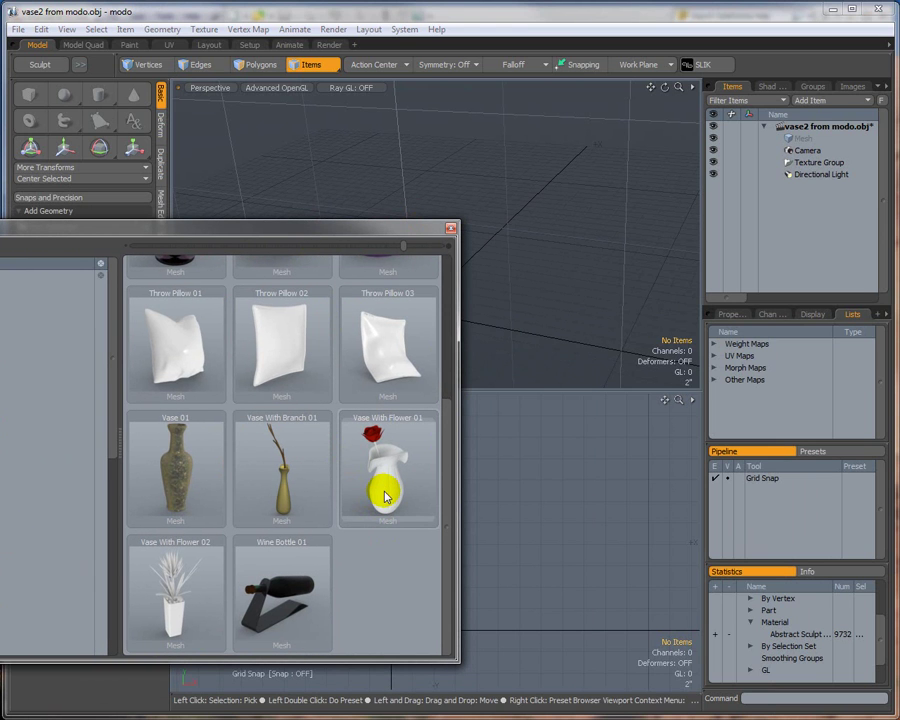
{"action": "left_click_drag", "start_coordinate": [391, 492], "coordinate": [507, 282]}
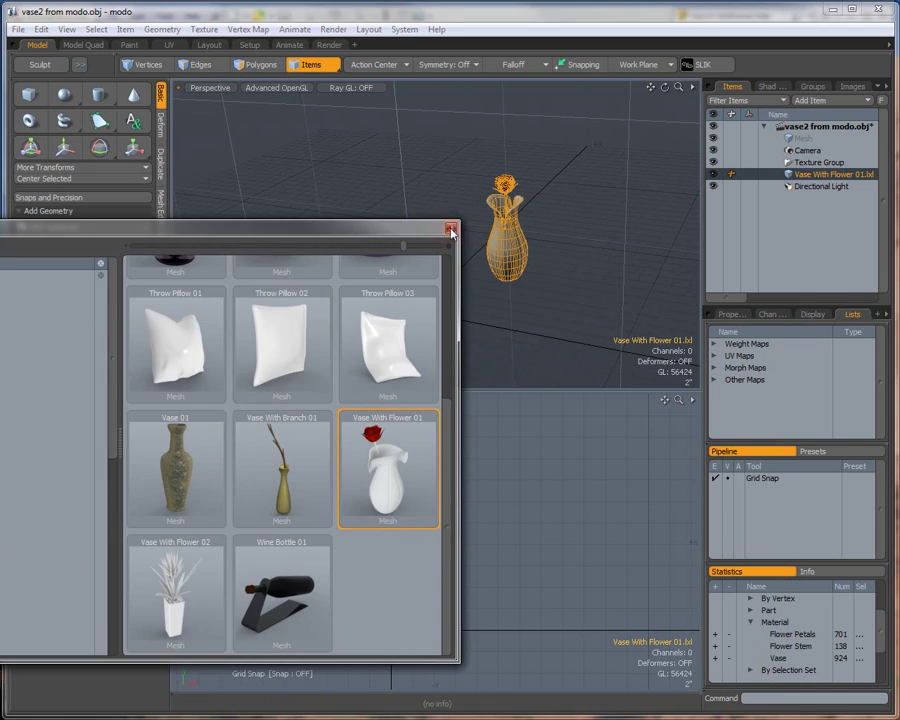
{"action": "left_click", "coordinate": [451, 231]}
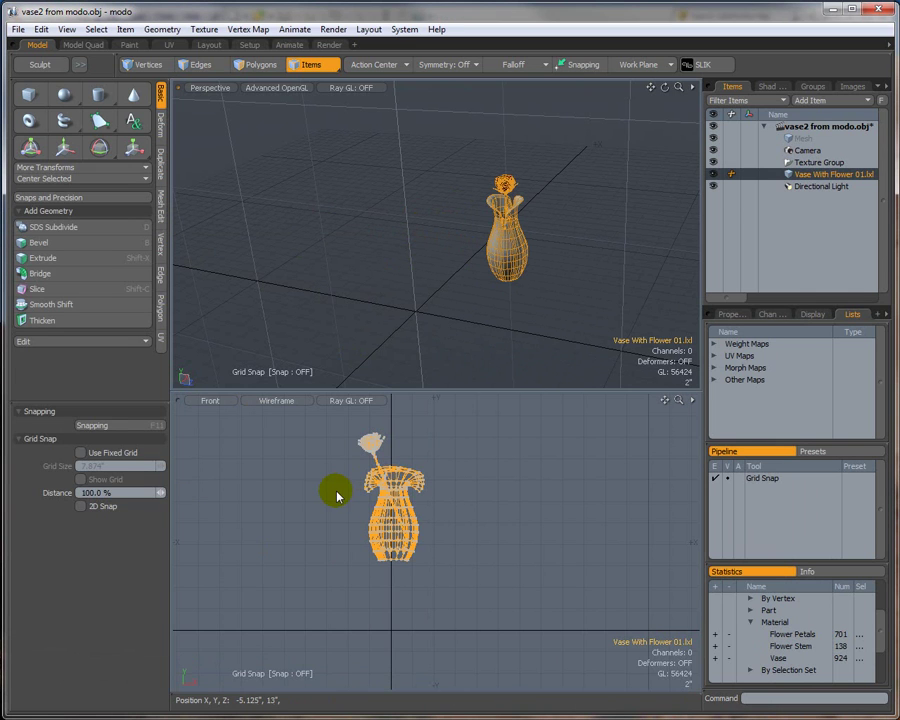
Move the vase item down to Y -6.375" so it rests on the ground, and center it on the origin in the top view.
{"action": "key", "text": "w"}
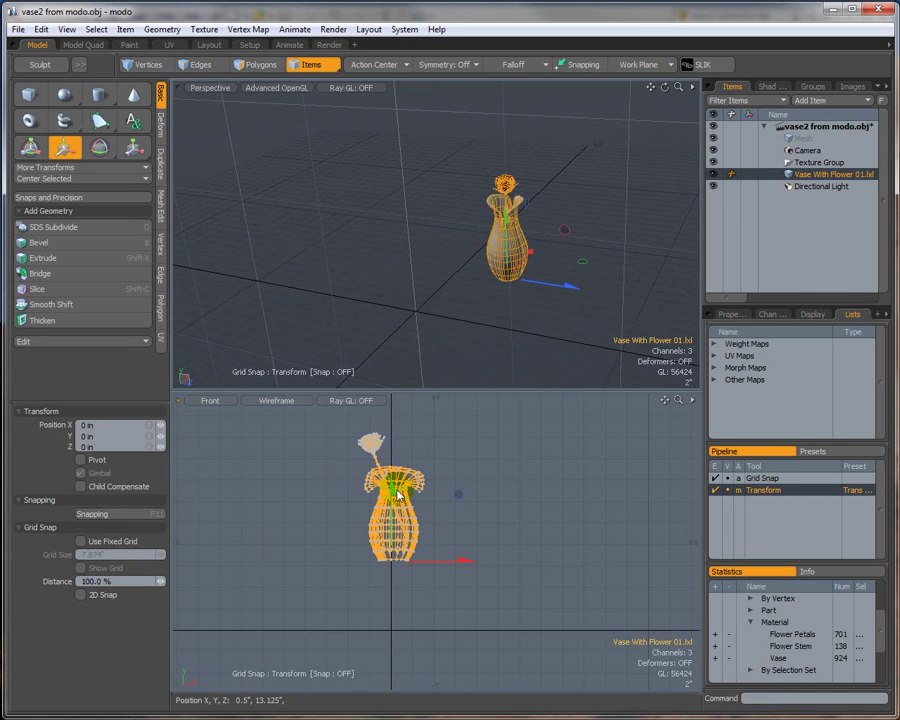
{"action": "left_click_drag", "start_coordinate": [393, 487], "coordinate": [393, 557]}
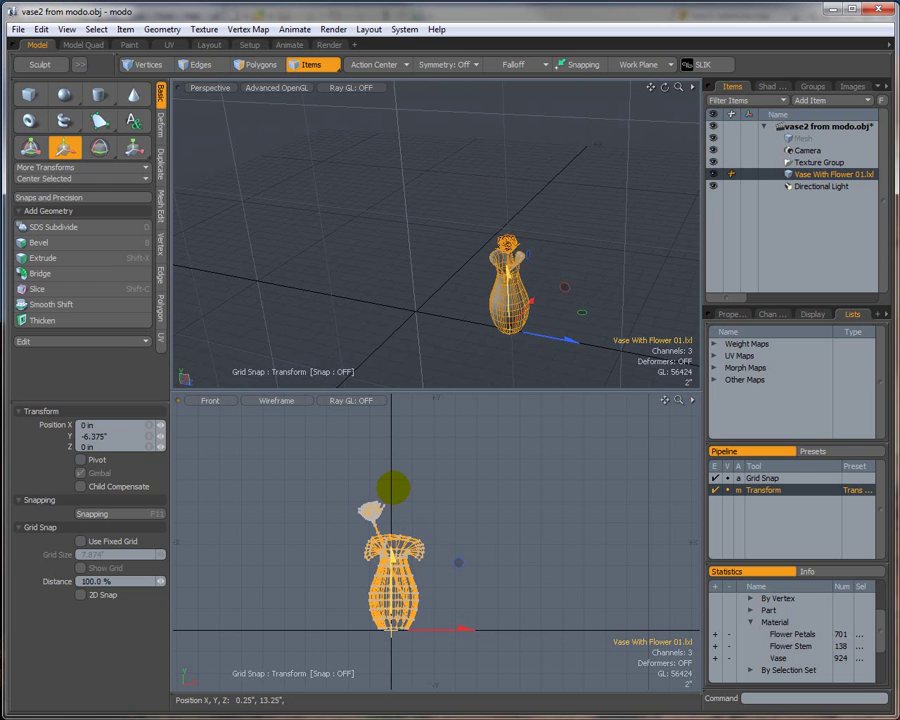
{"action": "left_click", "coordinate": [210, 402]}
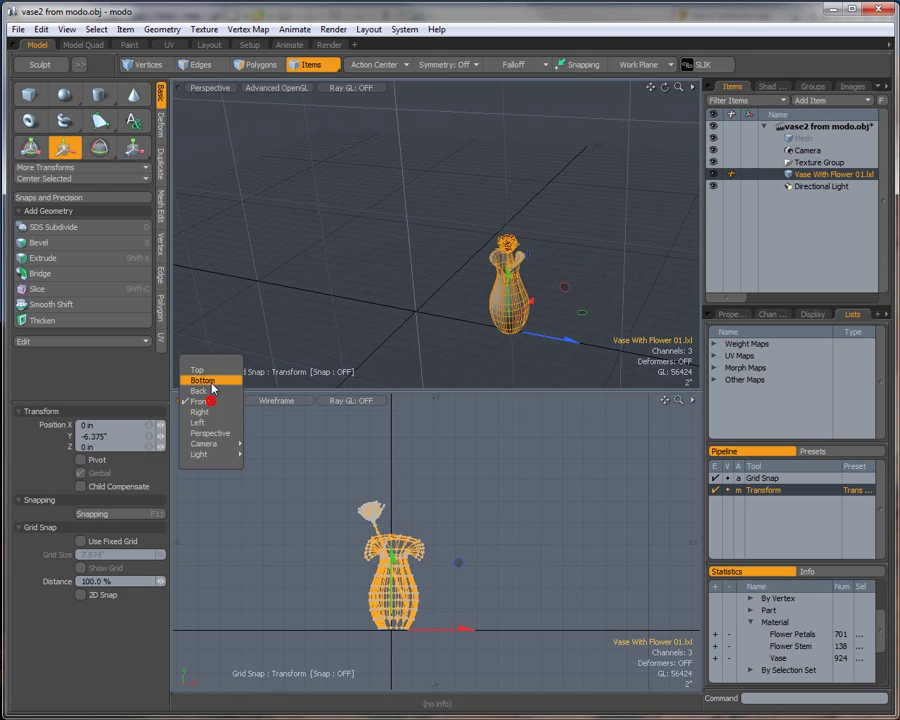
{"action": "left_click", "coordinate": [200, 370]}
{"action": "left_click_drag", "start_coordinate": [391, 686], "coordinate": [391, 557]}
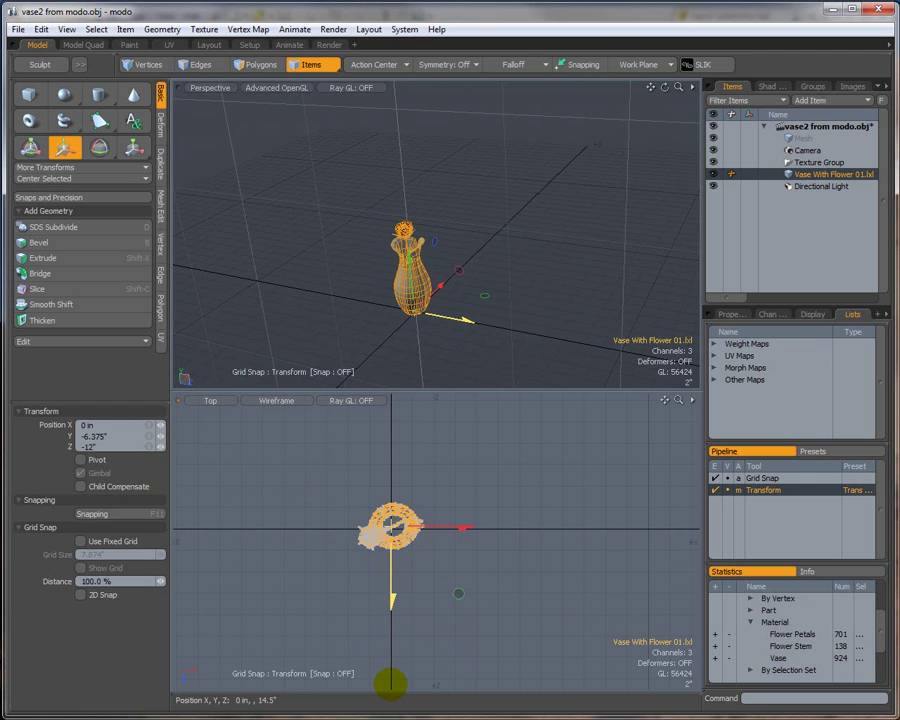
{"action": "left_click_drag", "start_coordinate": [390, 685], "coordinate": [390, 687]}
{"action": "key", "text": "space"}
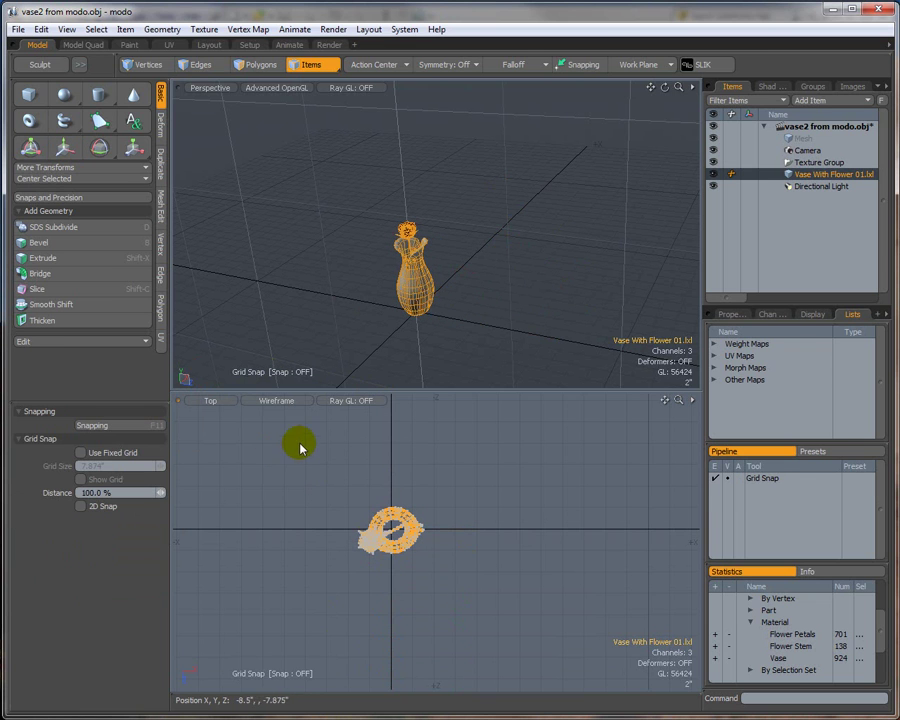
Delete all polygons of the Flower Petals and Flower Stem materials so that only the vase remains.
{"action": "scroll", "coordinate": [402, 281], "scroll_direction": "down", "scroll_amount": 2}
{"action": "scroll", "coordinate": [408, 262], "scroll_direction": "up", "scroll_amount": 5}
{"action": "left_click", "coordinate": [415, 236]}
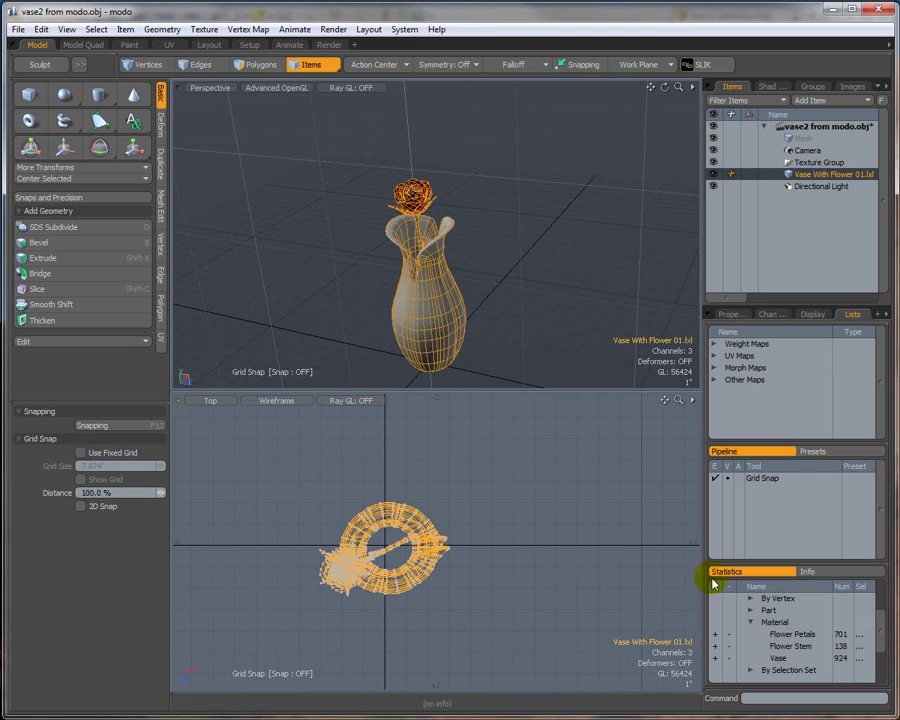
{"action": "left_click", "coordinate": [522, 343]}
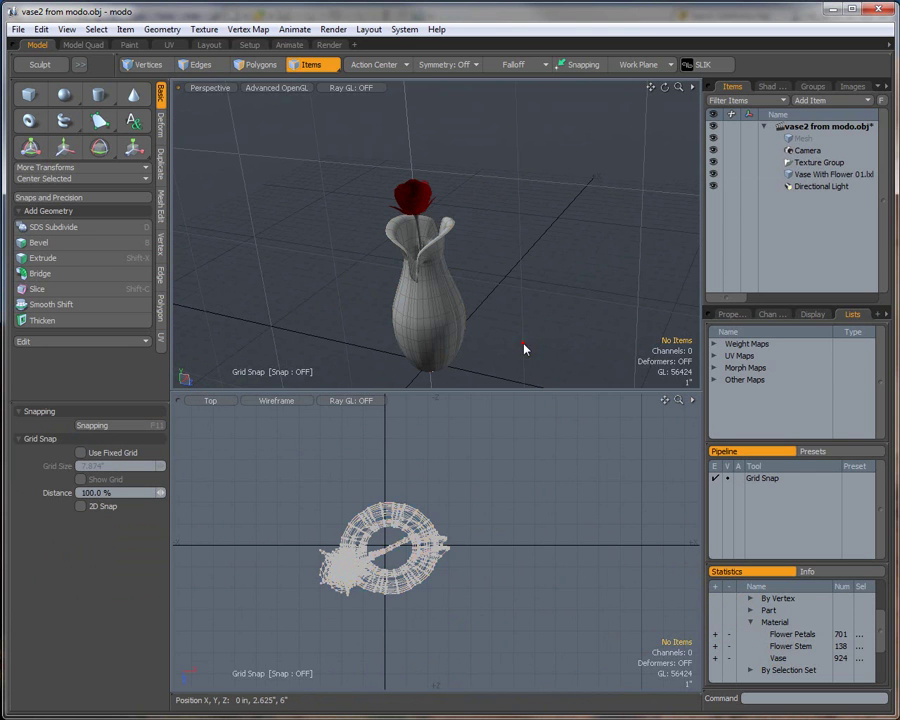
{"action": "left_click", "coordinate": [715, 634]}
{"action": "left_click", "coordinate": [715, 646], "text": "shift"}
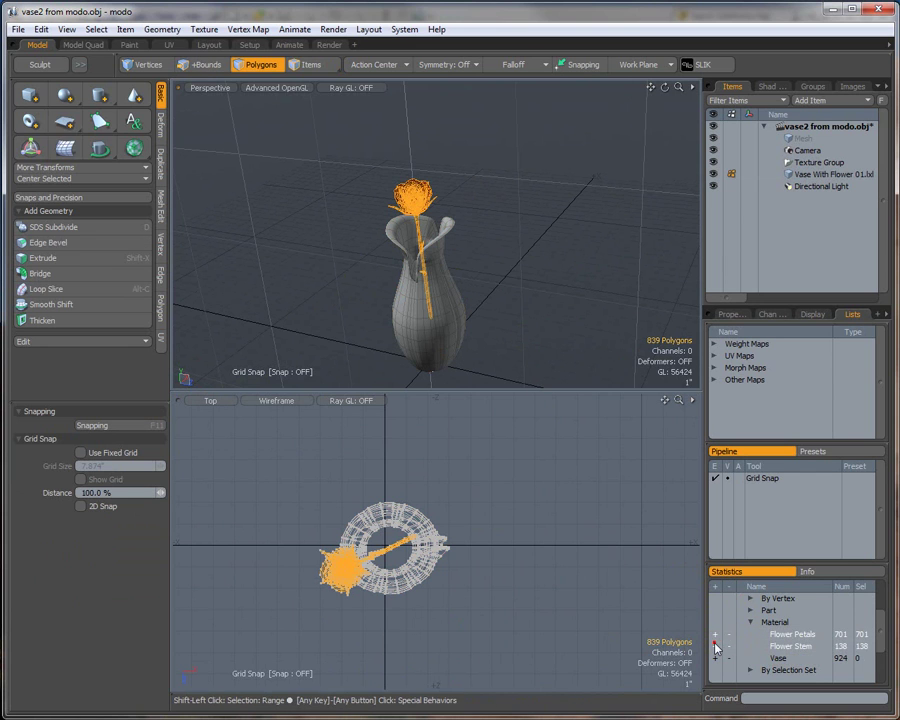
{"action": "key", "text": "Delete"}
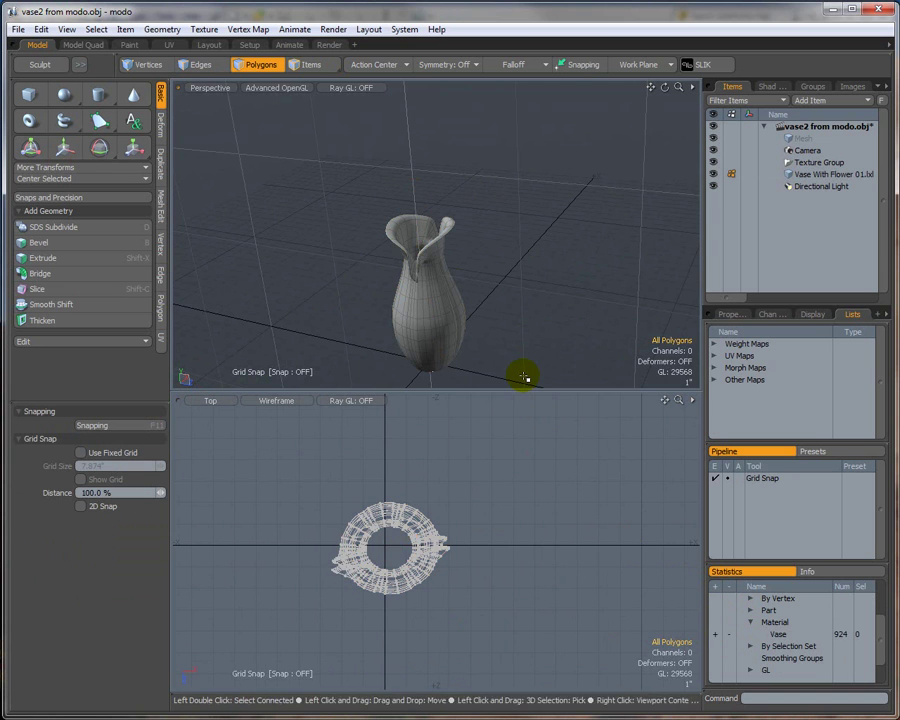
Enlarge the perspective viewport and show the vase's flared rim up close from the other side.
{"action": "scroll", "coordinate": [396, 378], "scroll_direction": "down", "scroll_amount": 1}
{"action": "scroll", "coordinate": [397, 378], "scroll_direction": "up", "scroll_amount": 3}
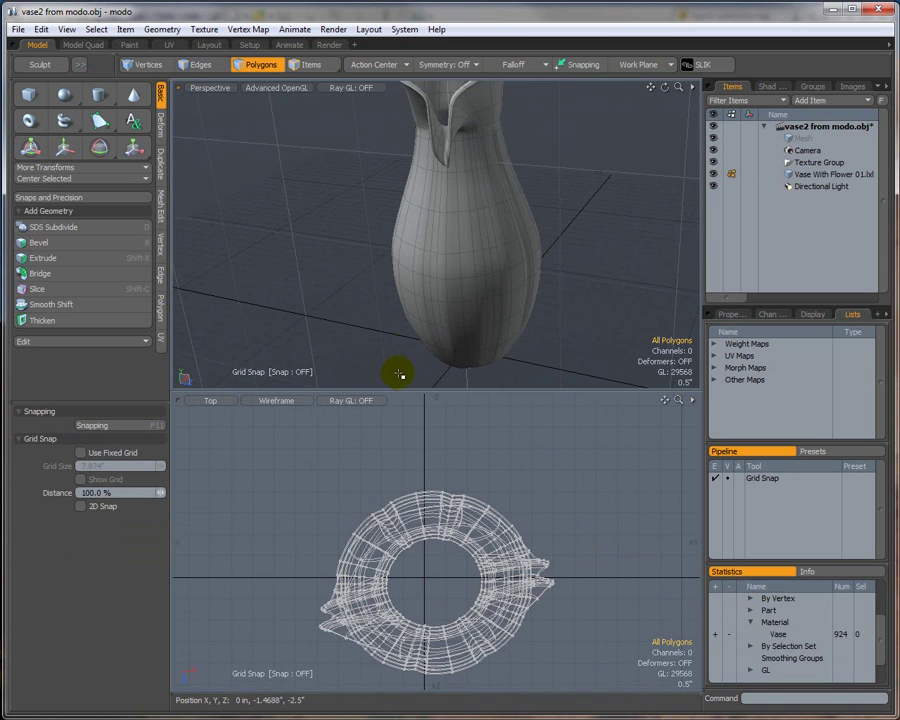
{"action": "scroll", "coordinate": [415, 302], "scroll_direction": "down", "scroll_amount": 1}
{"action": "left_click_drag", "start_coordinate": [389, 390], "coordinate": [389, 565]}
{"action": "left_click_drag", "start_coordinate": [350, 342], "coordinate": [493, 215], "text": "alt"}
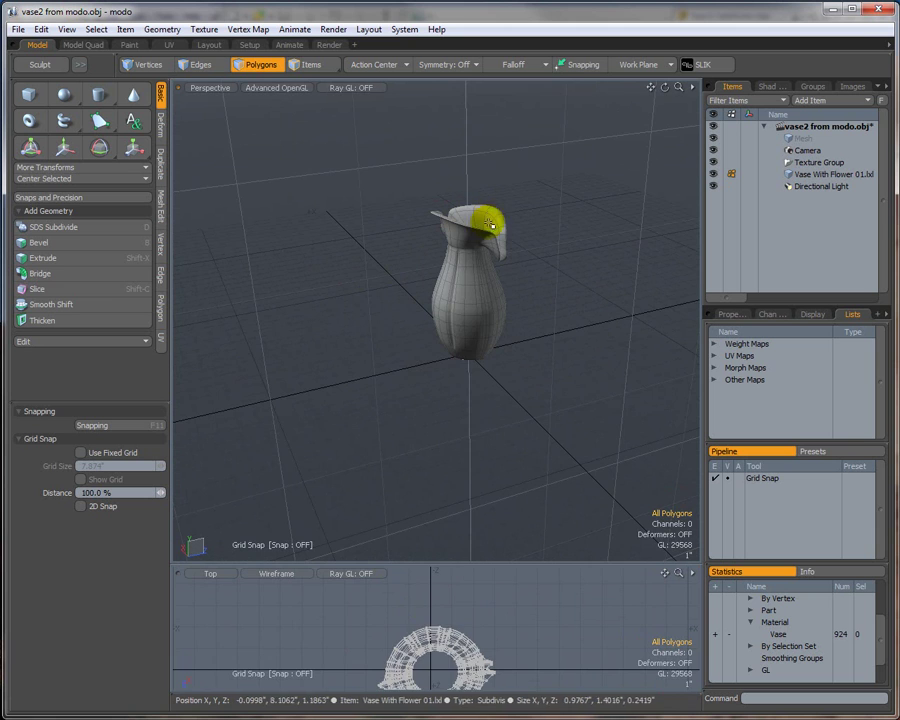
{"action": "scroll", "coordinate": [490, 218], "scroll_direction": "up", "scroll_amount": 5}
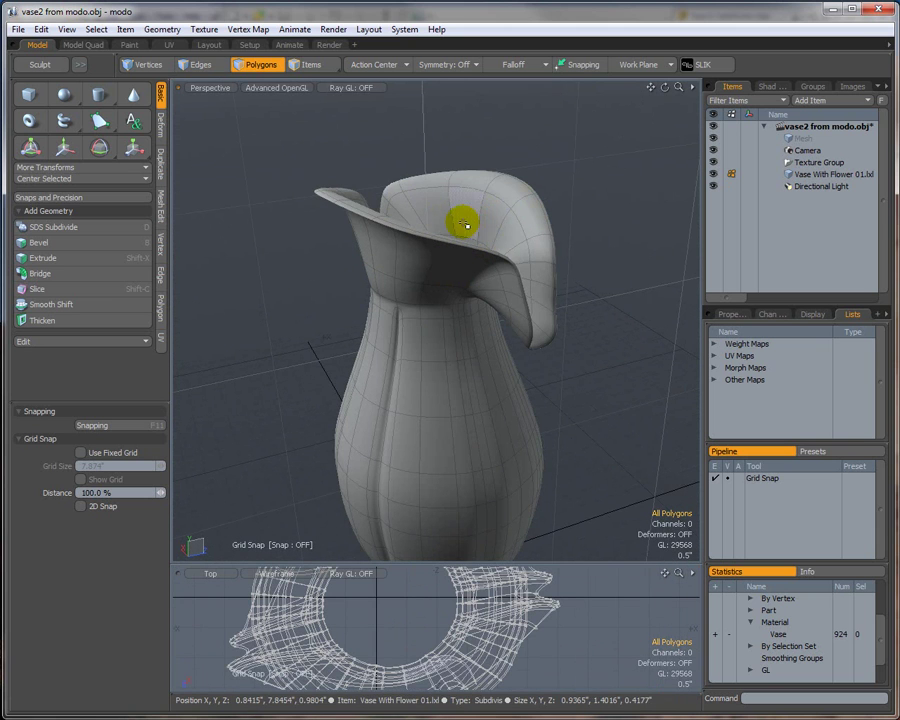
Switch the vase's subdivision smoothing off and back on to compare the faceted cage with the smooth surface.
{"action": "key", "text": "Tab"}
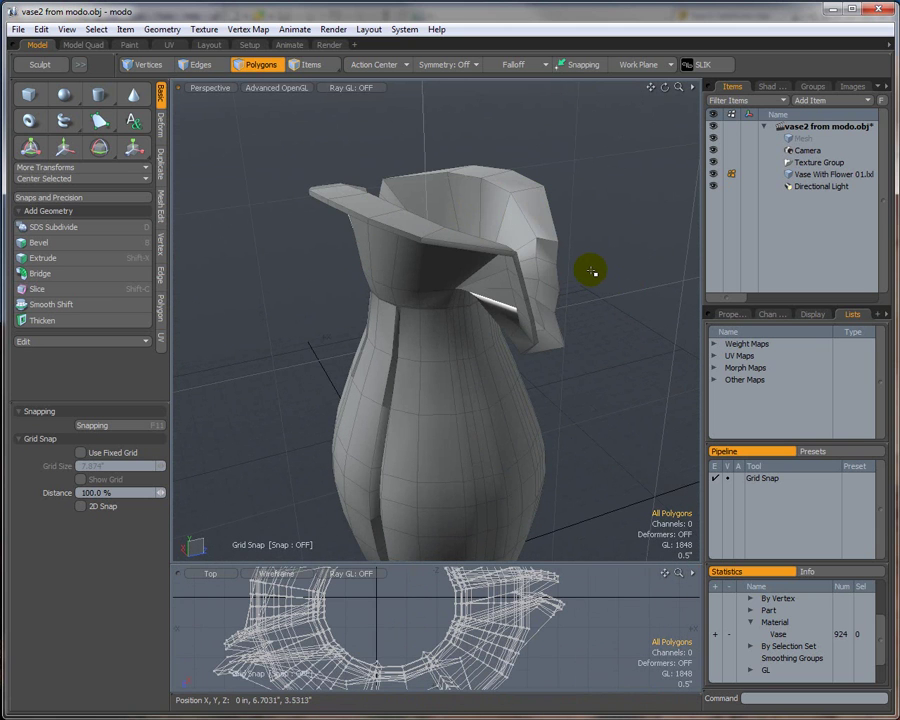
{"action": "mouse_move", "coordinate": [599, 263]}
{"action": "left_mouse_down", "text": "alt"}
{"action": "mouse_move", "coordinate": [433, 233]}
{"action": "mouse_move", "coordinate": [577, 245]}
{"action": "mouse_move", "coordinate": [603, 257]}
{"action": "left_mouse_up", "text": "alt"}
{"action": "key", "text": "Tab"}
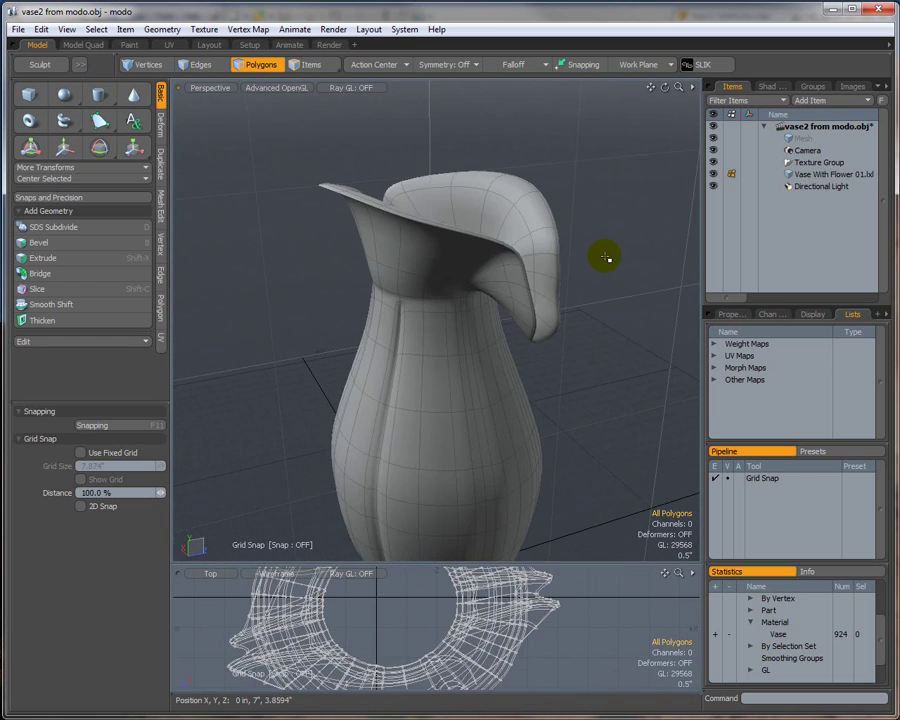
Examine the whole smoothed vase, including its rim, body and base, from several sides.
{"action": "scroll", "coordinate": [587, 278], "scroll_direction": "up", "scroll_amount": 2}
{"action": "scroll", "coordinate": [576, 282], "scroll_direction": "down", "scroll_amount": 2}
{"action": "scroll", "coordinate": [576, 282], "scroll_direction": "down", "scroll_amount": 2}
{"action": "scroll", "coordinate": [586, 412], "scroll_direction": "up", "scroll_amount": 2}
{"action": "scroll", "coordinate": [584, 409], "scroll_direction": "down", "scroll_amount": 2}
{"action": "mouse_move", "coordinate": [581, 408]}
{"action": "left_mouse_down", "text": "alt"}
{"action": "mouse_move", "coordinate": [580, 362]}
{"action": "mouse_move", "coordinate": [584, 384]}
{"action": "left_mouse_up", "text": "alt"}
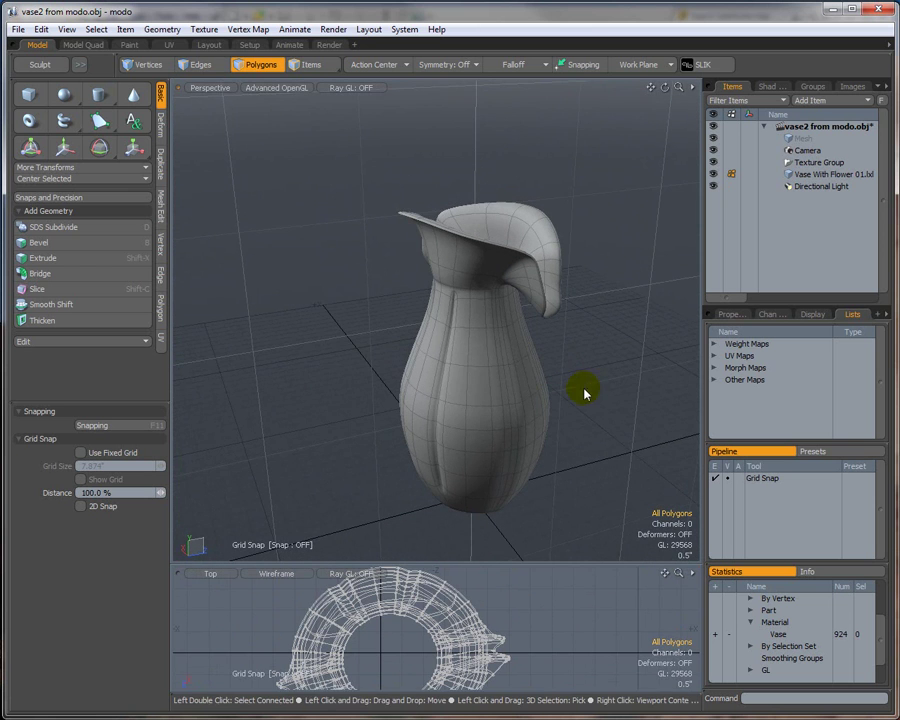
{"action": "left_click_drag", "start_coordinate": [377, 312], "coordinate": [334, 290], "text": "alt"}
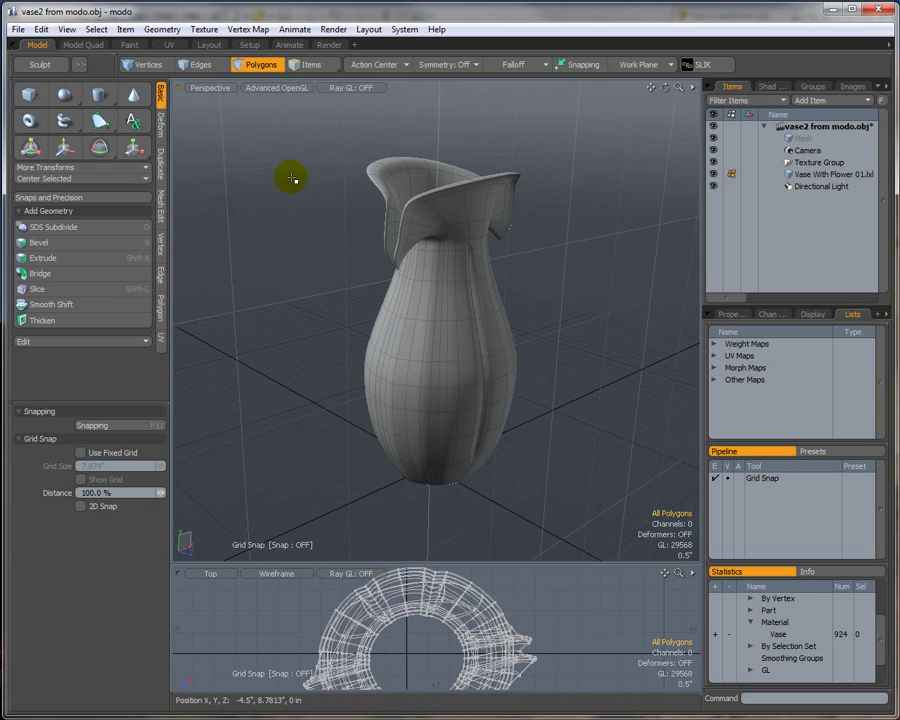
{"action": "left_click_drag", "start_coordinate": [318, 178], "coordinate": [298, 177], "text": "alt"}
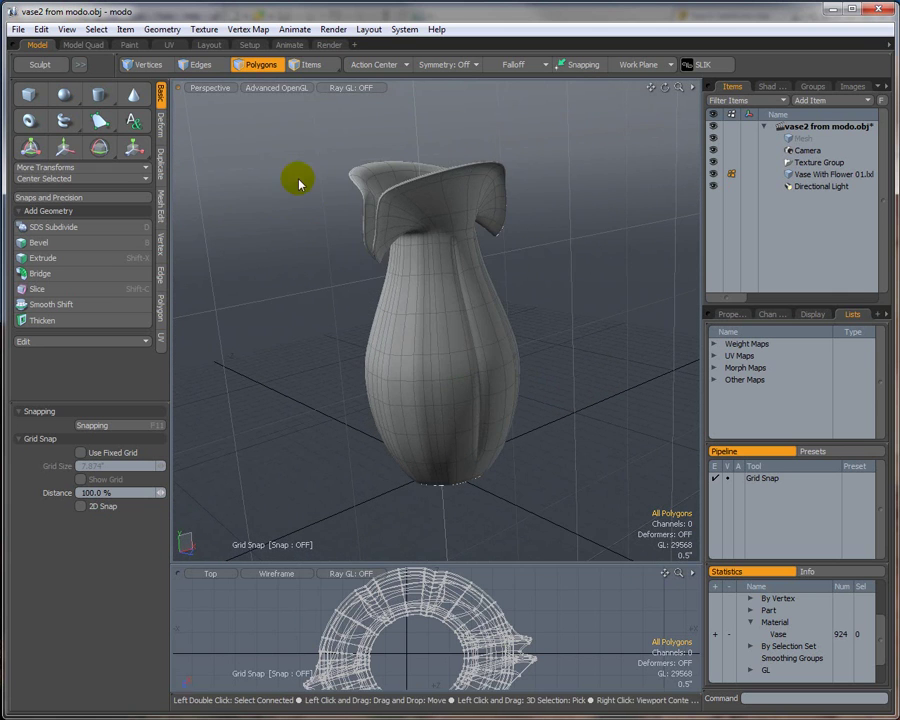
Measure the vase's height from its base to its rim with the Ruler Tool, then turn the ruler off.
{"action": "left_click", "coordinate": [66, 29]}
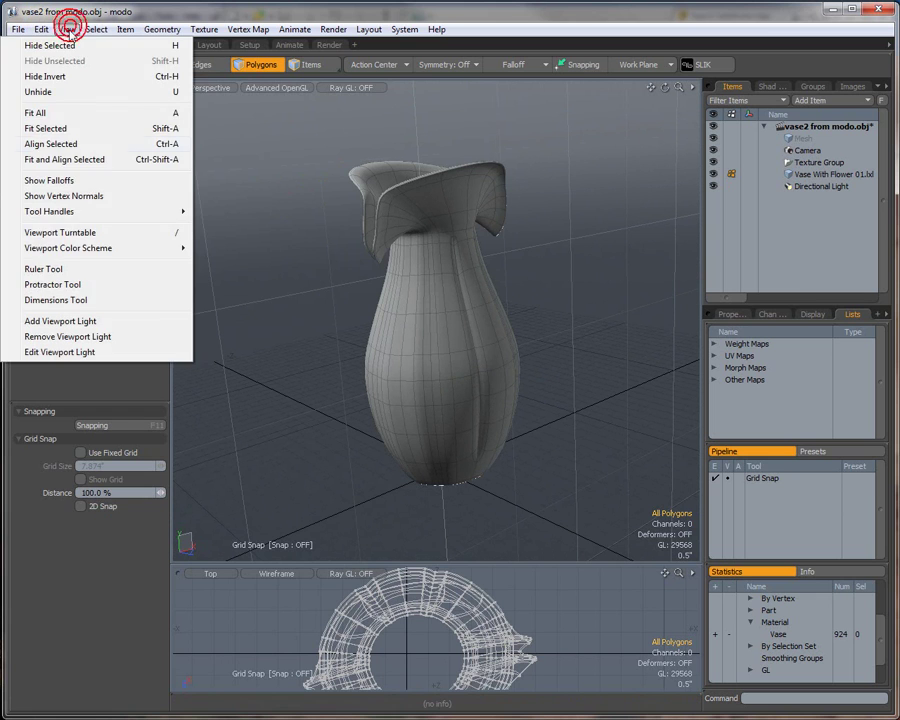
{"action": "left_click", "coordinate": [40, 267]}
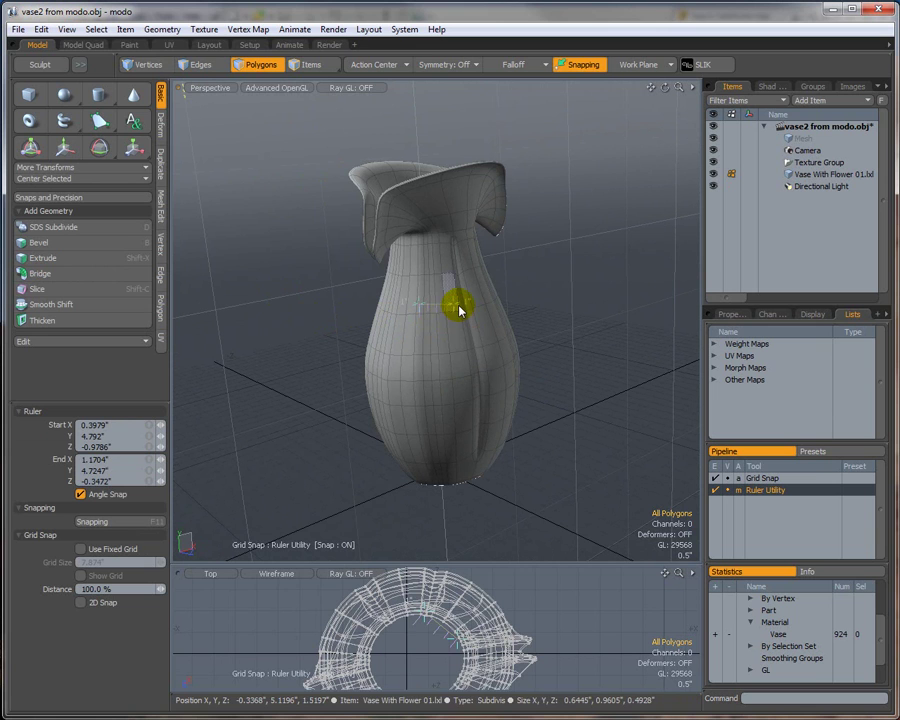
{"action": "left_click_drag", "start_coordinate": [459, 305], "coordinate": [458, 306]}
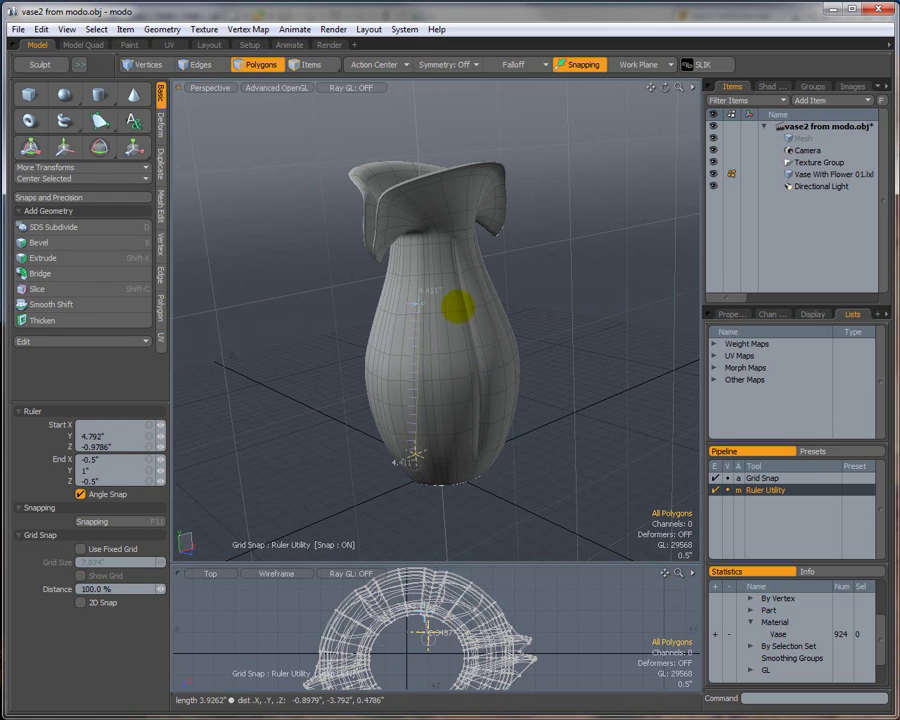
{"action": "left_click_drag", "start_coordinate": [432, 480], "coordinate": [430, 465]}
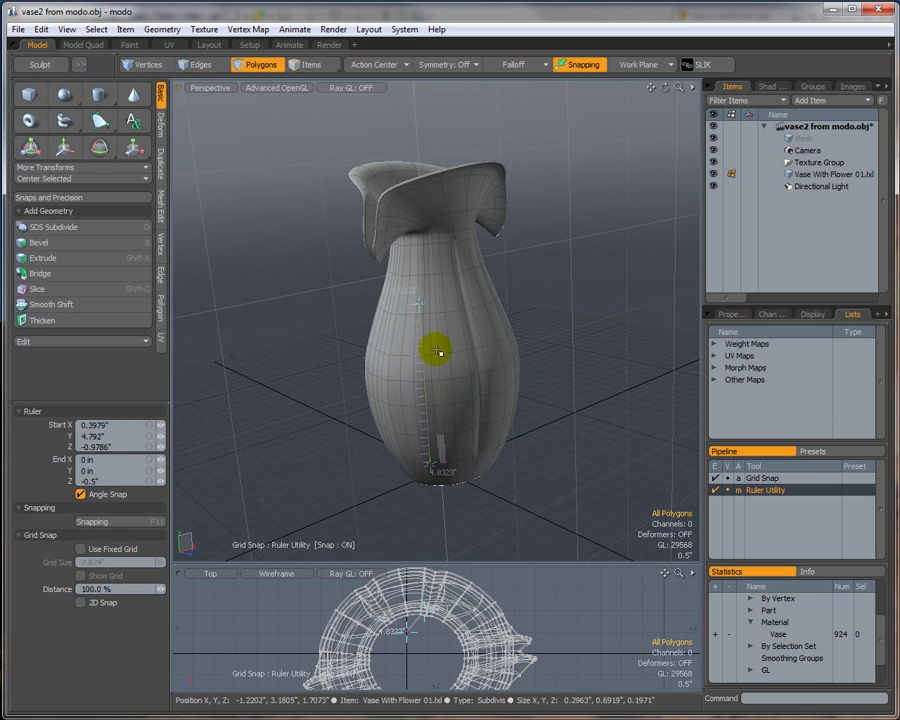
{"action": "left_click_drag", "start_coordinate": [420, 304], "coordinate": [427, 197]}
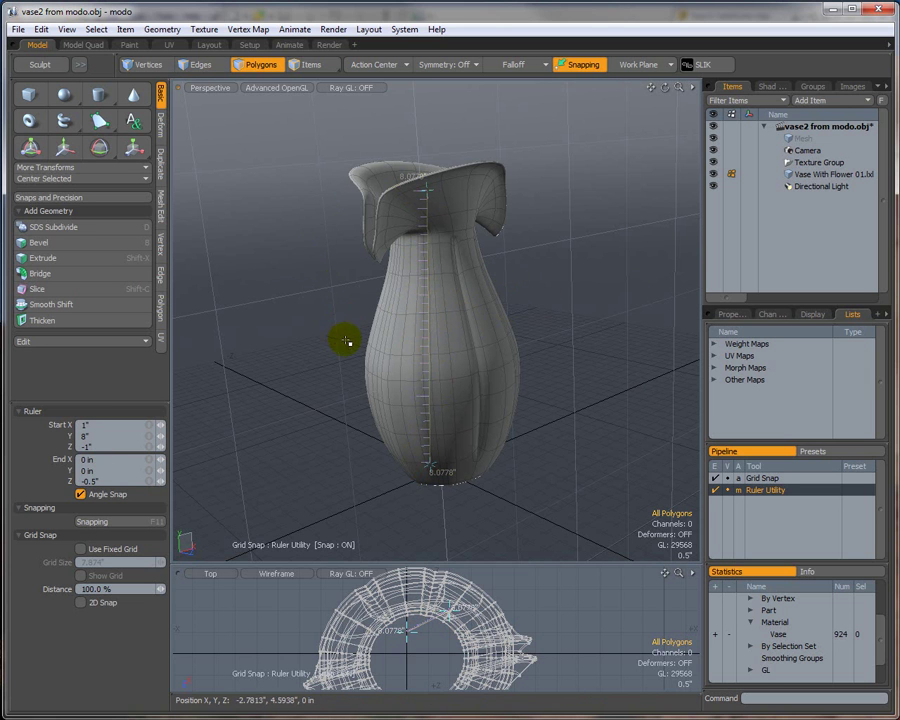
{"action": "left_click_drag", "start_coordinate": [304, 334], "coordinate": [357, 368], "text": "alt"}
{"action": "left_click", "coordinate": [66, 29]}
{"action": "left_click", "coordinate": [52, 262]}
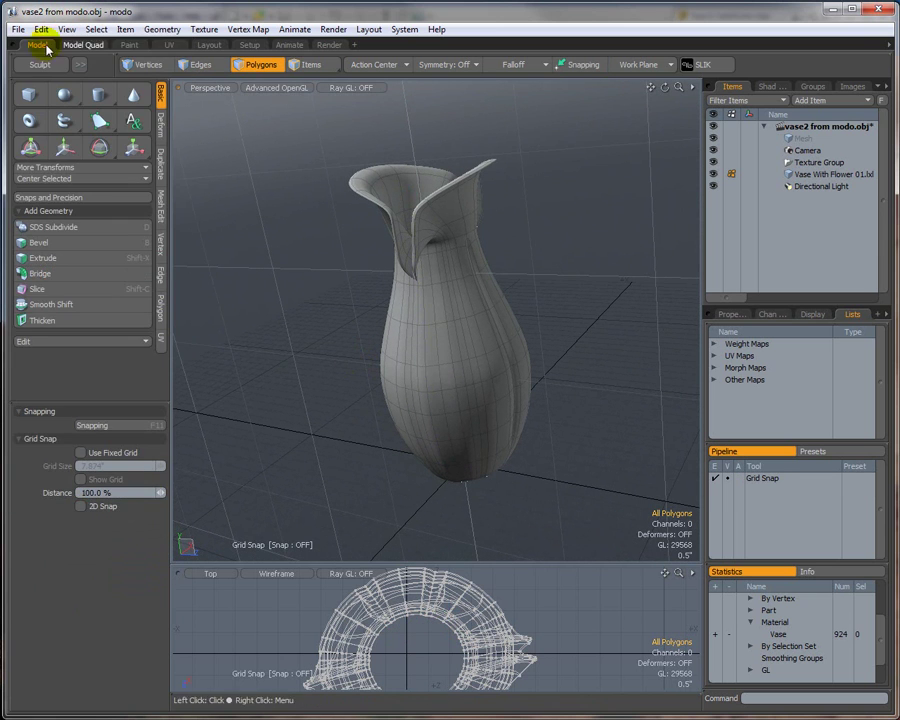
Save the scene as the Wavefront OBJ file "vase from modo.obj" in the tsplines folder, replacing the existing file and accepting the format limitations.
{"action": "left_click", "coordinate": [17, 29]}
{"action": "left_click", "coordinate": [28, 372]}
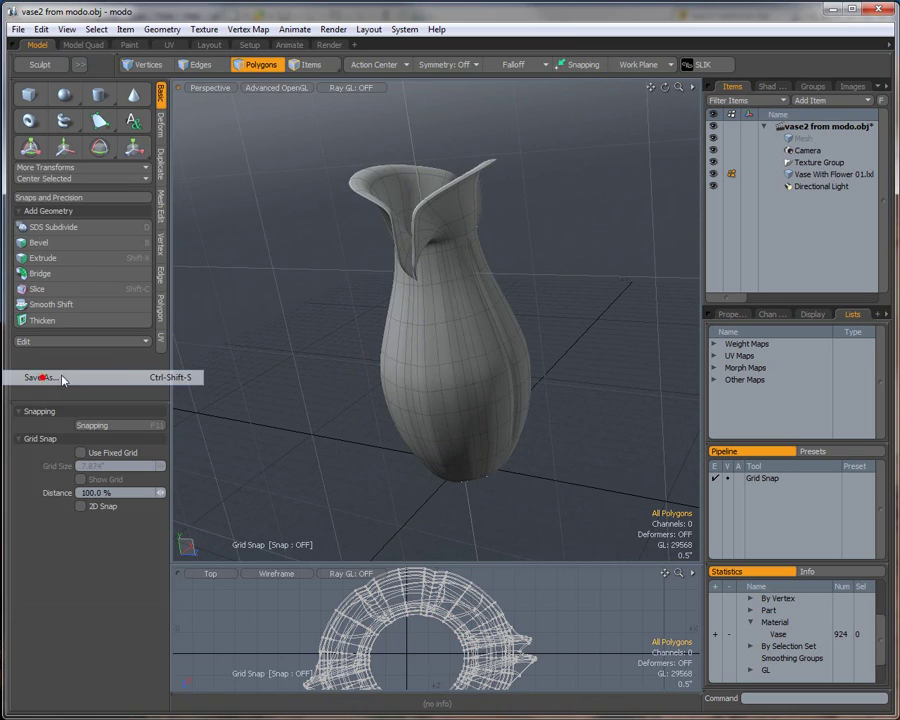
{"action": "left_click", "coordinate": [405, 377]}
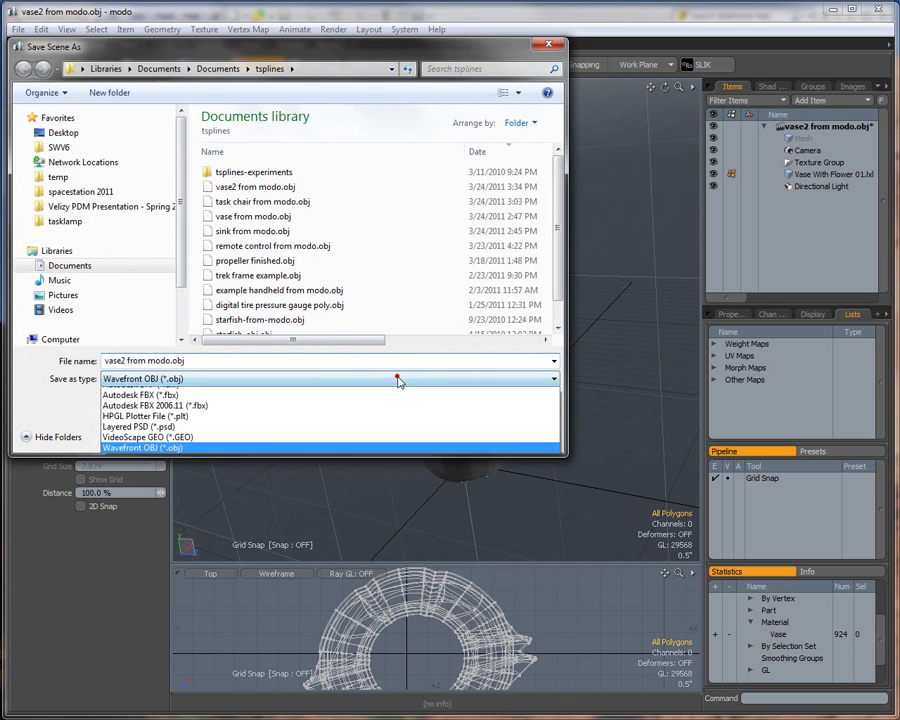
{"action": "left_click", "coordinate": [165, 498]}
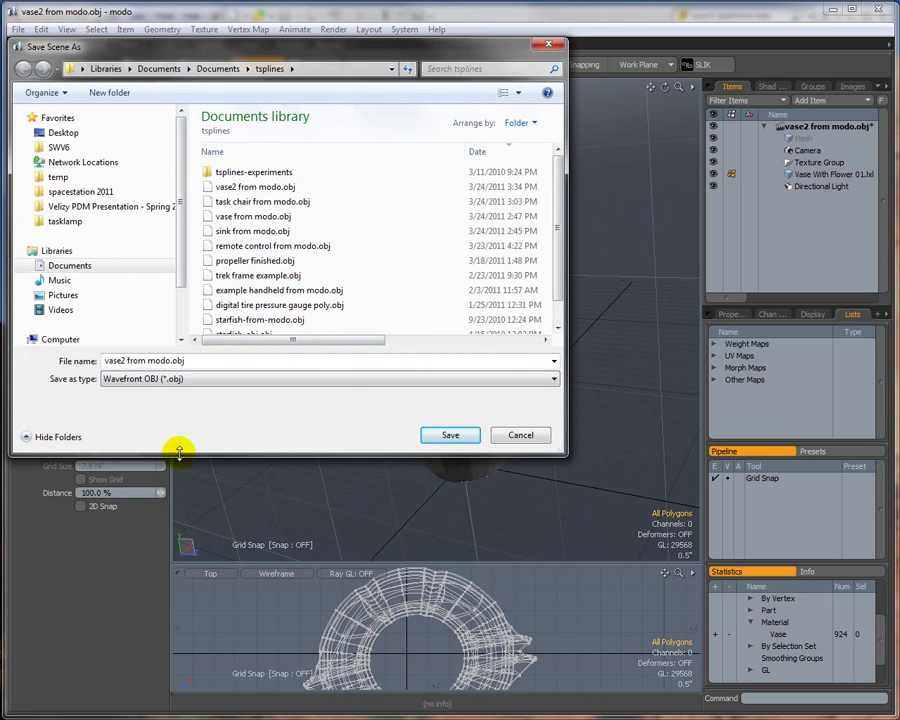
{"action": "left_click", "coordinate": [245, 216]}
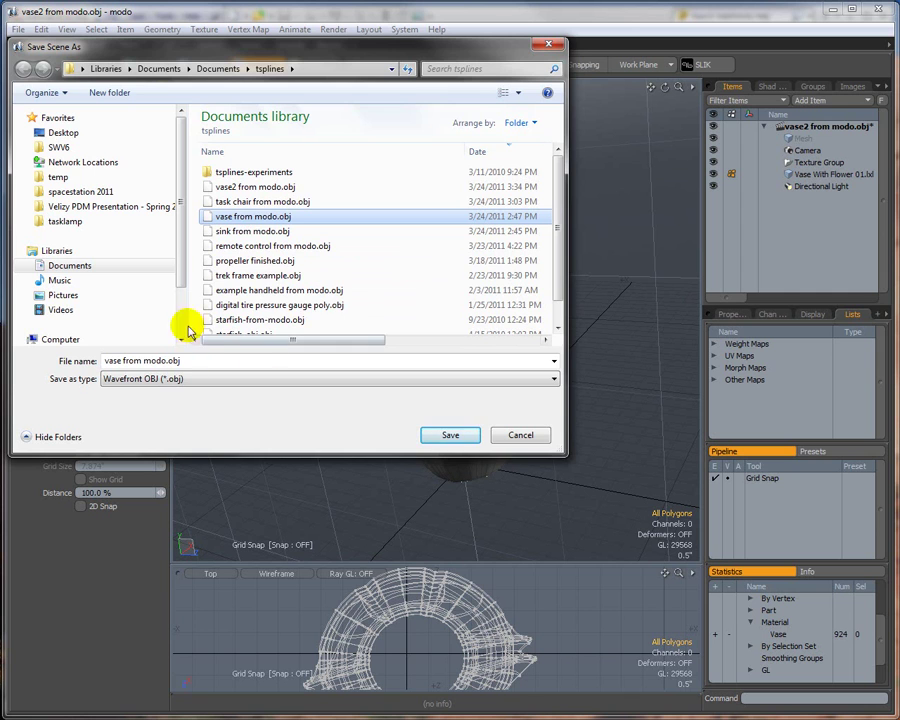
{"action": "left_click", "coordinate": [450, 436]}
{"action": "left_click", "coordinate": [710, 537]}
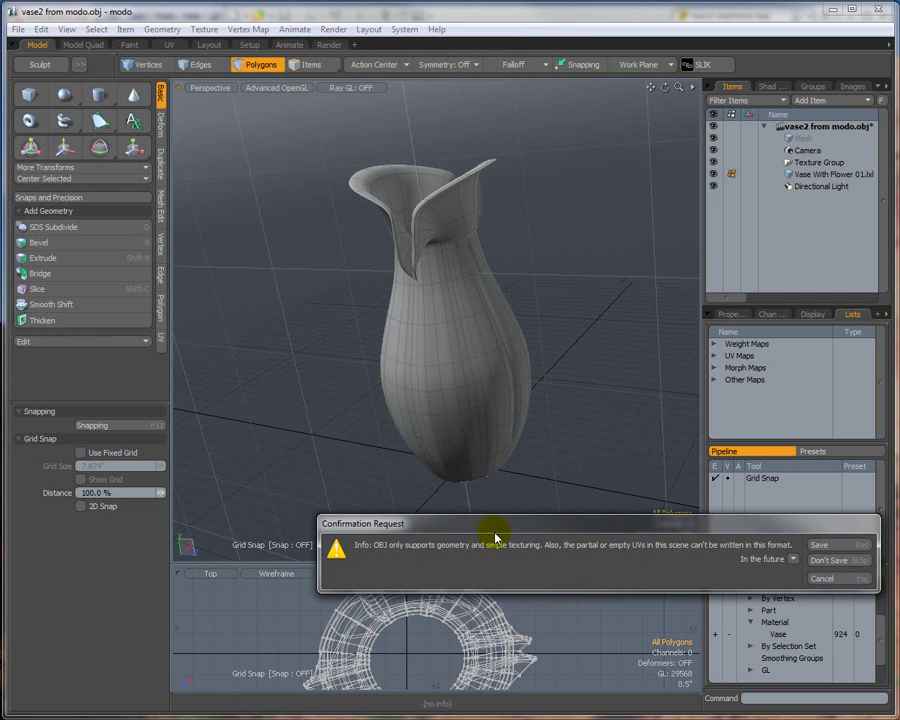
{"action": "left_click", "coordinate": [830, 545]}
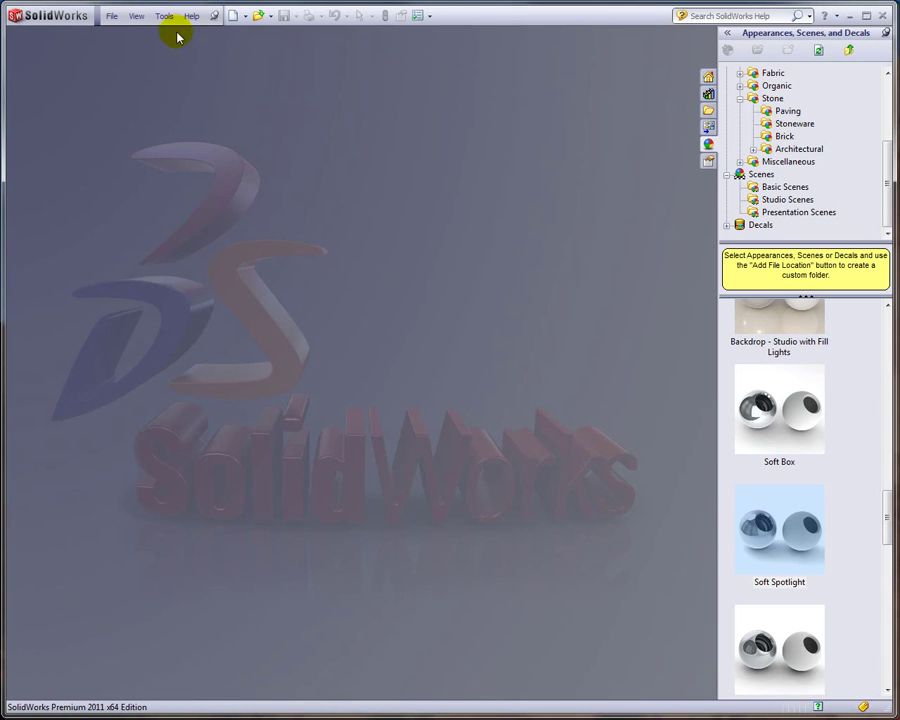
In SolidWorks, choose "vase from modo.obj" in the tsplines folder for opening with the file type OBJ as T-Spline (*.obj).
{"action": "left_click", "coordinate": [112, 16]}
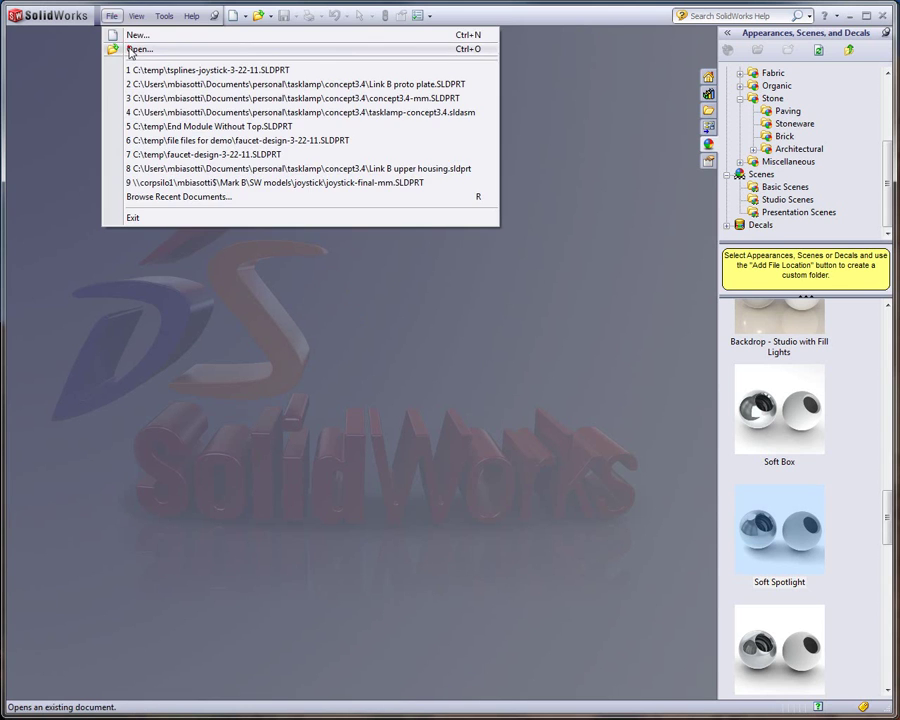
{"action": "left_click", "coordinate": [138, 50]}
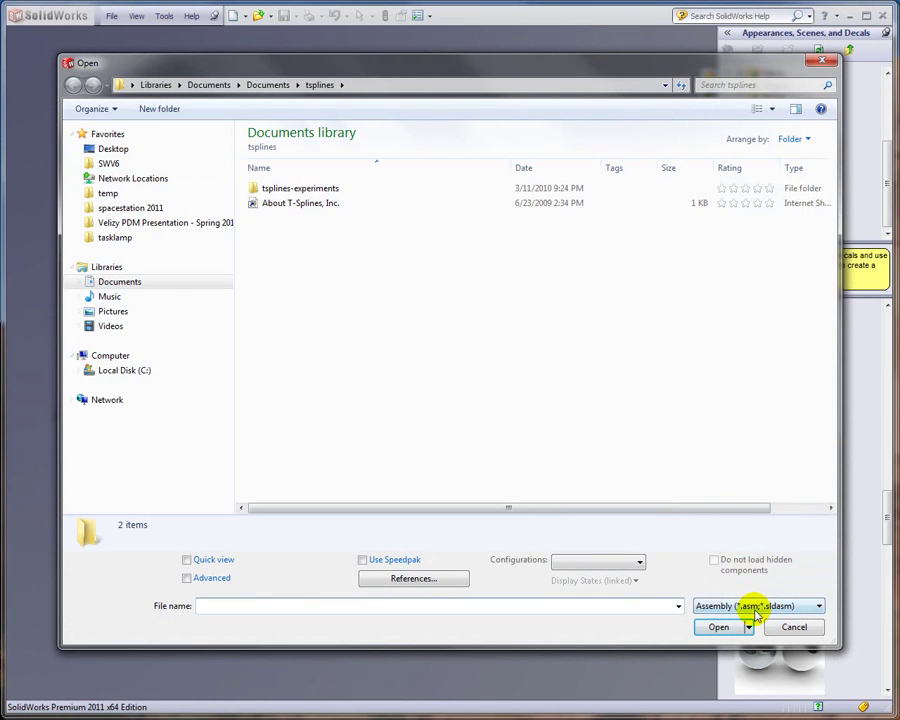
{"action": "left_click", "coordinate": [755, 608]}
{"action": "left_click", "coordinate": [742, 582]}
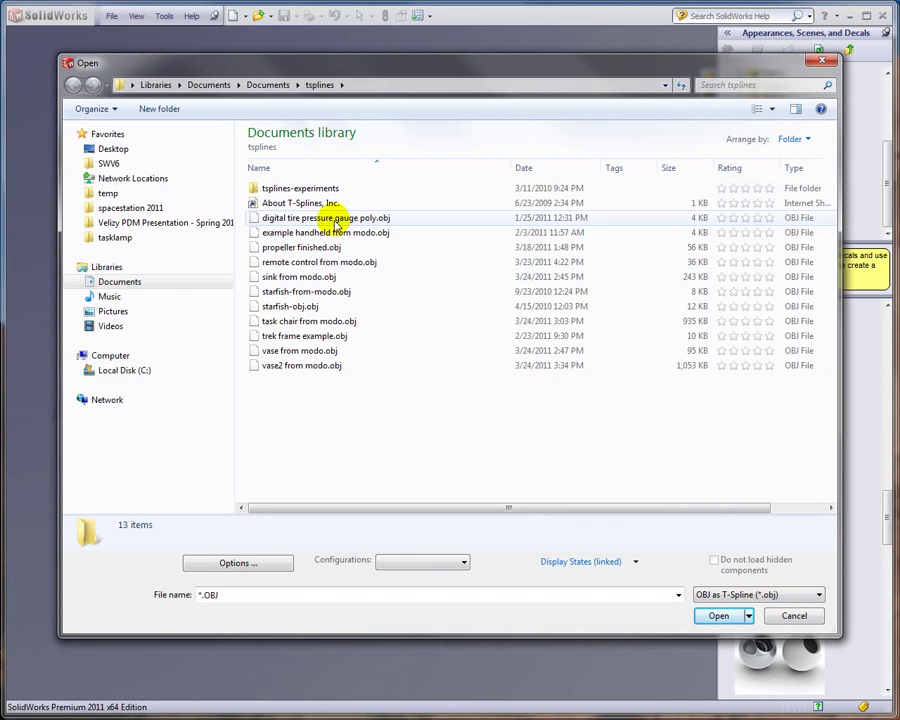
{"action": "left_click", "coordinate": [281, 352]}
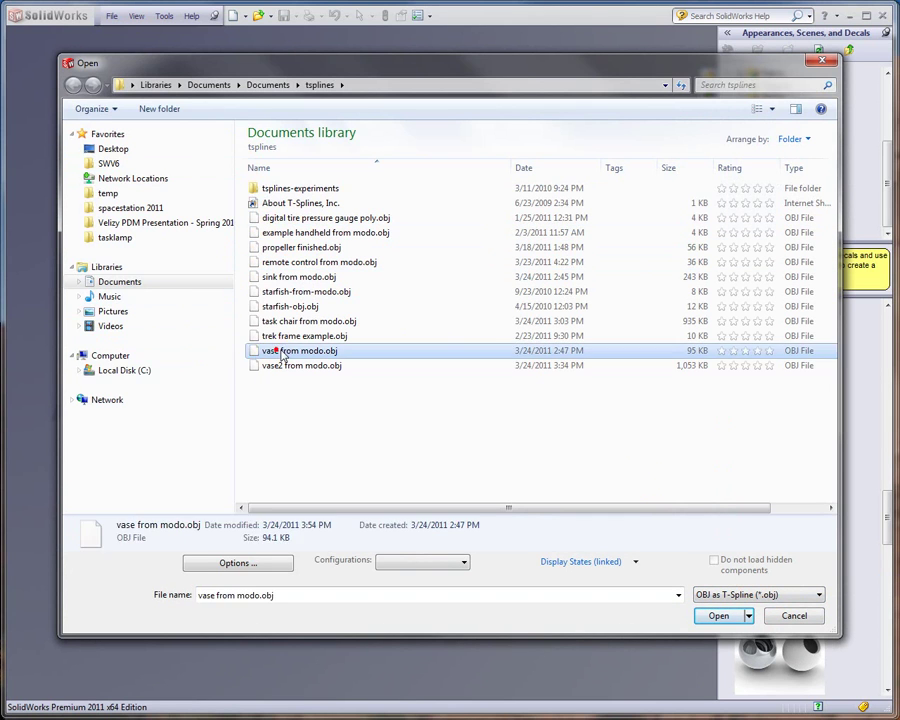
Set the import units to Meters and open the vase file as a new model.
{"action": "left_click", "coordinate": [267, 566]}
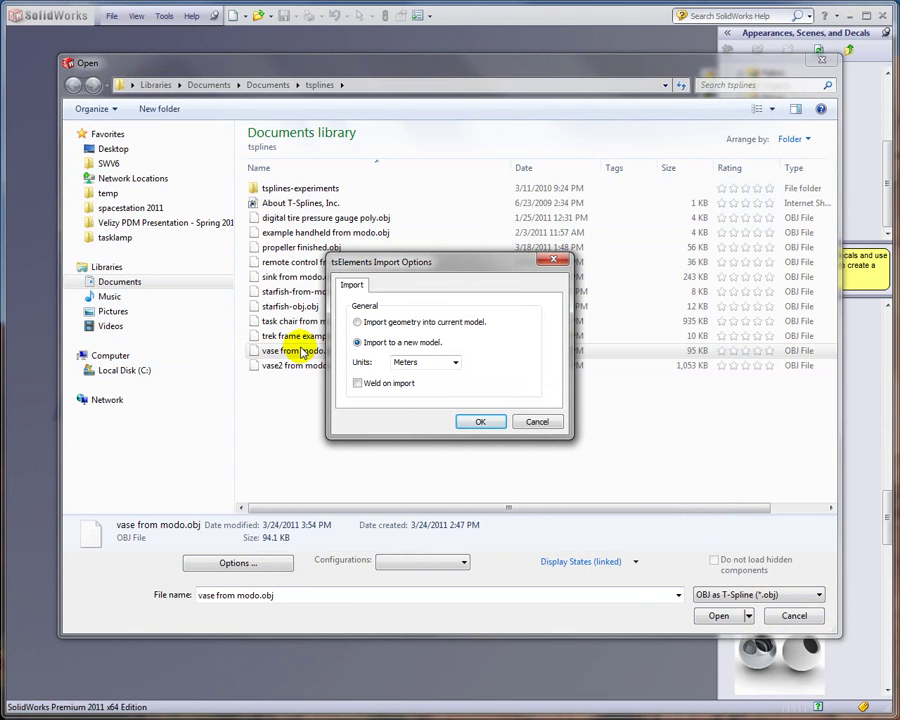
{"action": "left_click", "coordinate": [455, 364]}
{"action": "left_click", "coordinate": [410, 404]}
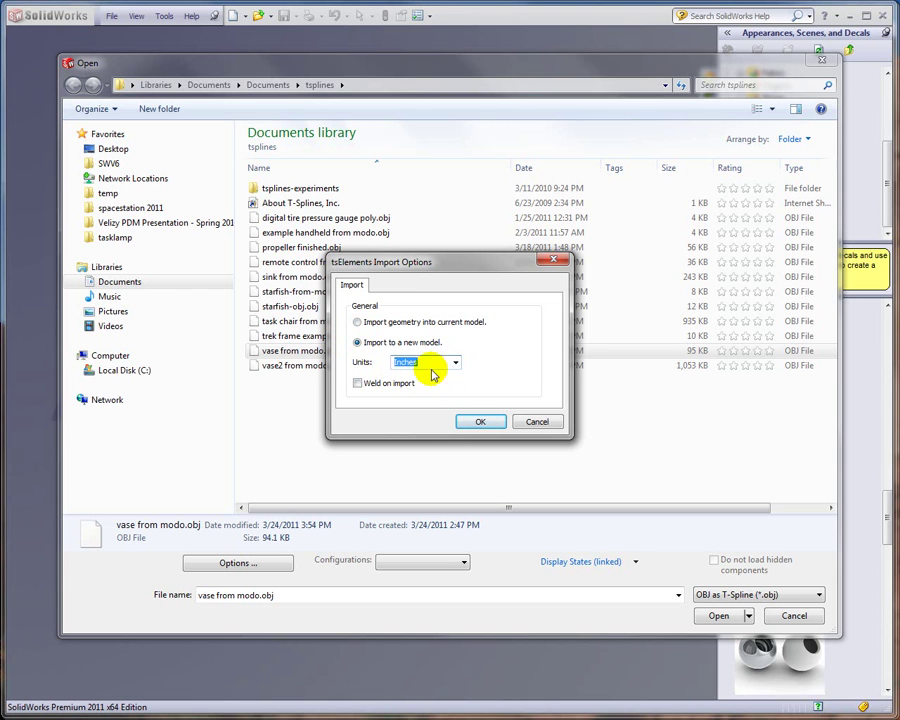
{"action": "left_click", "coordinate": [455, 364]}
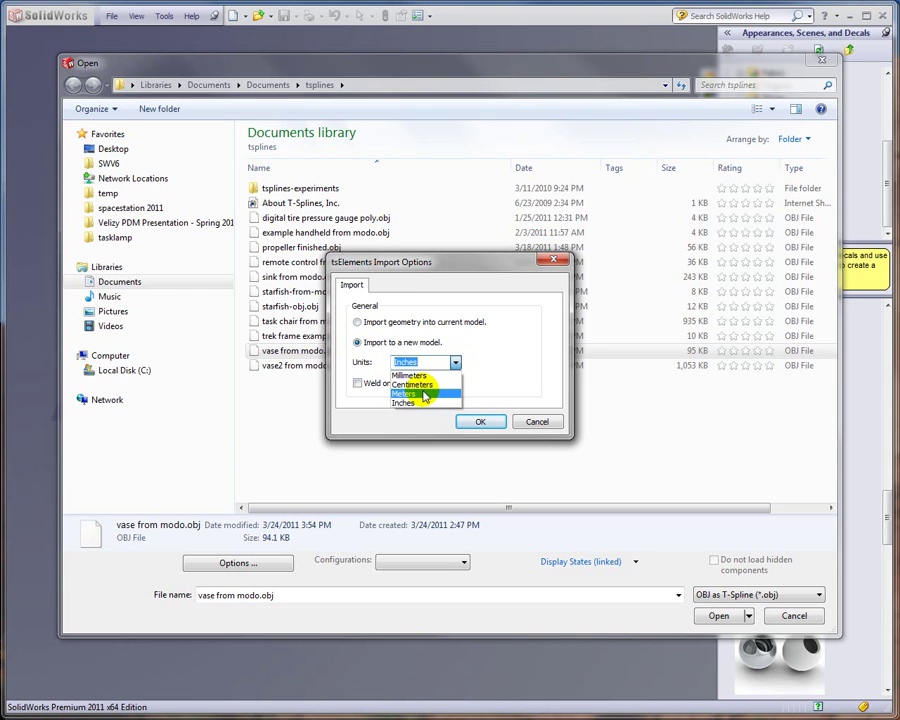
{"action": "left_click", "coordinate": [424, 394]}
{"action": "left_click", "coordinate": [478, 422]}
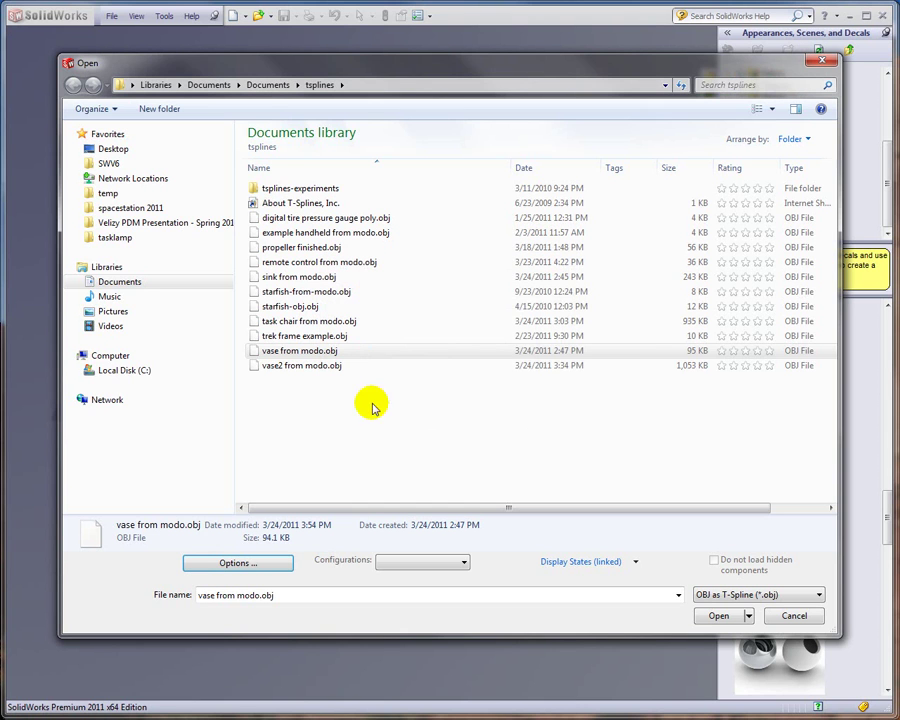
{"action": "left_click", "coordinate": [711, 617]}
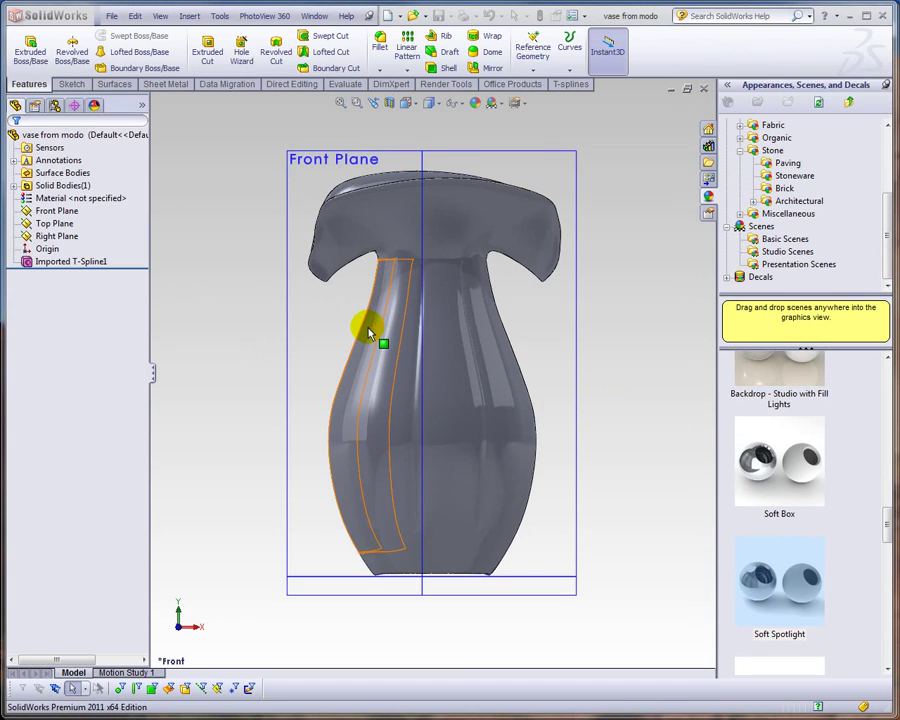
Apply the bone china stoneware appearance to the whole vase part.
{"action": "middle_click_drag", "start_coordinate": [249, 325], "coordinate": [289, 388]}
{"action": "middle_click_drag", "start_coordinate": [272, 336], "coordinate": [595, 328]}
{"action": "left_click", "coordinate": [50, 188]}
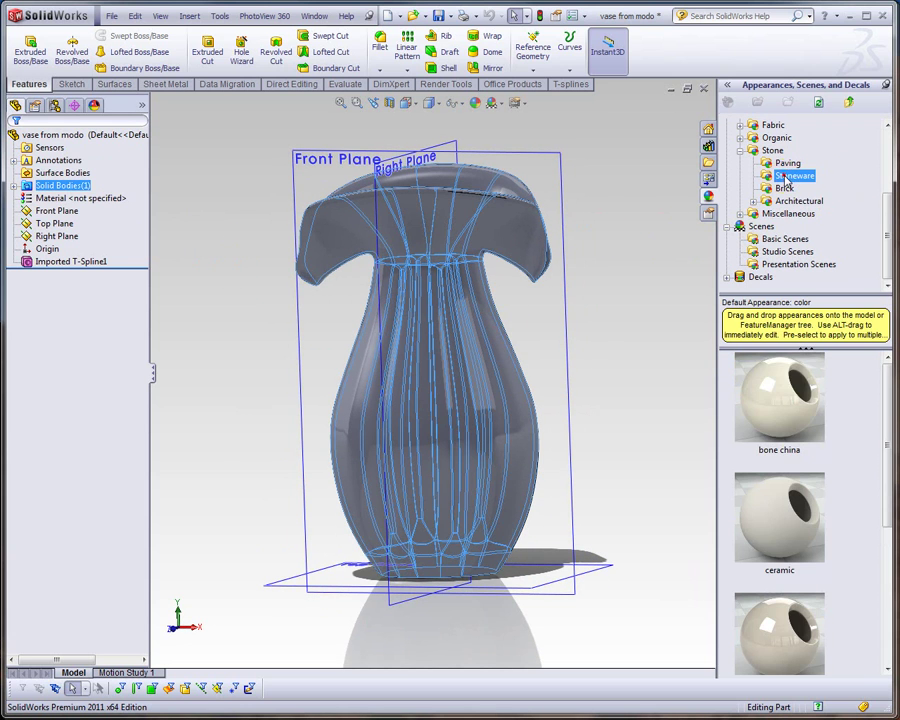
{"action": "left_click_drag", "start_coordinate": [737, 410], "coordinate": [474, 373]}
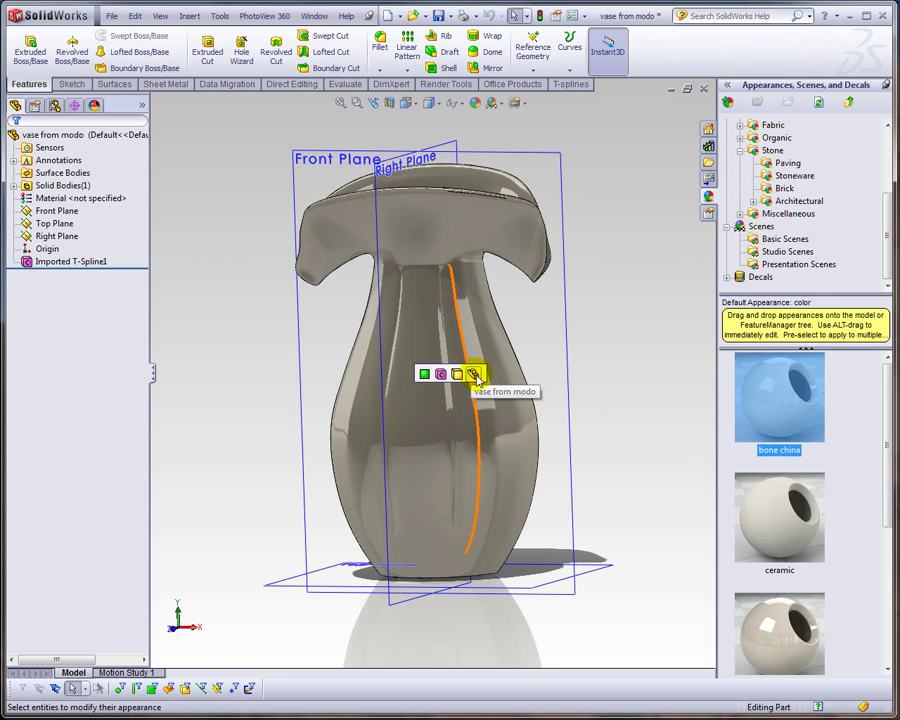
{"action": "left_click", "coordinate": [474, 373]}
{"action": "middle_click_drag", "start_coordinate": [506, 382], "coordinate": [549, 400]}
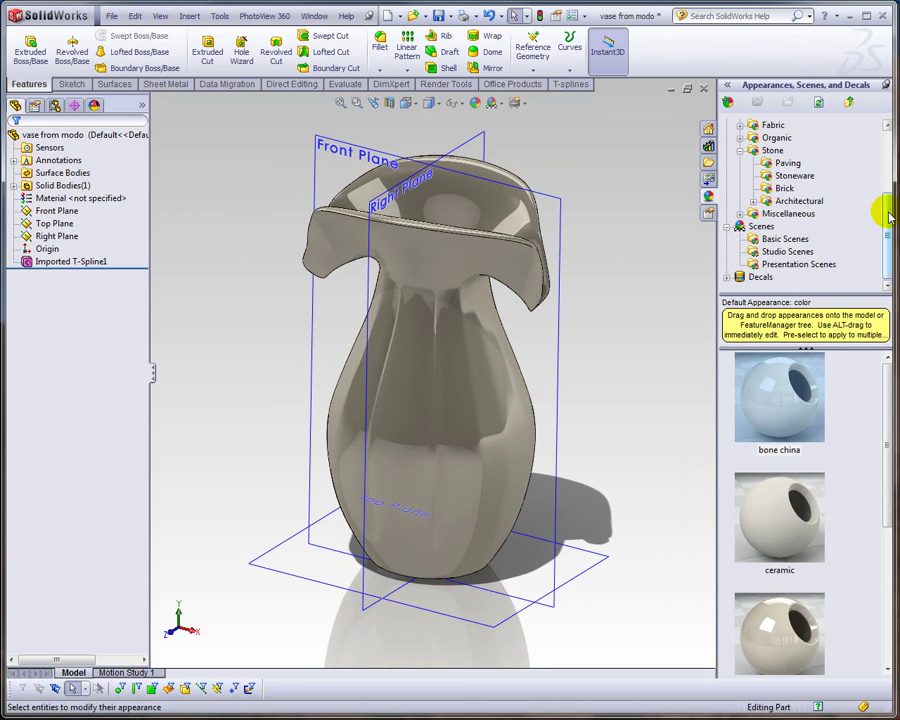
Start a sketch on the Front Plane and orient the view normal to it.
{"action": "left_click_drag", "start_coordinate": [889, 217], "coordinate": [888, 155]}
{"action": "middle_click_drag", "start_coordinate": [470, 370], "coordinate": [420, 232]}
{"action": "scroll", "coordinate": [458, 278], "scroll_direction": "down", "scroll_amount": 5}
{"action": "scroll", "coordinate": [440, 396], "scroll_direction": "up", "scroll_amount": 3}
{"action": "scroll", "coordinate": [450, 392], "scroll_direction": "down", "scroll_amount": 2}
{"action": "scroll", "coordinate": [446, 320], "scroll_direction": "up", "scroll_amount": 3}
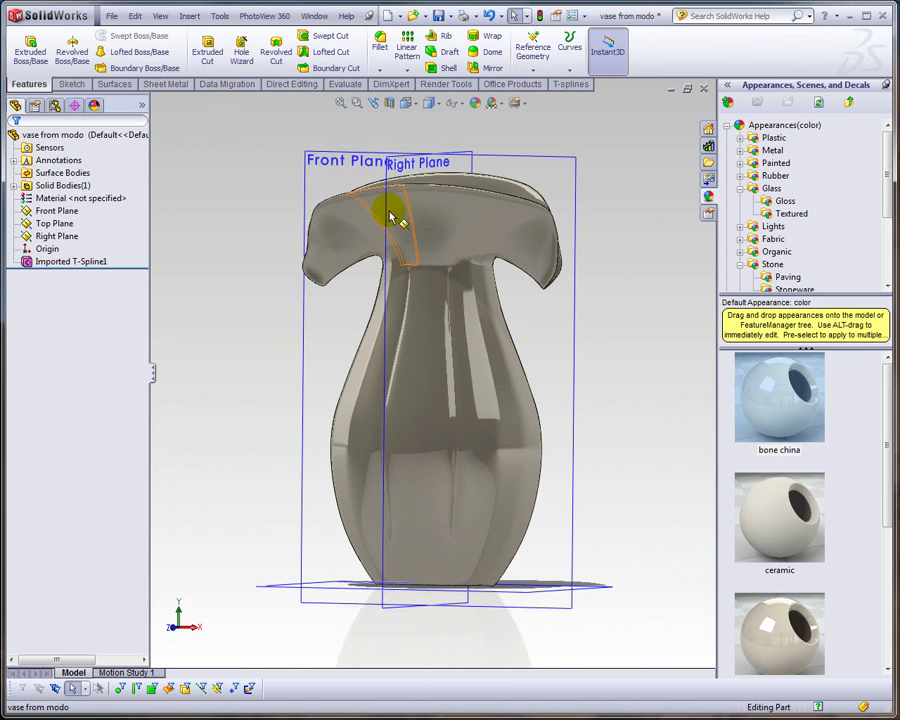
{"action": "right_click", "coordinate": [348, 155]}
{"action": "left_click", "coordinate": [372, 129]}
{"action": "key", "text": "space"}
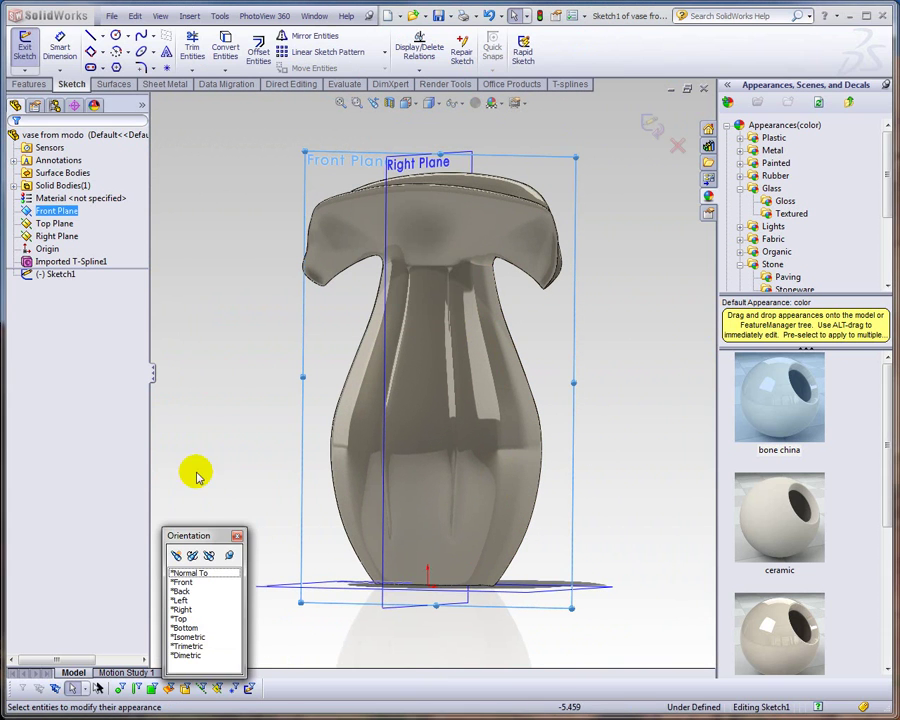
{"action": "left_click", "coordinate": [192, 572]}
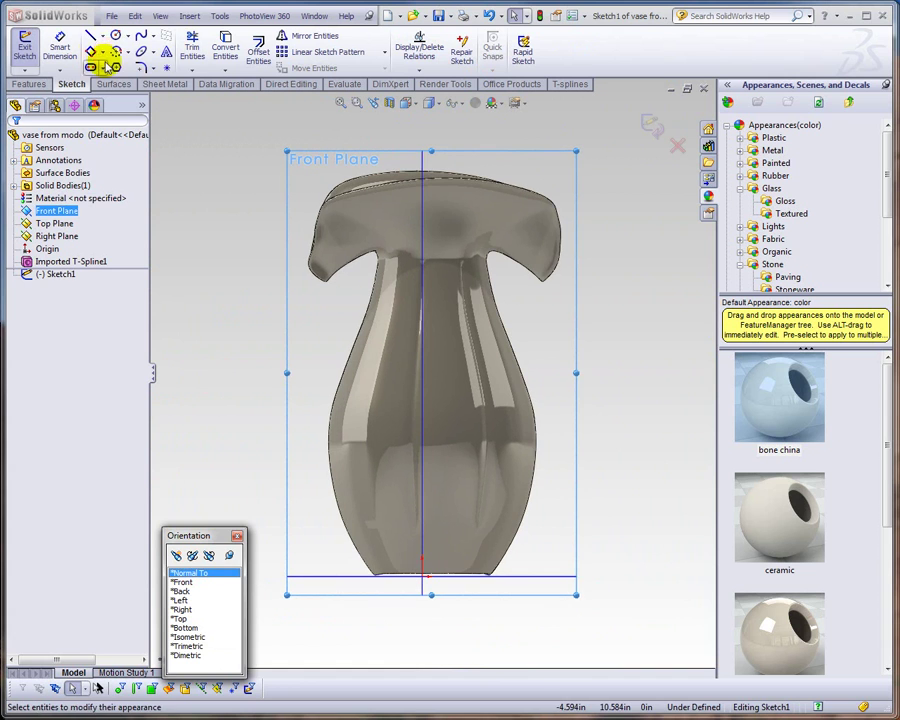
Sketch a circle on the vase's body, centred about 0.17 in right of and 4.06 in above the origin.
{"action": "left_click", "coordinate": [117, 38]}
{"action": "left_click", "coordinate": [430, 391]}
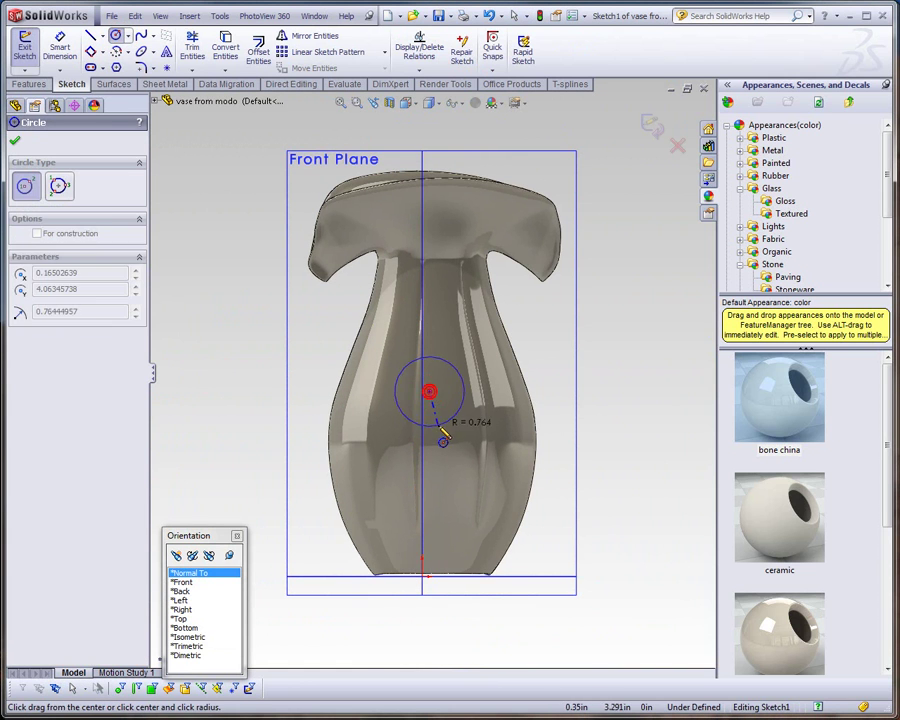
{"action": "left_click", "coordinate": [451, 425]}
{"action": "left_click", "coordinate": [15, 140]}
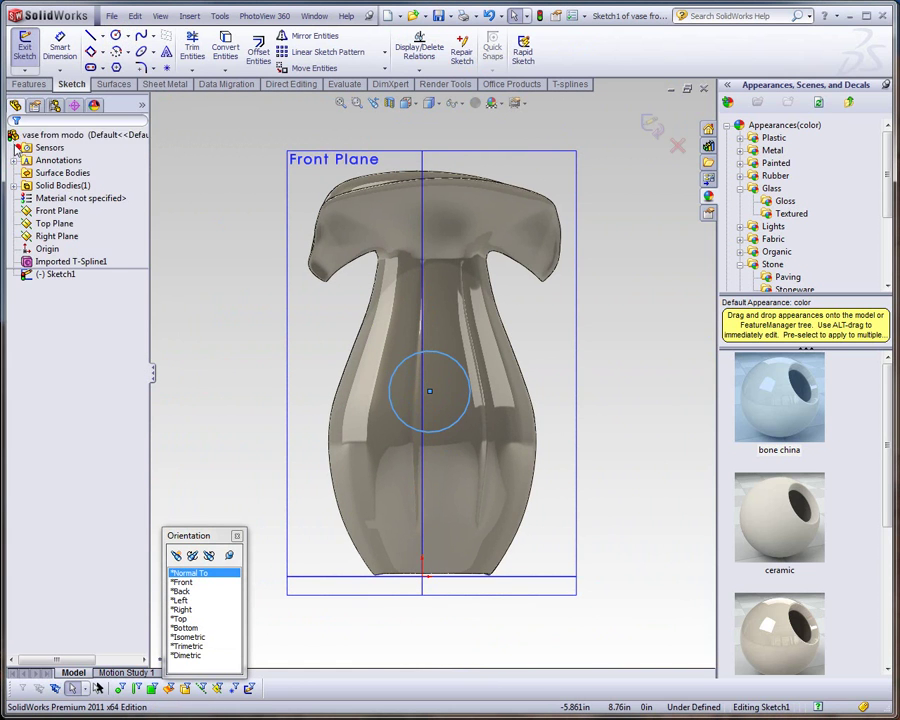
Extrude-cut the circle Through All in both directions to make a hole through the vase's body.
{"action": "left_click", "coordinate": [22, 85]}
{"action": "left_click", "coordinate": [206, 48]}
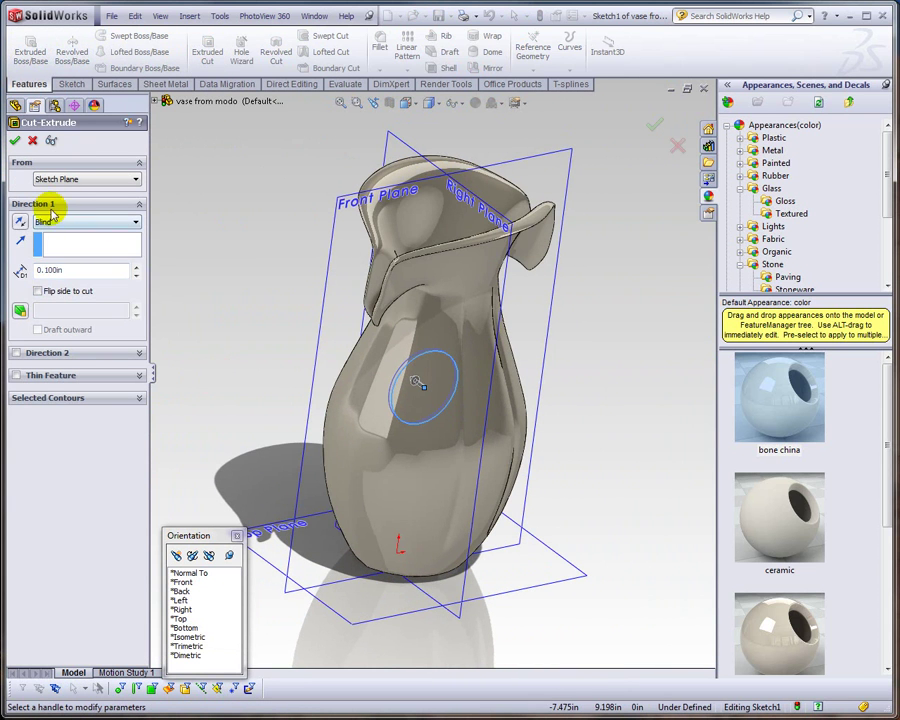
{"action": "left_click", "coordinate": [58, 222]}
{"action": "left_click", "coordinate": [52, 242]}
{"action": "left_click", "coordinate": [16, 330]}
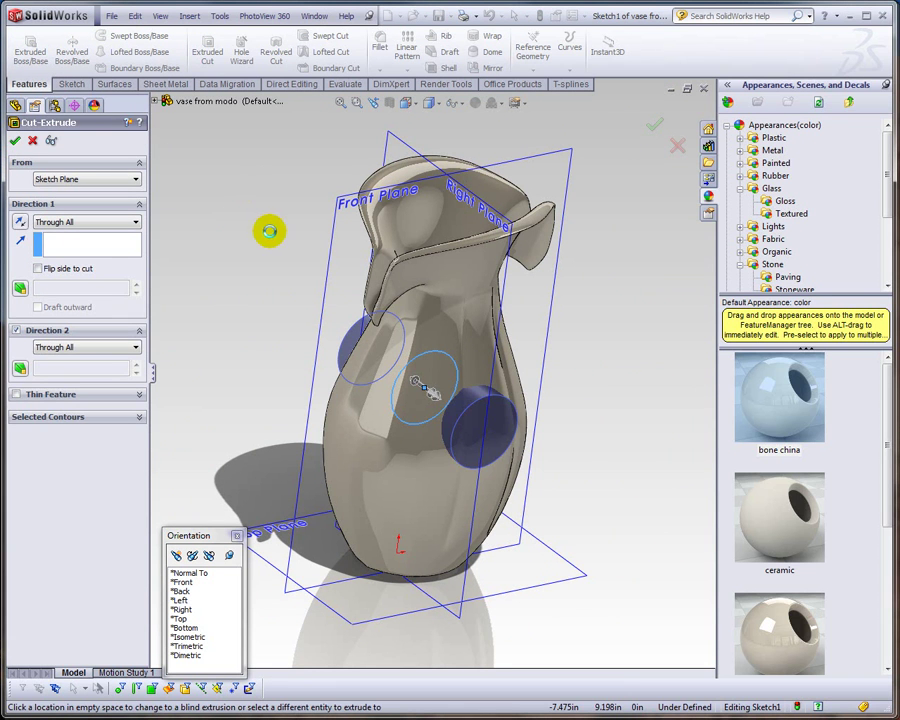
{"action": "right_click", "coordinate": [263, 231]}
{"action": "middle_click_drag", "start_coordinate": [535, 380], "coordinate": [446, 418]}
{"action": "scroll", "coordinate": [475, 428], "scroll_direction": "down", "scroll_amount": 5}
{"action": "scroll", "coordinate": [458, 392], "scroll_direction": "up", "scroll_amount": 5}
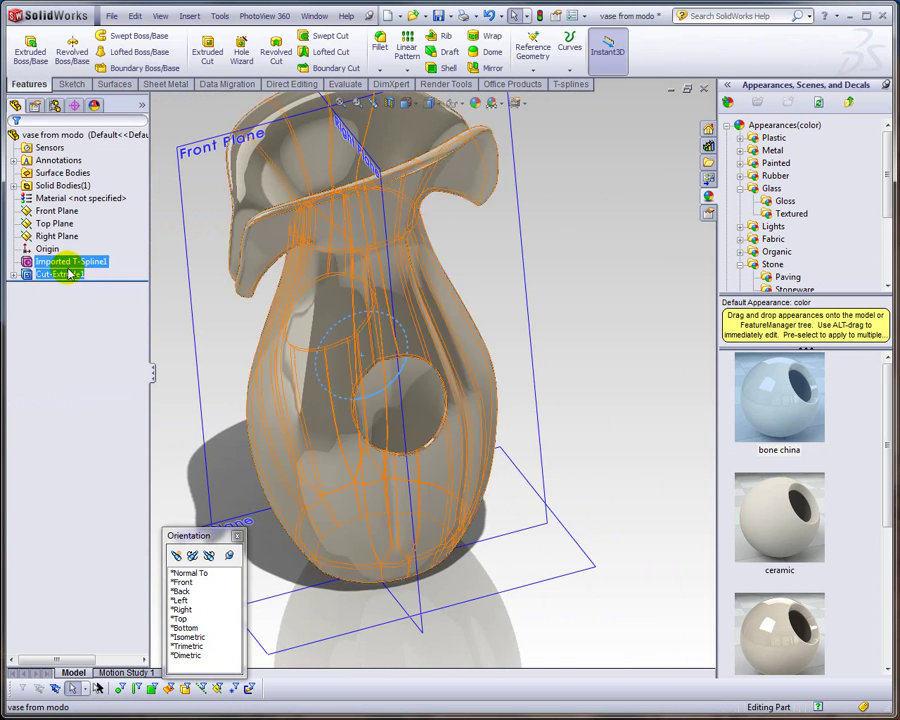
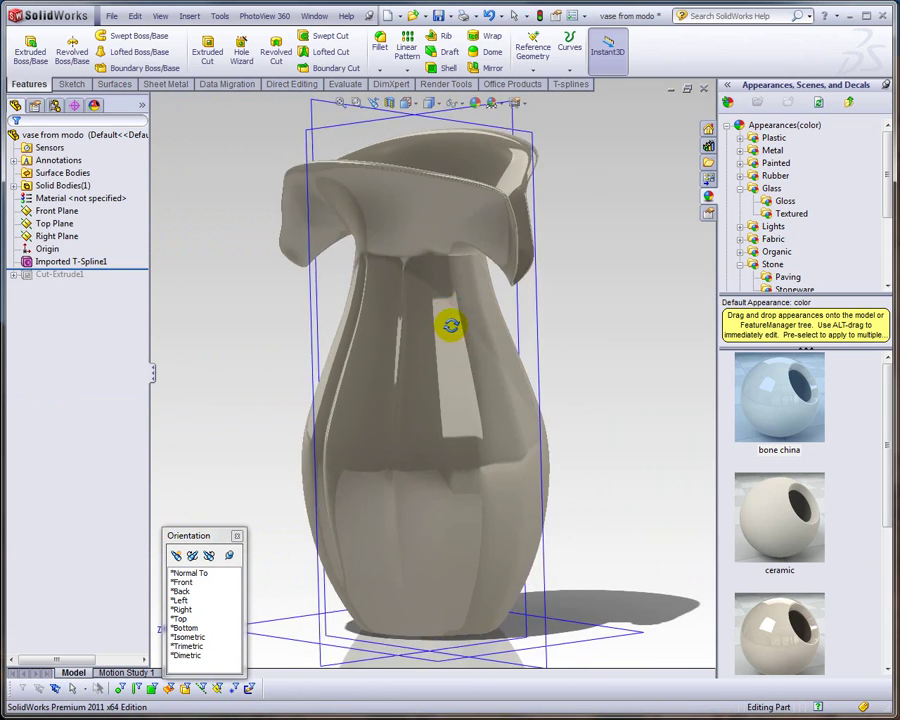
Close the vase part document in SolidWorks and switch to modo.
{"action": "left_click", "coordinate": [258, 377]}
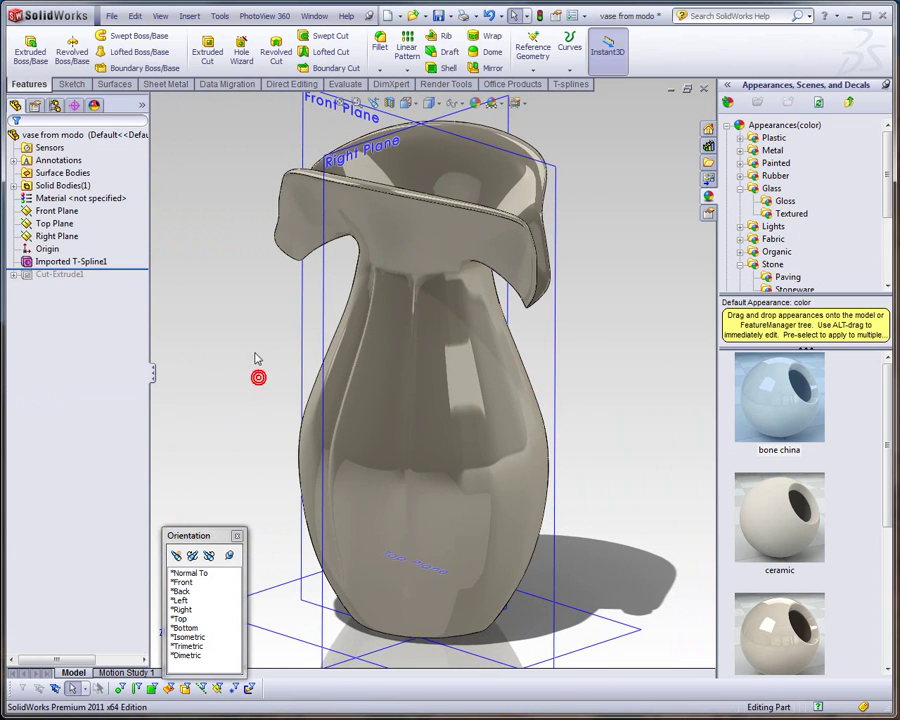
{"action": "left_click", "coordinate": [704, 89]}
{"action": "left_click", "coordinate": [598, 436]}
{"action": "left_click", "coordinate": [598, 435]}
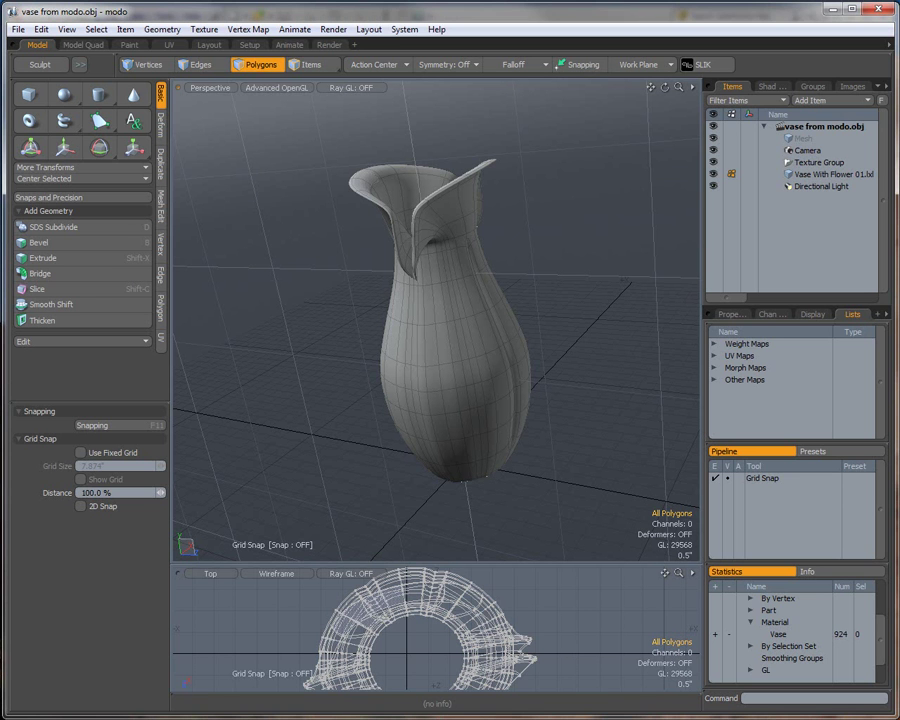
Delete the Vase With Flower 01.lxl mesh item from the scene, accepting the deletion although other items reference it.
{"action": "left_click", "coordinate": [467, 345]}
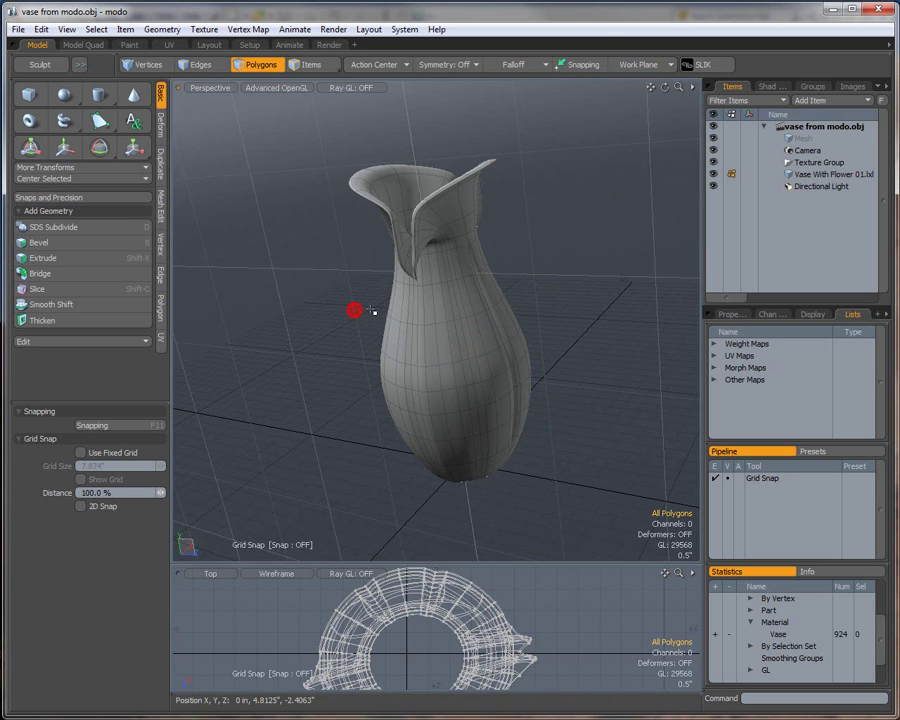
{"action": "key", "text": "1"}
{"action": "left_click", "coordinate": [308, 64]}
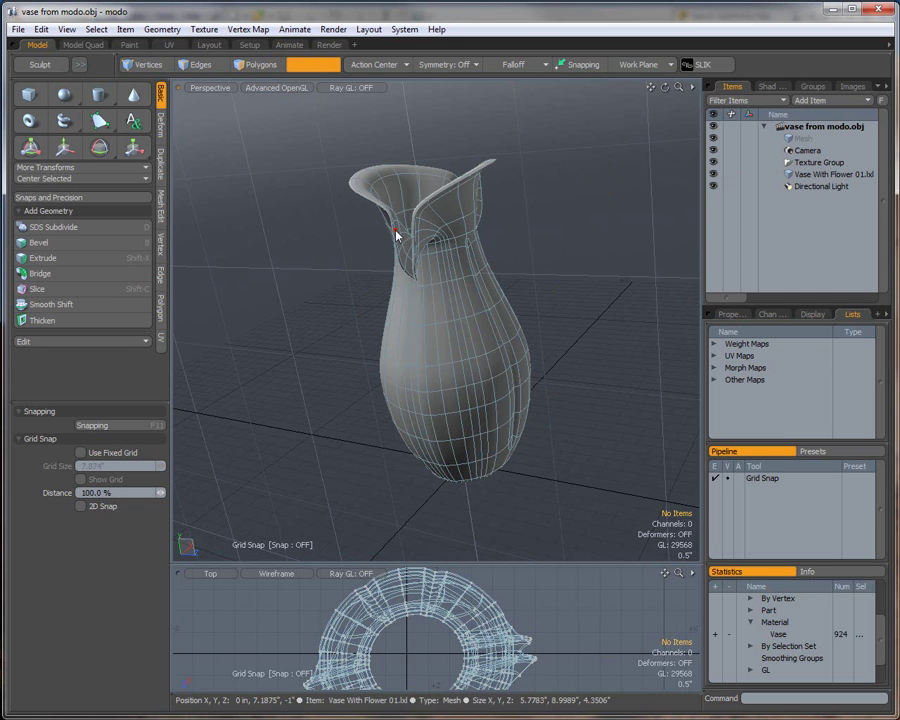
{"action": "left_click", "coordinate": [395, 234]}
{"action": "key", "text": "Delete"}
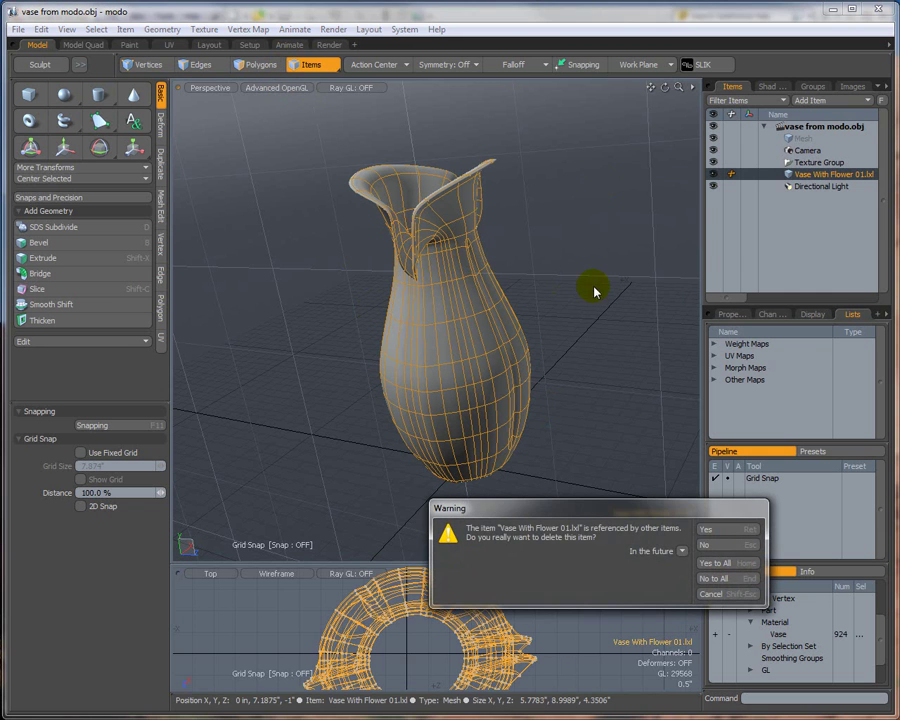
{"action": "left_click", "coordinate": [727, 530]}
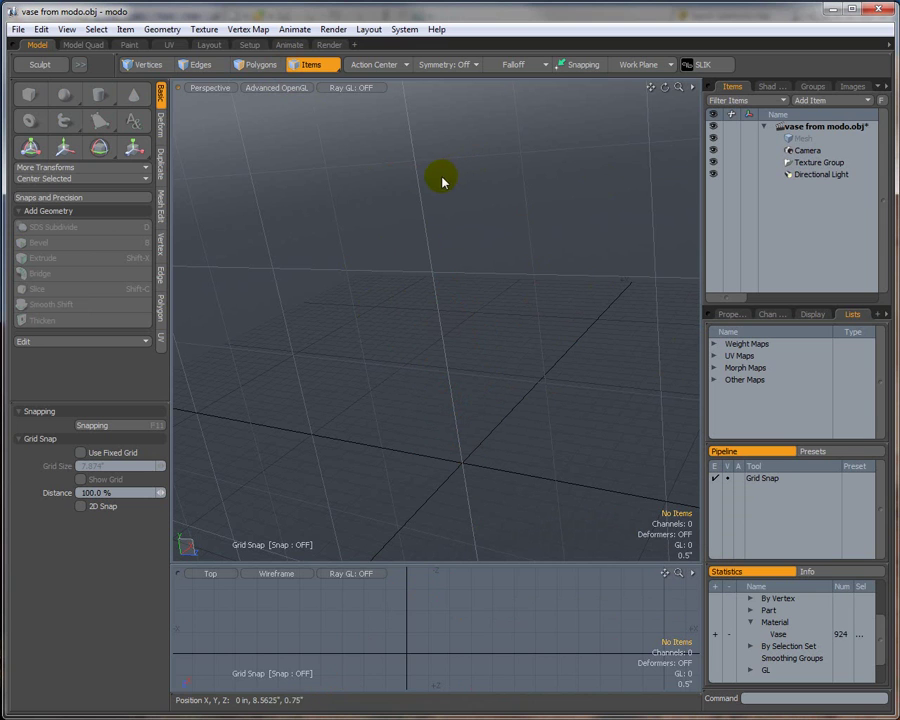
{"action": "left_click", "coordinate": [30, 96]}
{"action": "left_click", "coordinate": [478, 478]}
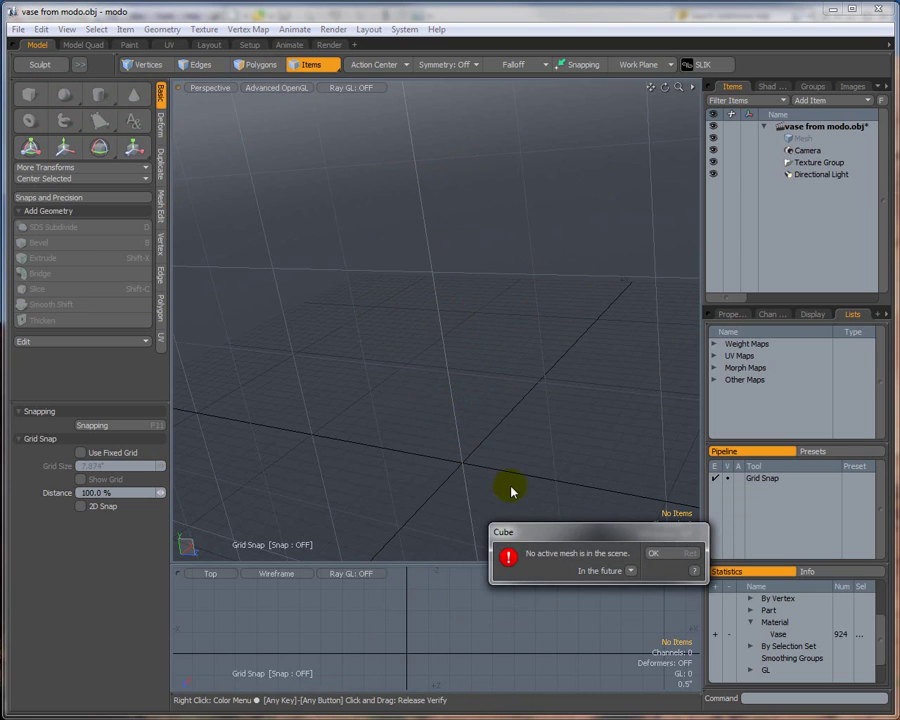
{"action": "left_click", "coordinate": [653, 553]}
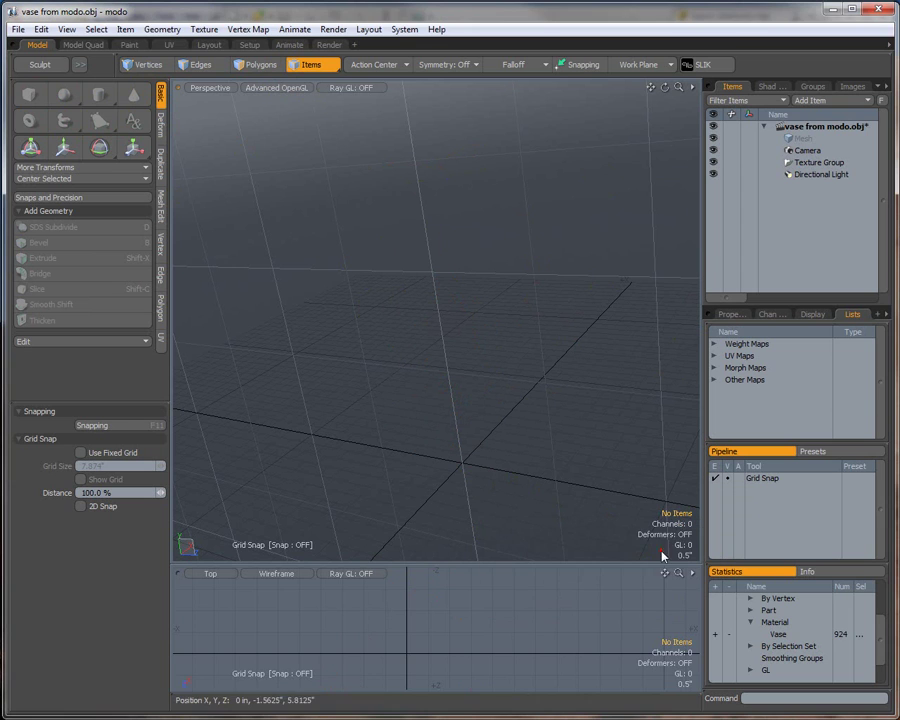
Make the empty Mesh item active and draw a cube primitive about 4.44 × 1.34 × 8.56 in (X, Y, Z).
{"action": "left_click", "coordinate": [804, 140]}
{"action": "left_click", "coordinate": [25, 99]}
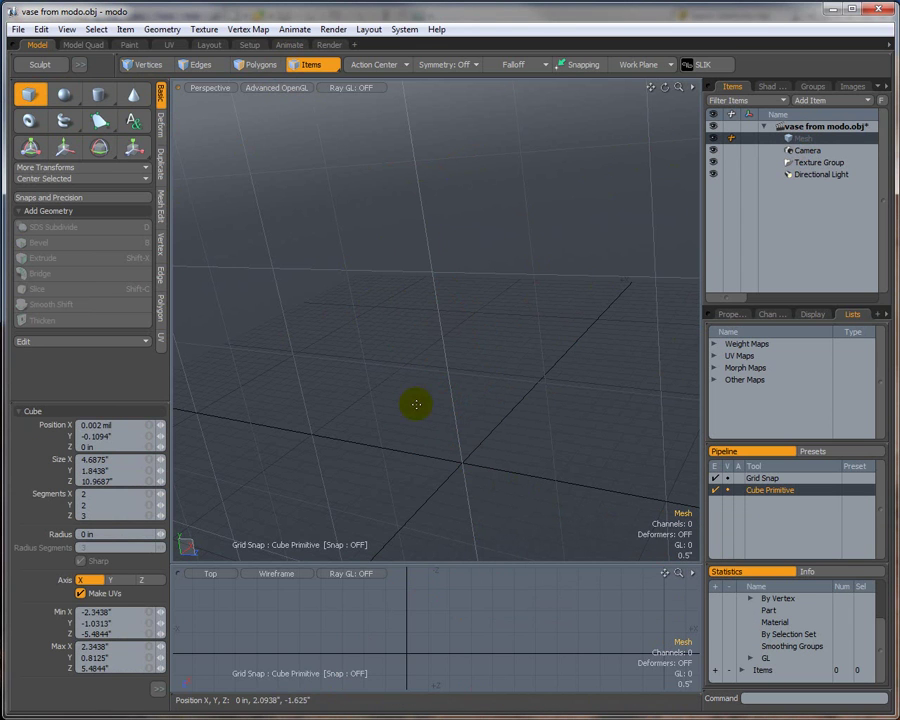
{"action": "left_click_drag", "start_coordinate": [376, 357], "coordinate": [674, 467]}
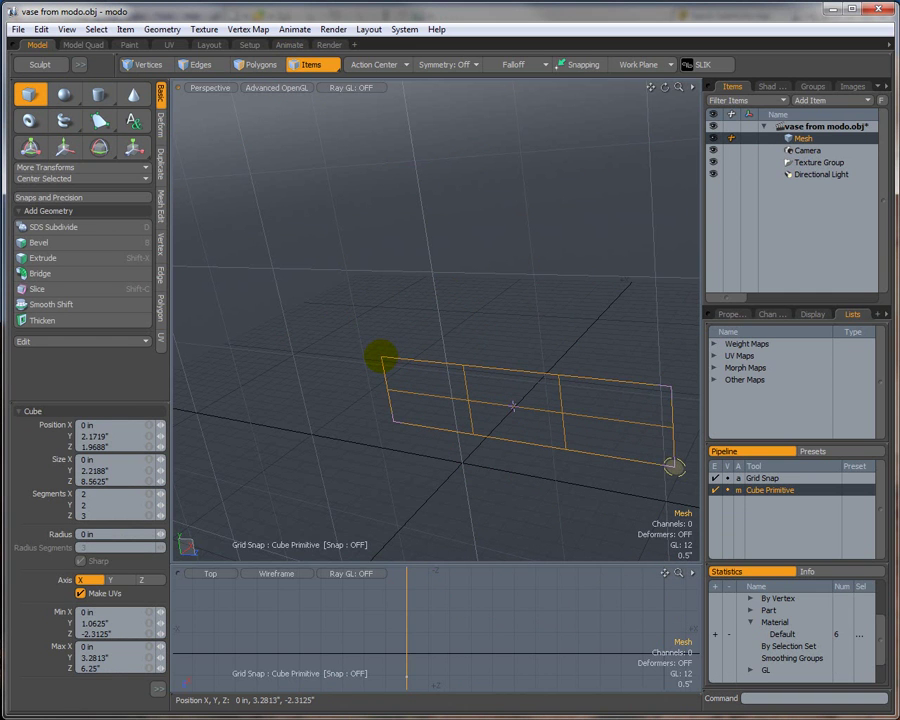
{"action": "left_click_drag", "start_coordinate": [512, 412], "coordinate": [476, 436]}
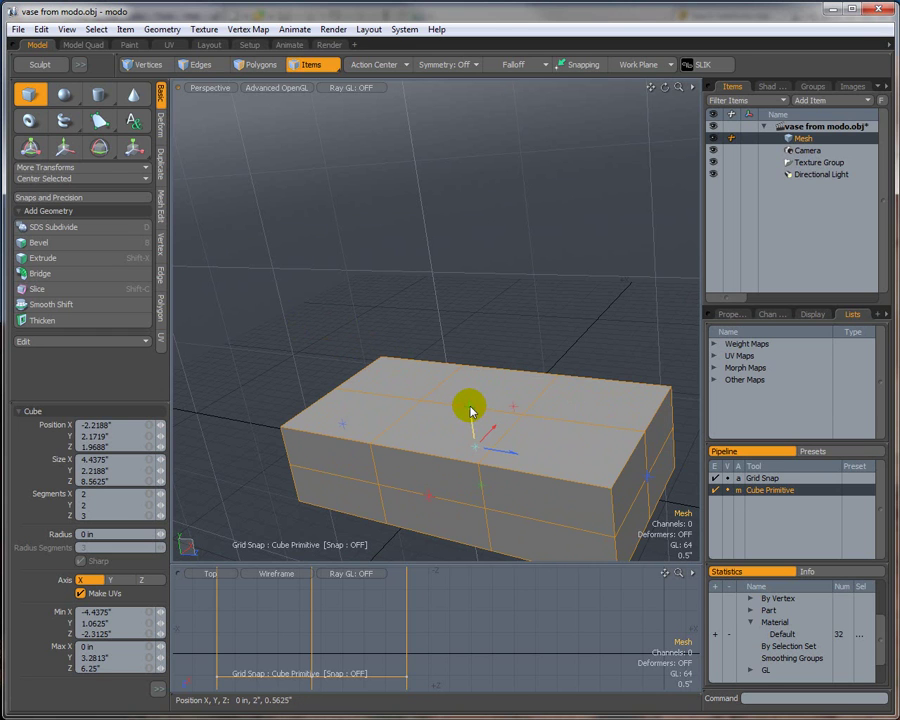
{"action": "left_click_drag", "start_coordinate": [470, 405], "coordinate": [468, 402]}
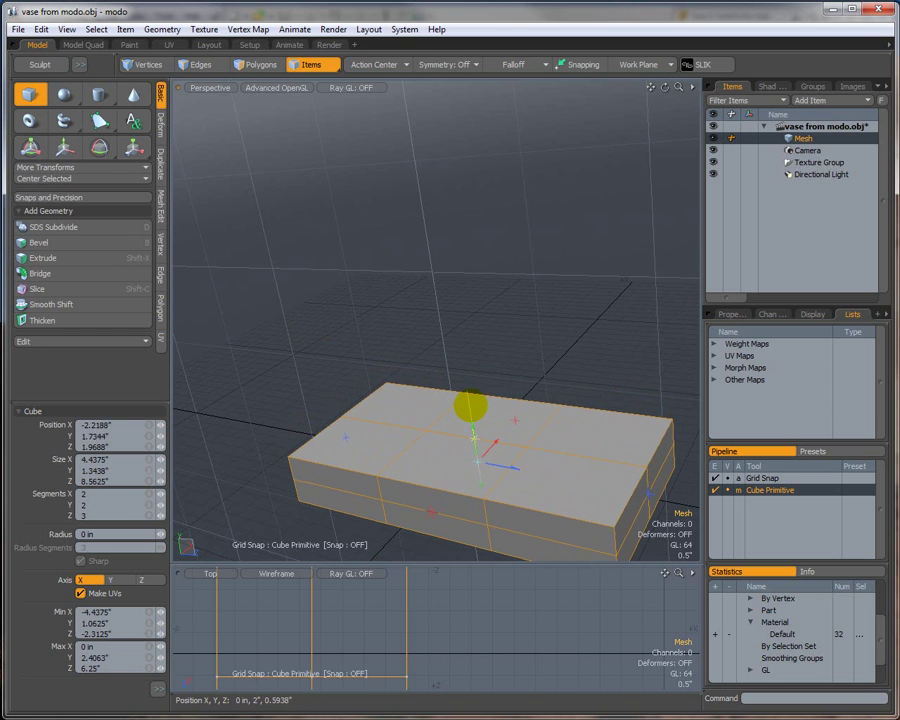
With snapping on, narrow the cube to about 3.72 in along X, centre it on the origin in X and Z, and finish it.
{"action": "left_click", "coordinate": [203, 86]}
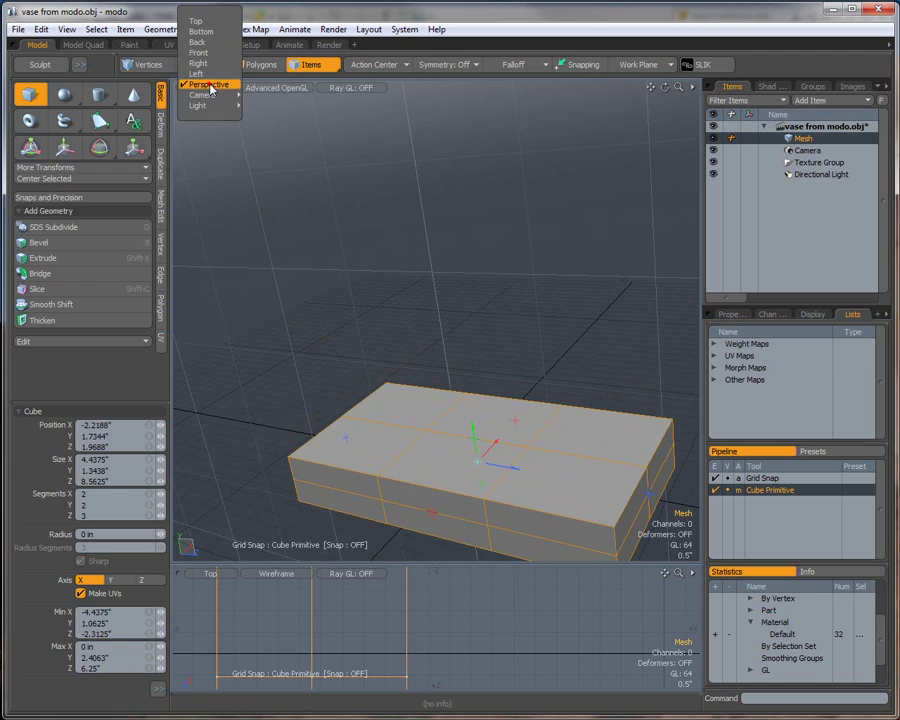
{"action": "left_click", "coordinate": [195, 21]}
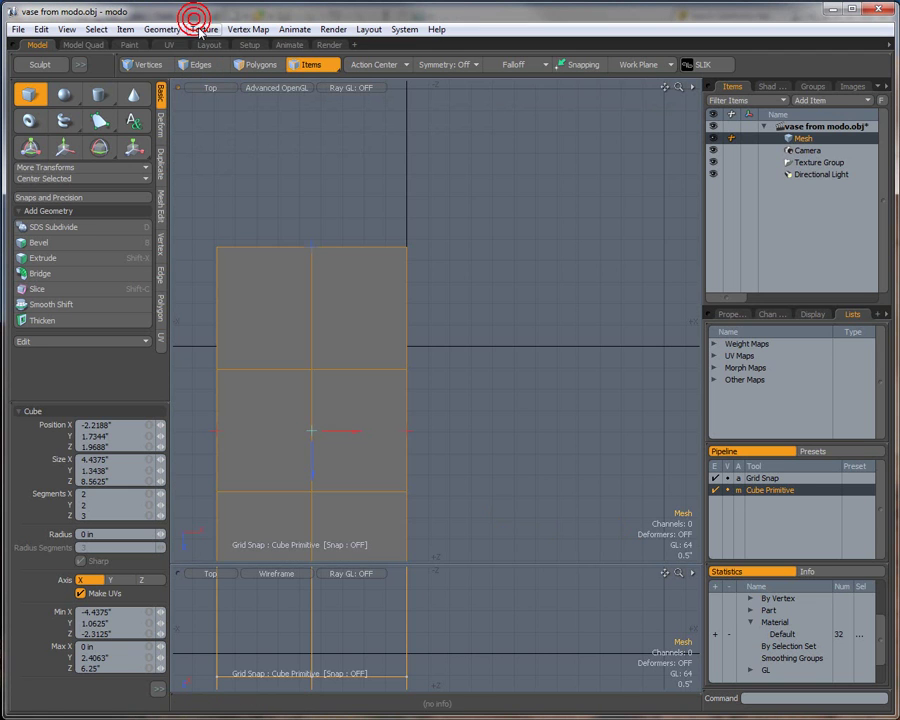
{"action": "left_click", "coordinate": [585, 65]}
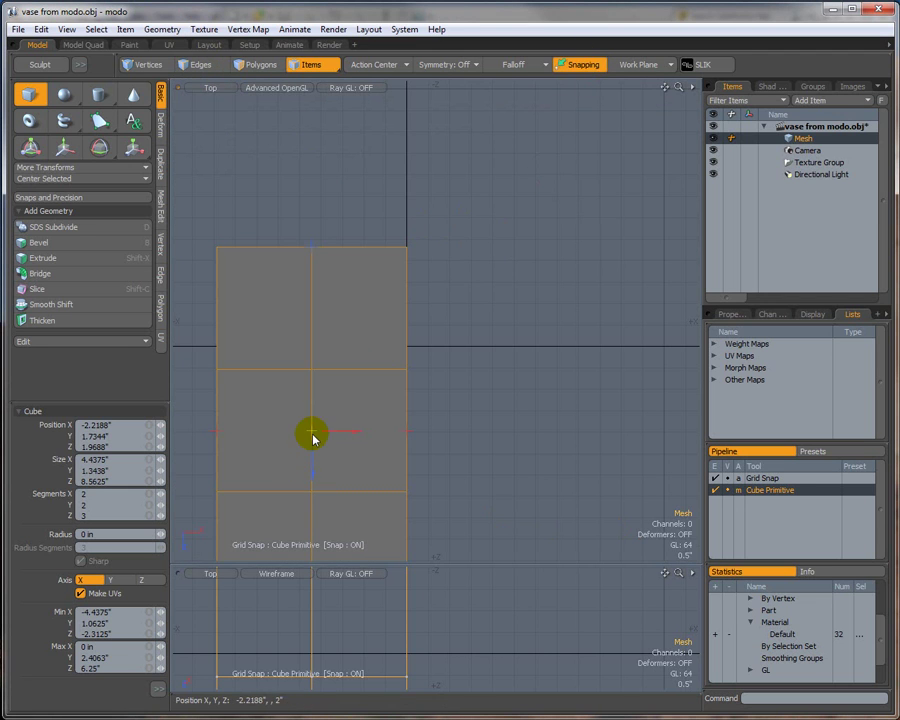
{"action": "left_click_drag", "start_coordinate": [312, 430], "coordinate": [399, 344]}
{"action": "left_click_drag", "start_coordinate": [504, 352], "coordinate": [502, 344]}
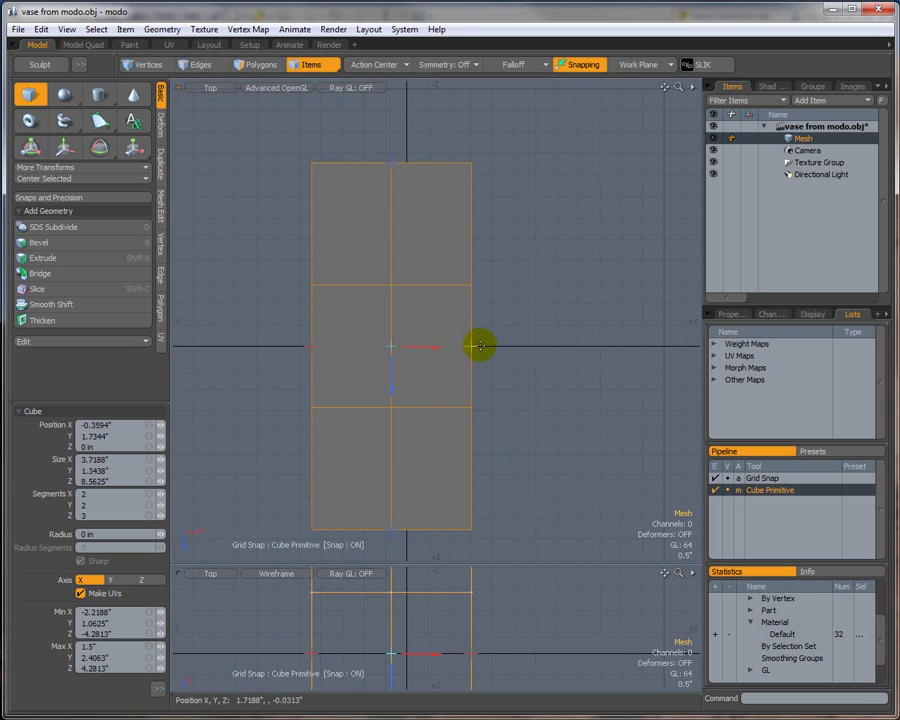
{"action": "left_click_drag", "start_coordinate": [391, 346], "coordinate": [391, 345]}
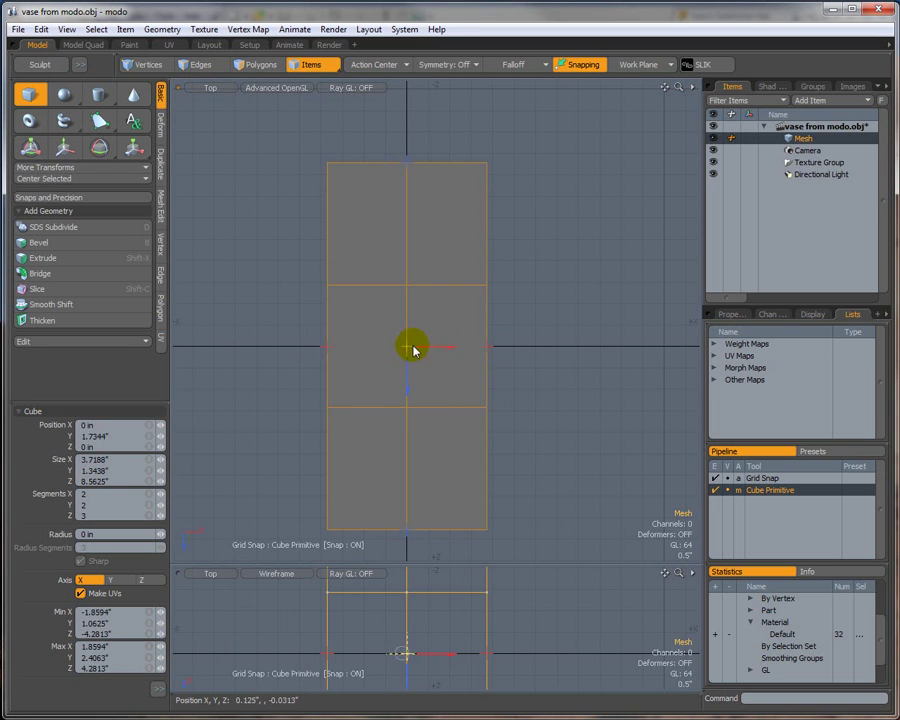
{"action": "left_click", "coordinate": [206, 88]}
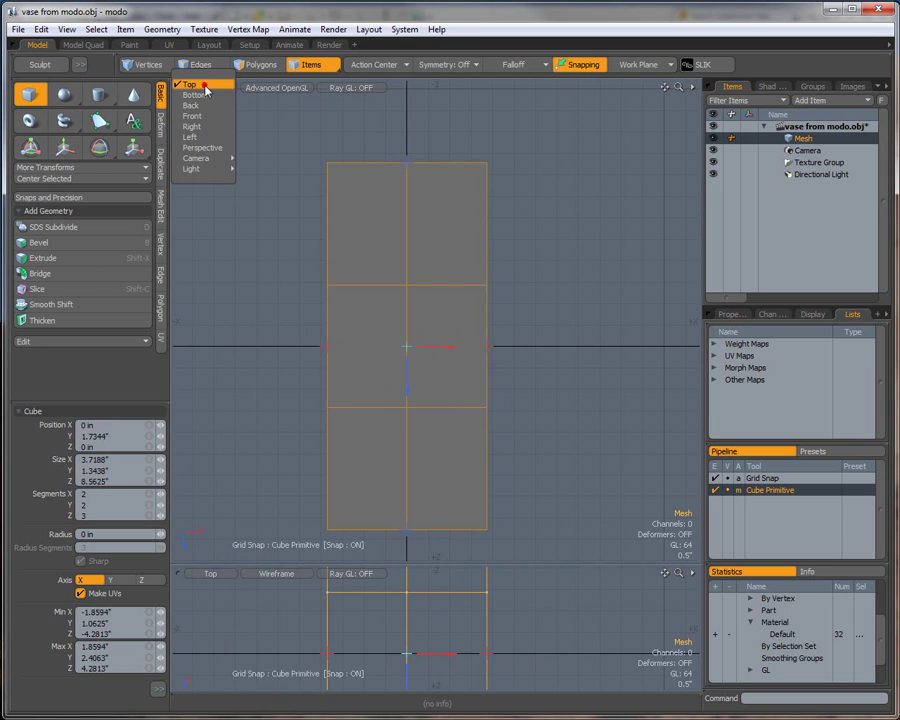
{"action": "left_click", "coordinate": [200, 127]}
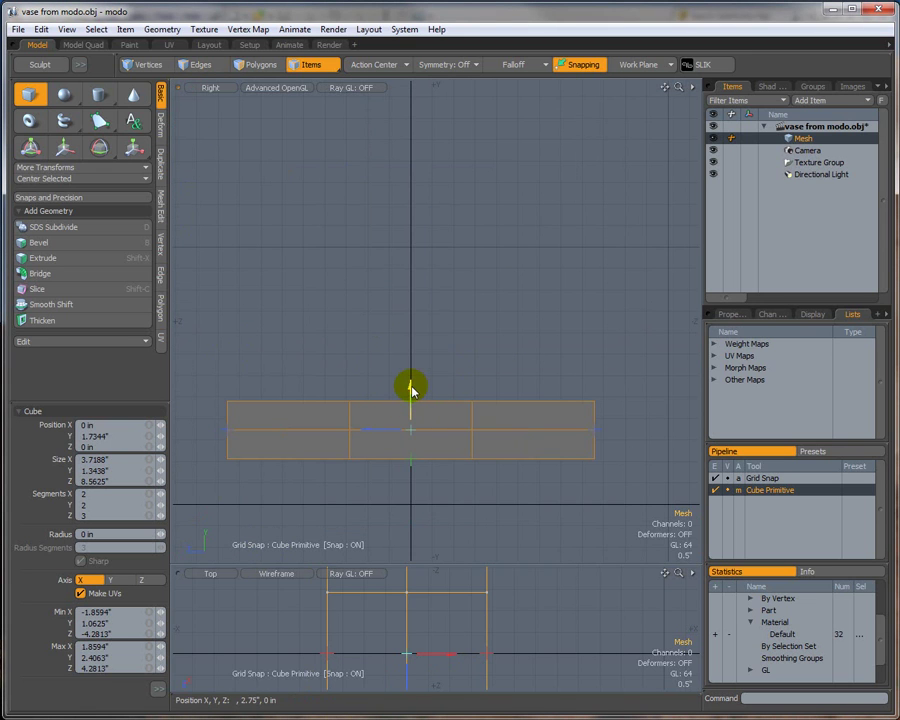
{"action": "left_click", "coordinate": [369, 323]}
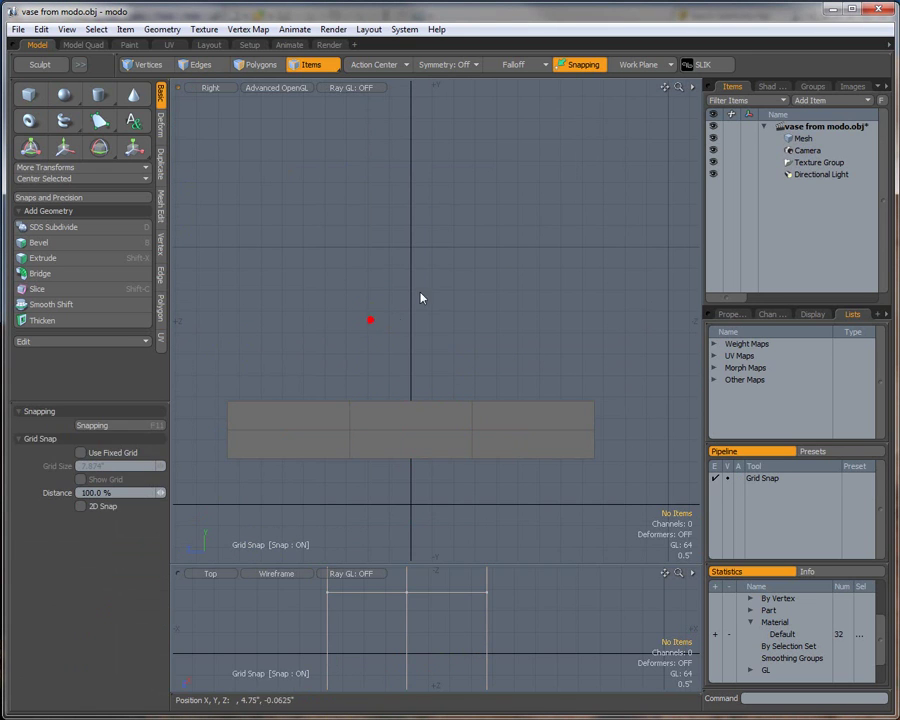
Convert the box mesh to a smooth subdivision surface and compare it with the faceted cage in the Perspective view.
{"action": "left_click", "coordinate": [211, 87]}
{"action": "left_click", "coordinate": [218, 107]}
{"action": "mouse_move", "coordinate": [424, 283]}
{"action": "left_mouse_down", "text": "alt"}
{"action": "mouse_move", "coordinate": [432, 291]}
{"action": "mouse_move", "coordinate": [412, 199]}
{"action": "mouse_move", "coordinate": [436, 249]}
{"action": "mouse_move", "coordinate": [446, 225]}
{"action": "mouse_move", "coordinate": [456, 251]}
{"action": "mouse_move", "coordinate": [482, 245]}
{"action": "mouse_move", "coordinate": [466, 243]}
{"action": "mouse_move", "coordinate": [438, 277]}
{"action": "mouse_move", "coordinate": [412, 270]}
{"action": "left_mouse_up", "text": "alt"}
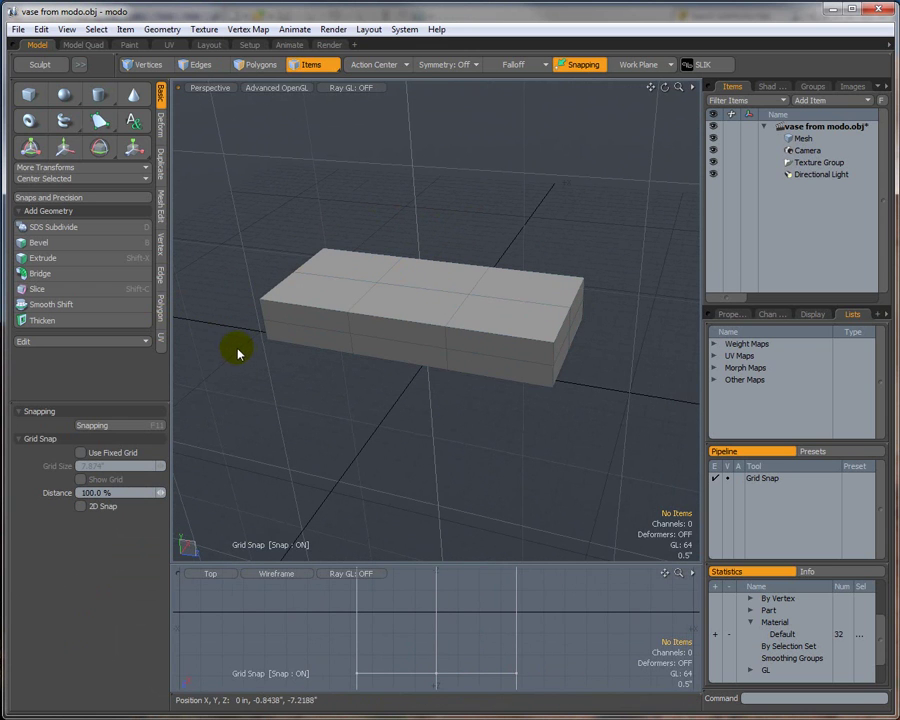
{"action": "key", "text": "Tab"}
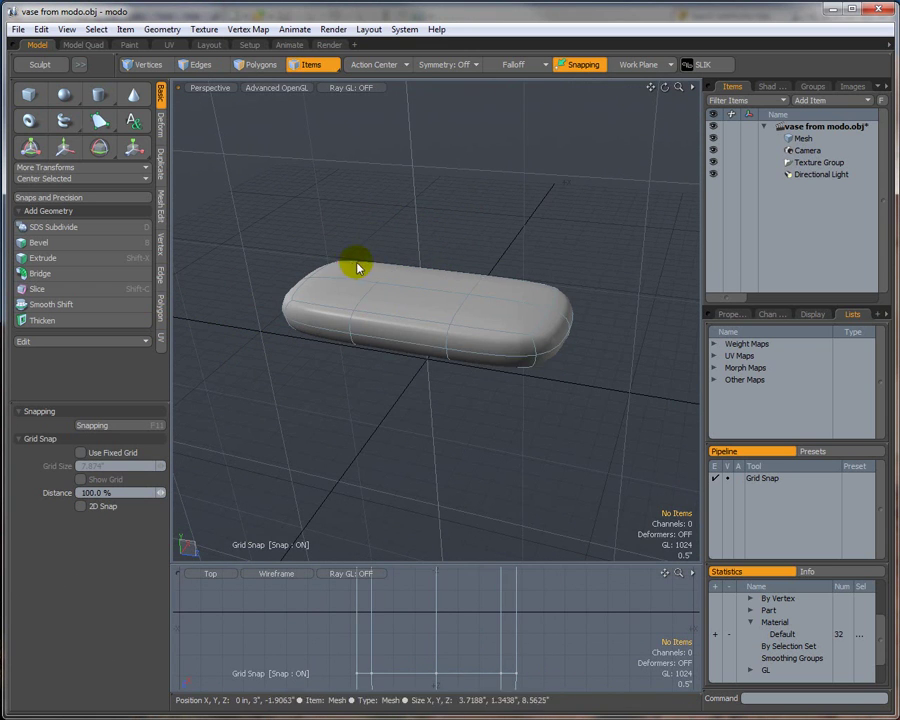
{"action": "left_click_drag", "start_coordinate": [372, 372], "coordinate": [436, 296], "text": "alt"}
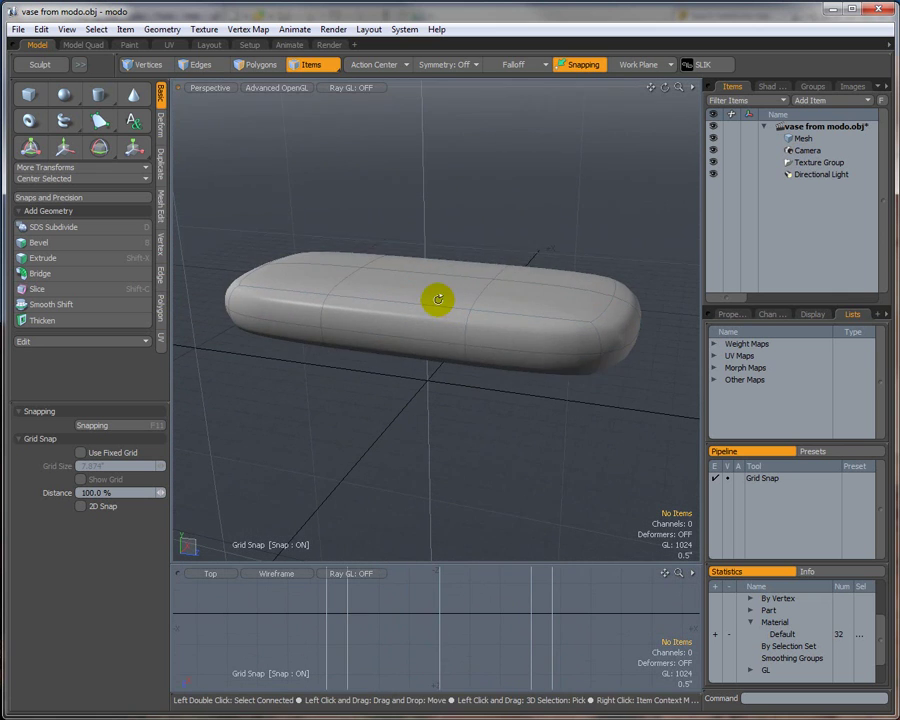
{"action": "key", "text": "Tab"}
{"action": "key", "text": "Tab"}
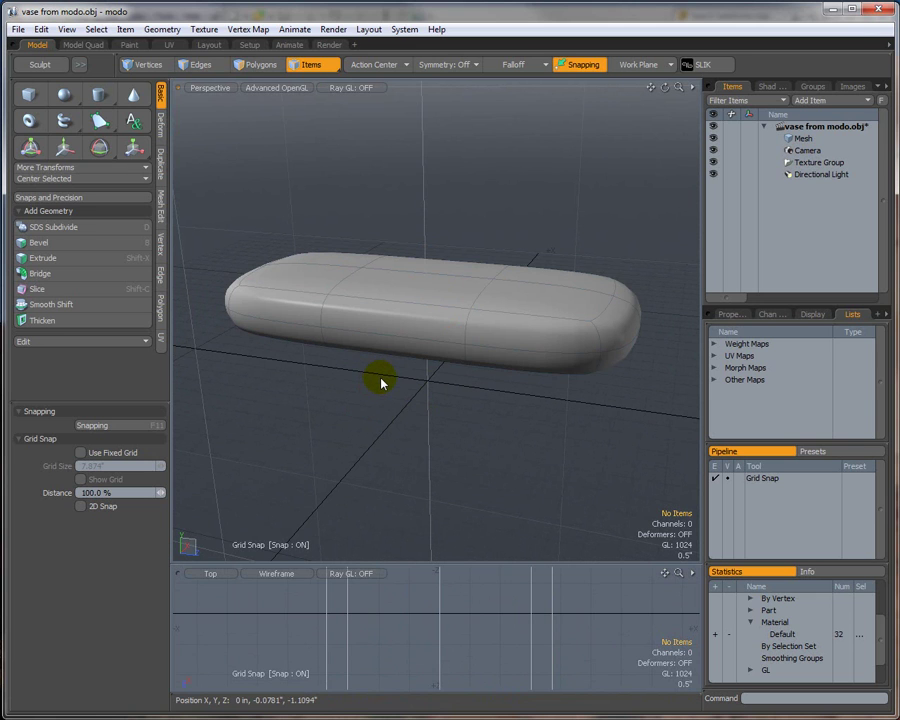
Display the subdivided box in the Right view with Wireframe shading.
{"action": "left_click", "coordinate": [207, 88]}
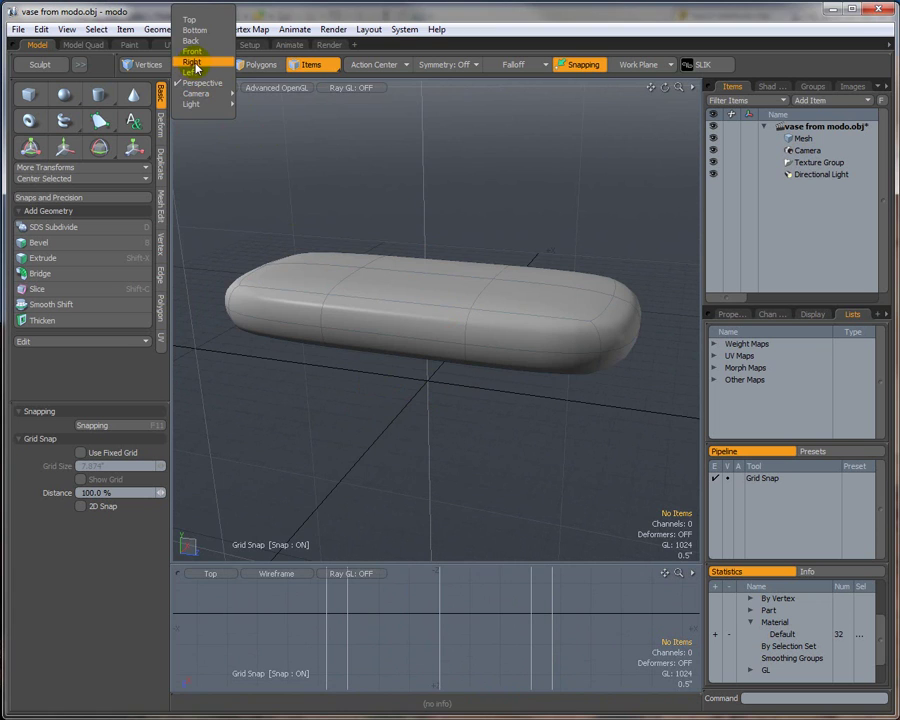
{"action": "left_click", "coordinate": [194, 63]}
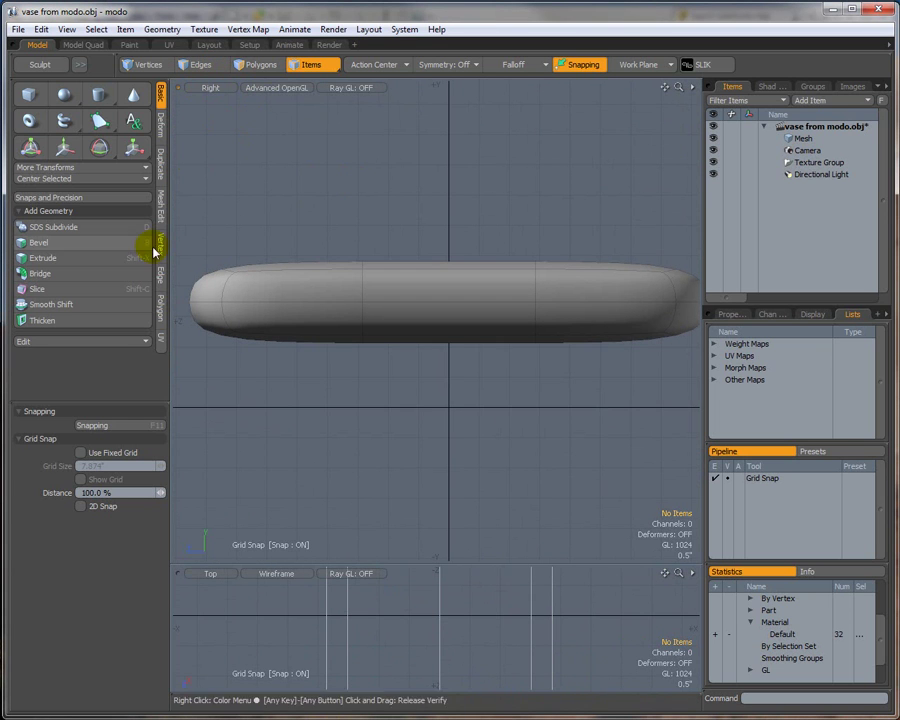
{"action": "left_click", "coordinate": [266, 88]}
{"action": "left_click", "coordinate": [268, 91]}
{"action": "scroll", "coordinate": [386, 226], "scroll_direction": "down", "scroll_amount": 3}
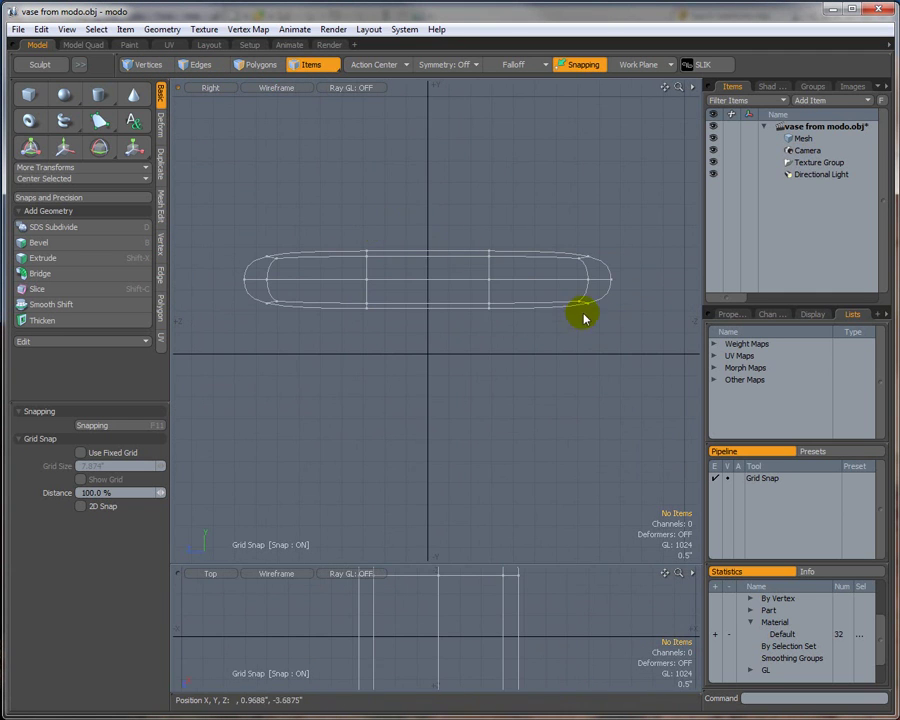
{"action": "left_click_drag", "start_coordinate": [474, 286], "coordinate": [617, 356]}
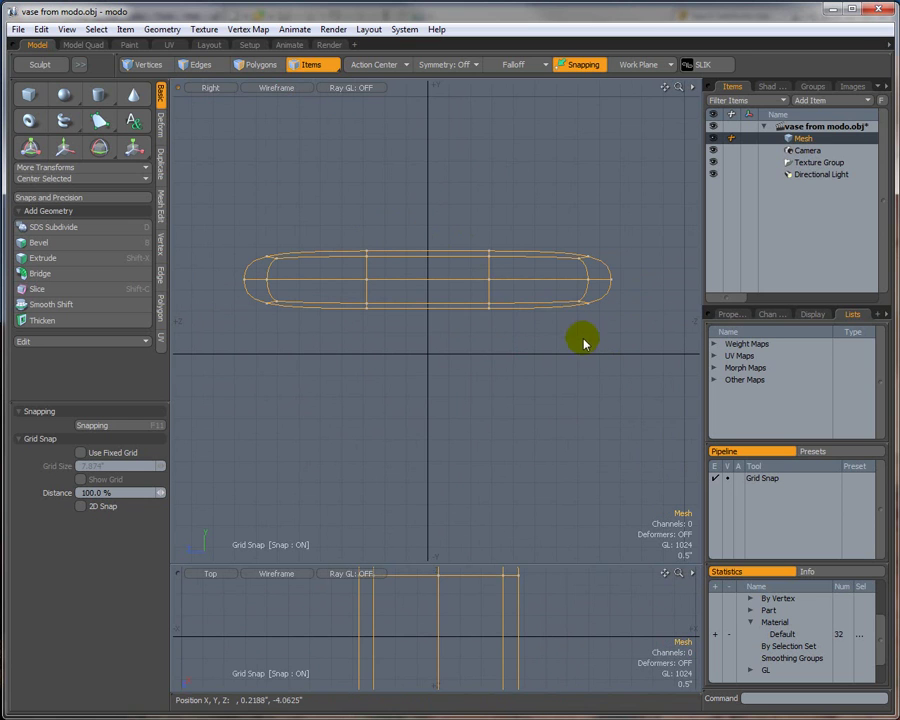
{"action": "left_click", "coordinate": [540, 325]}
{"action": "left_click", "coordinate": [213, 88]}
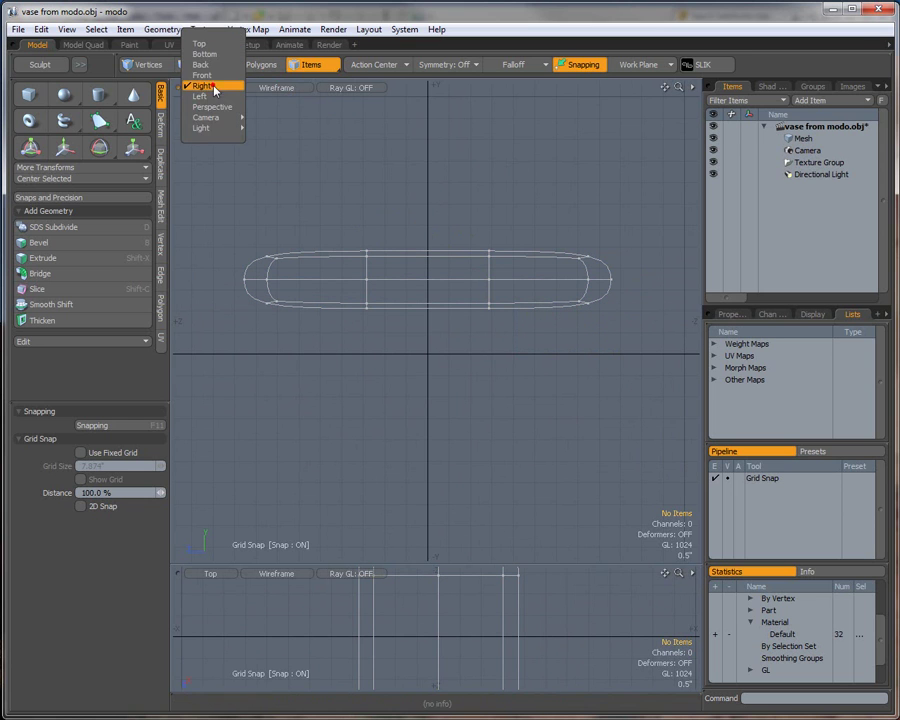
{"action": "left_click", "coordinate": [300, 113]}
Select the six lower vertices toward the slab's -Z end and move them downward with snapping off.
{"action": "key", "text": "1"}
{"action": "left_click_drag", "start_coordinate": [456, 289], "coordinate": [605, 344]}
{"action": "key", "text": "Tab"}
{"action": "key", "text": "Tab"}
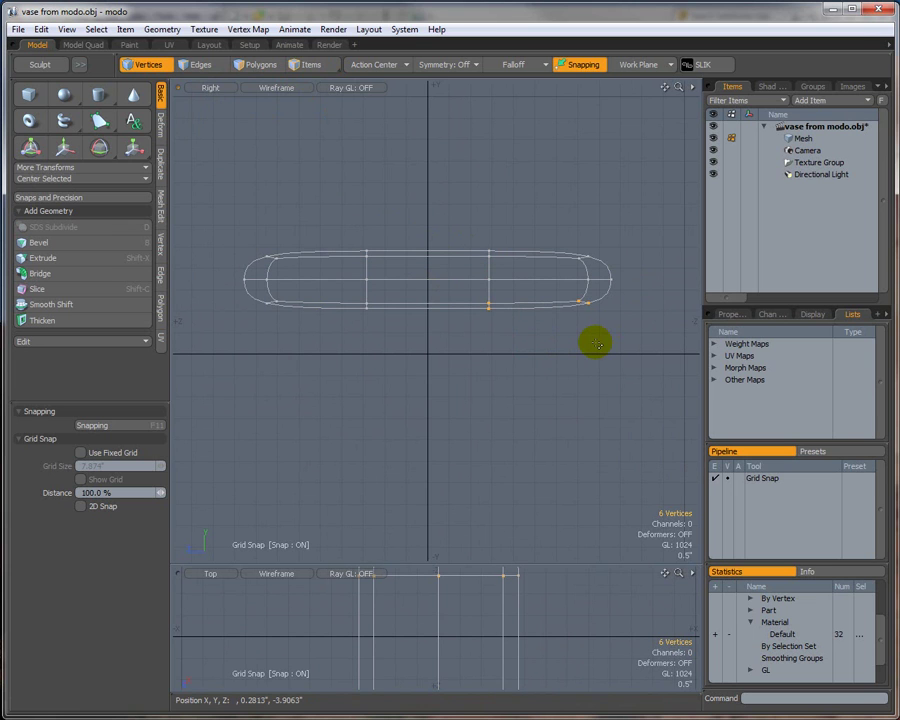
{"action": "key", "text": "y"}
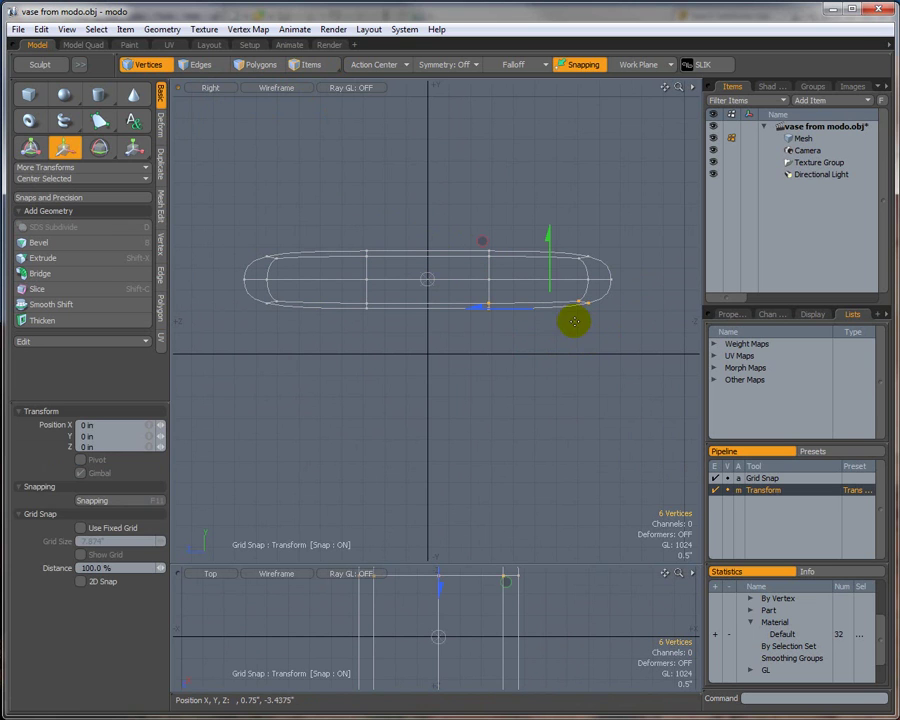
{"action": "left_click", "coordinate": [549, 240]}
{"action": "left_click", "coordinate": [570, 66]}
{"action": "left_click_drag", "start_coordinate": [549, 257], "coordinate": [549, 262]}
{"action": "key", "text": "space"}
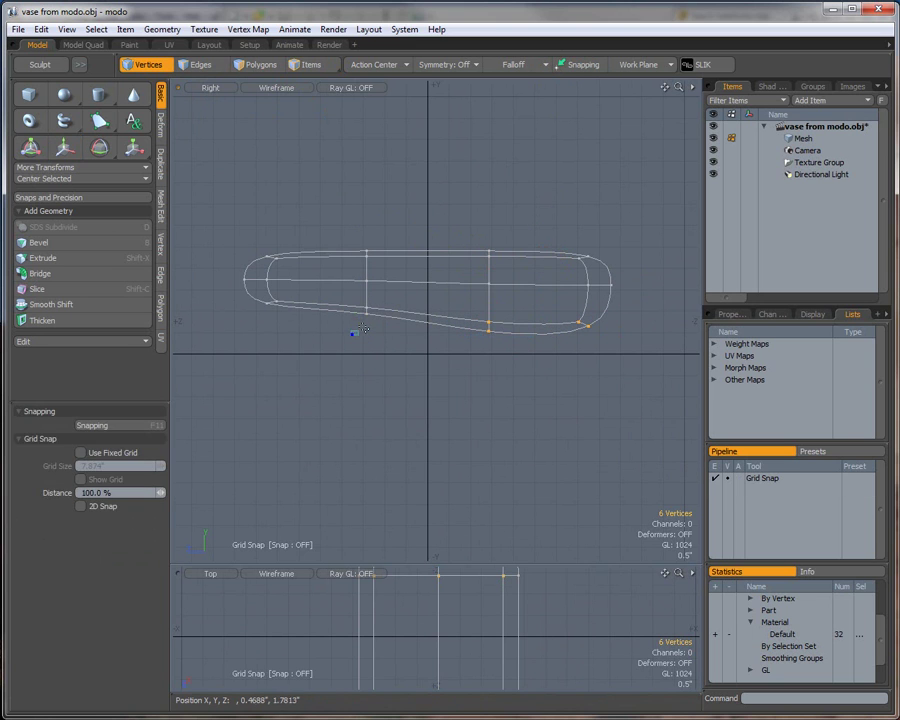
Select the three underside vertices of the cross-section row on the +Z side and move them up about 0.19 in.
{"action": "right_click", "coordinate": [381, 298]}
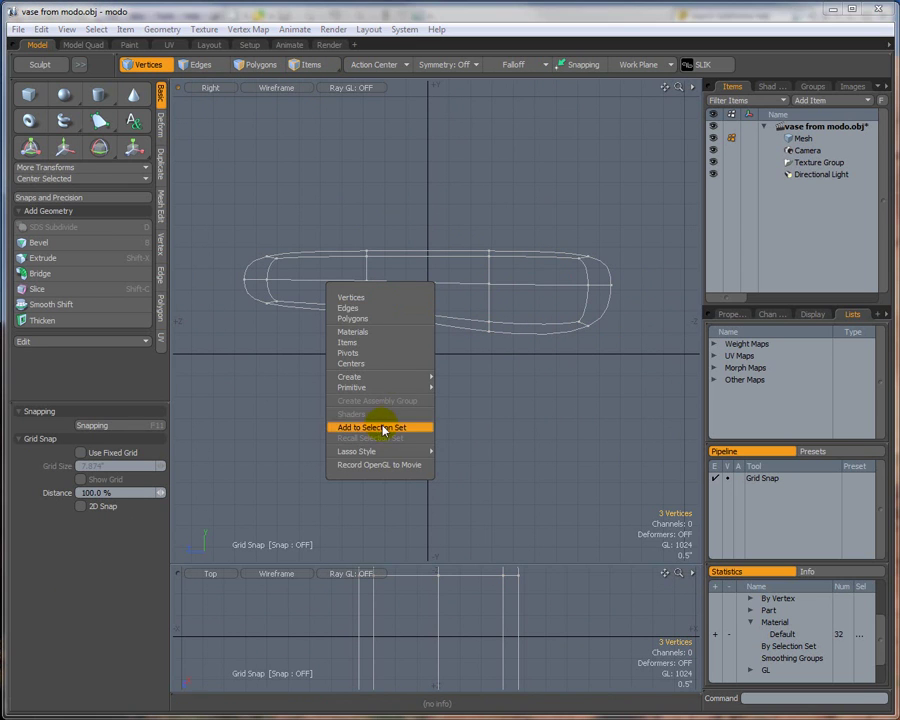
{"action": "mouse_move", "coordinate": [410, 452]}
{"action": "left_click", "coordinate": [449, 453]}
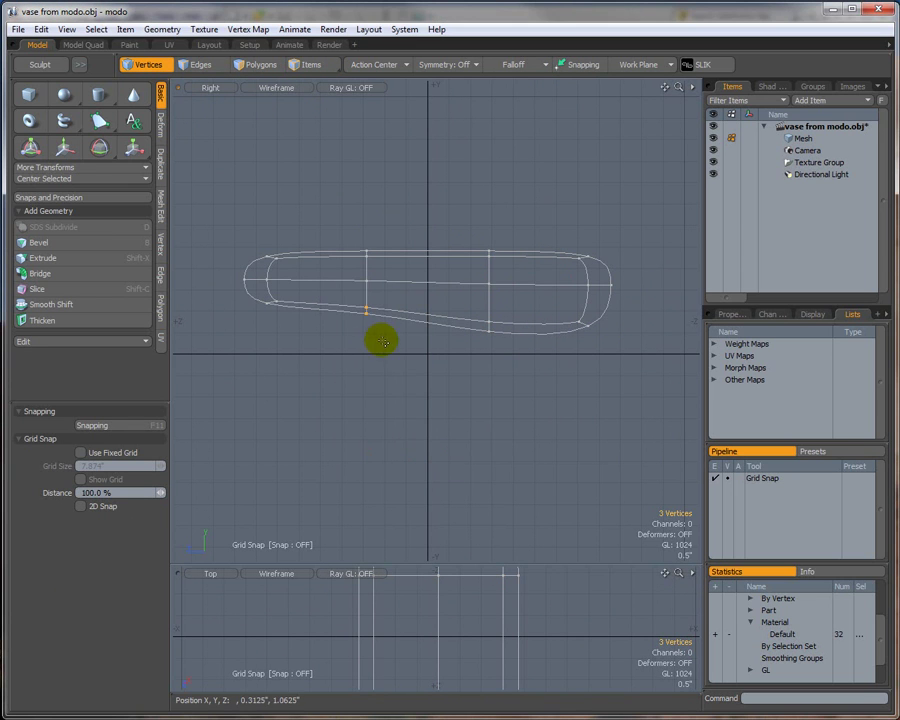
{"action": "right_click_drag", "start_coordinate": [388, 311], "coordinate": [387, 309]}
{"action": "key", "text": "w"}
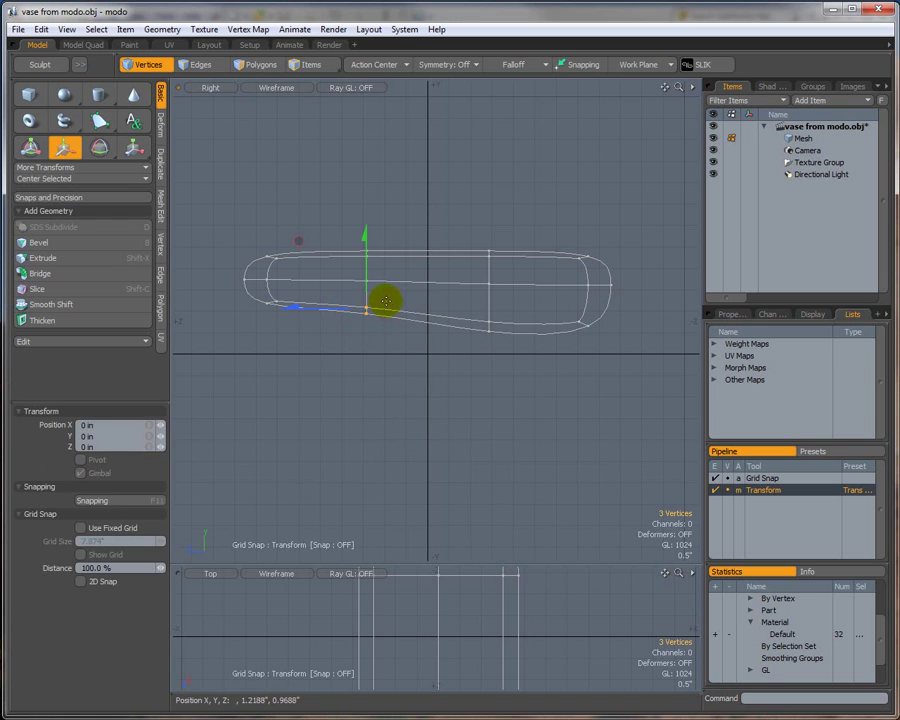
{"action": "left_click_drag", "start_coordinate": [365, 234], "coordinate": [366, 230]}
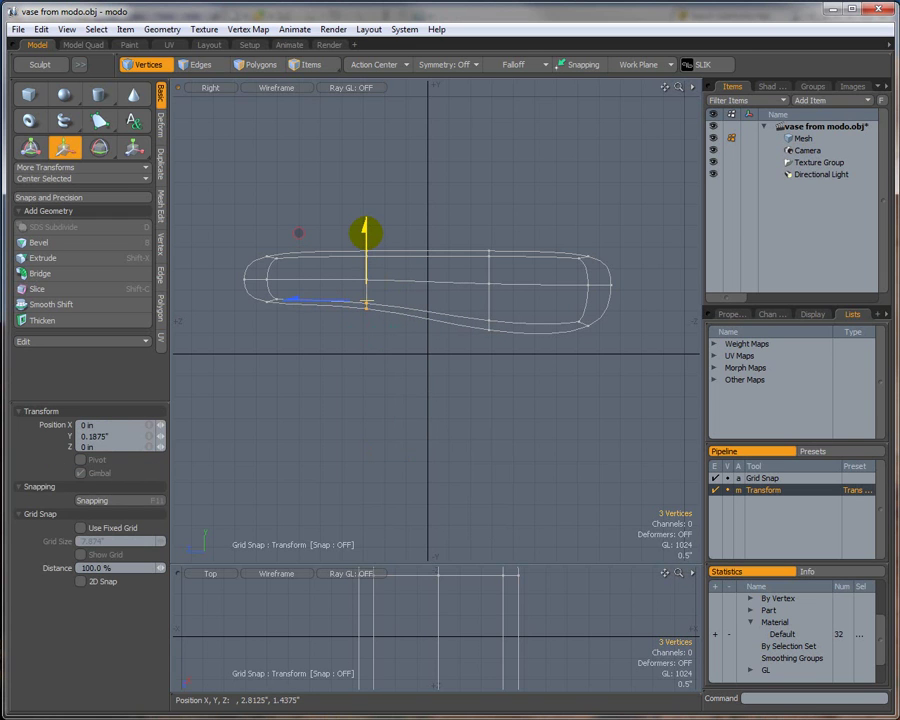
{"action": "key", "text": "space"}
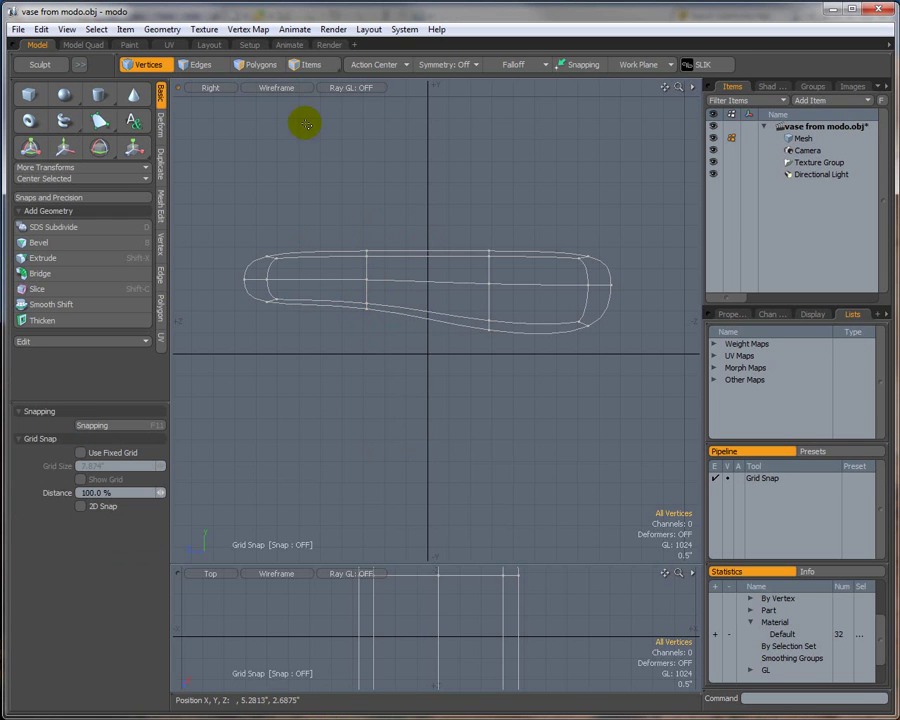
Display the subdivided body in the Top view.
{"action": "left_click", "coordinate": [210, 87]}
{"action": "left_click", "coordinate": [196, 42]}
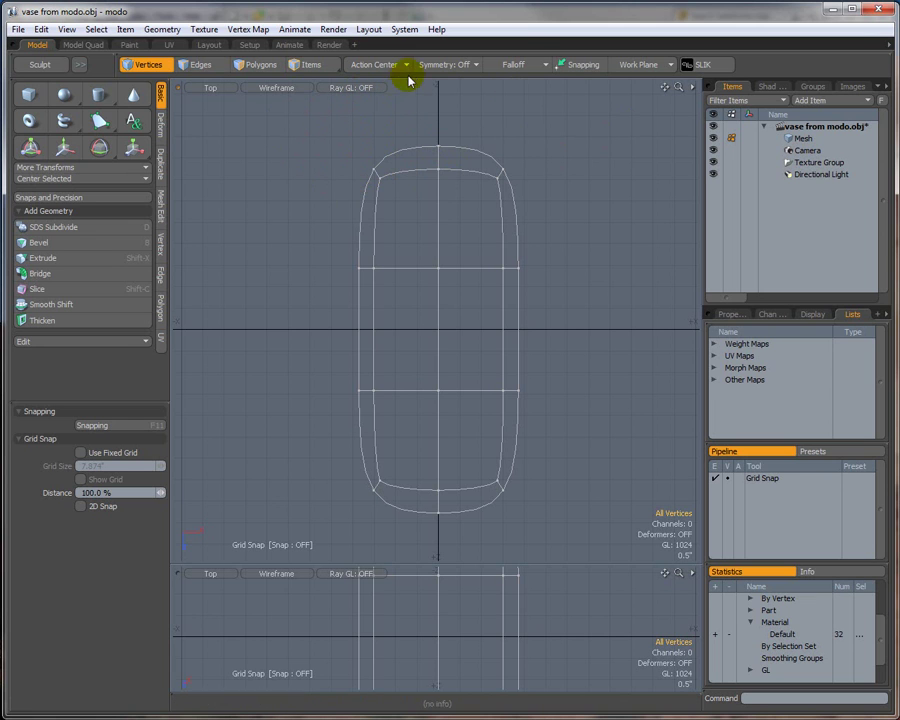
{"action": "left_click", "coordinate": [537, 67]}
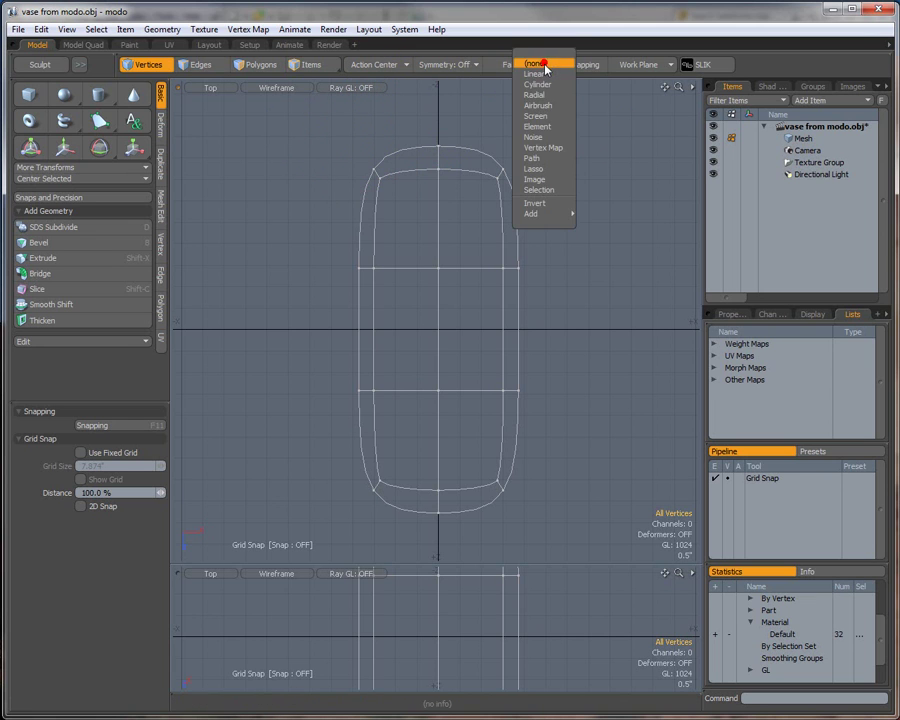
{"action": "left_click", "coordinate": [541, 75]}
{"action": "left_click_drag", "start_coordinate": [571, 148], "coordinate": [622, 267]}
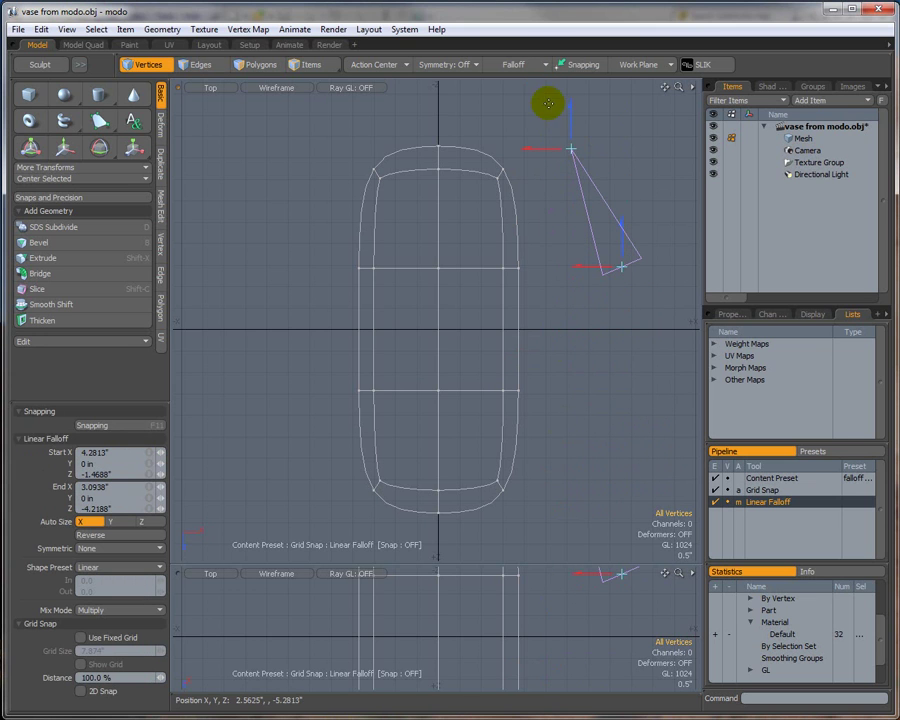
{"action": "left_click_drag", "start_coordinate": [572, 147], "coordinate": [562, 505]}
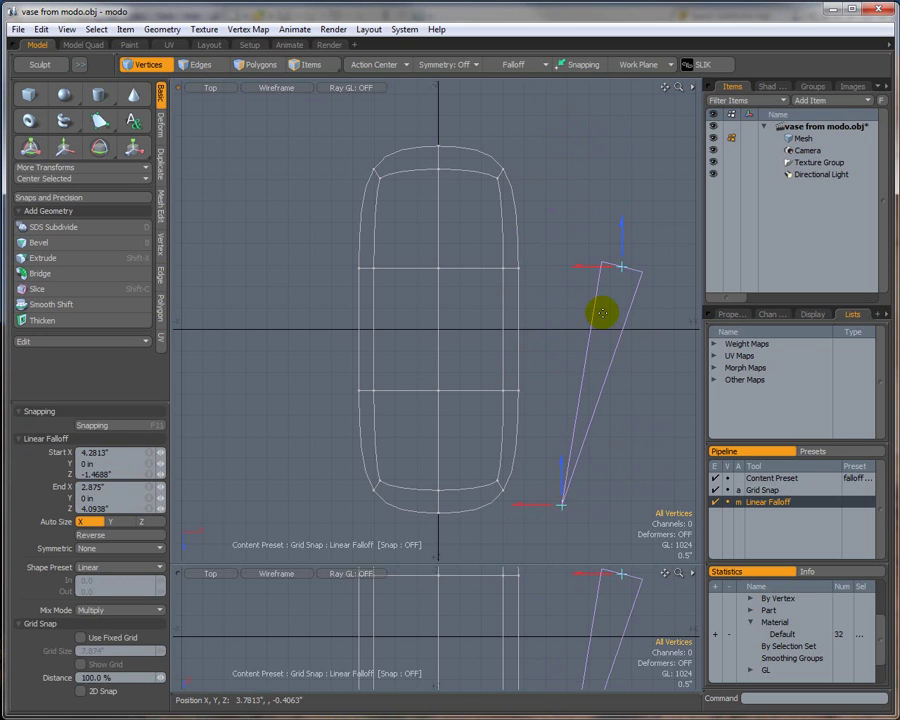
{"action": "left_click_drag", "start_coordinate": [622, 268], "coordinate": [564, 133]}
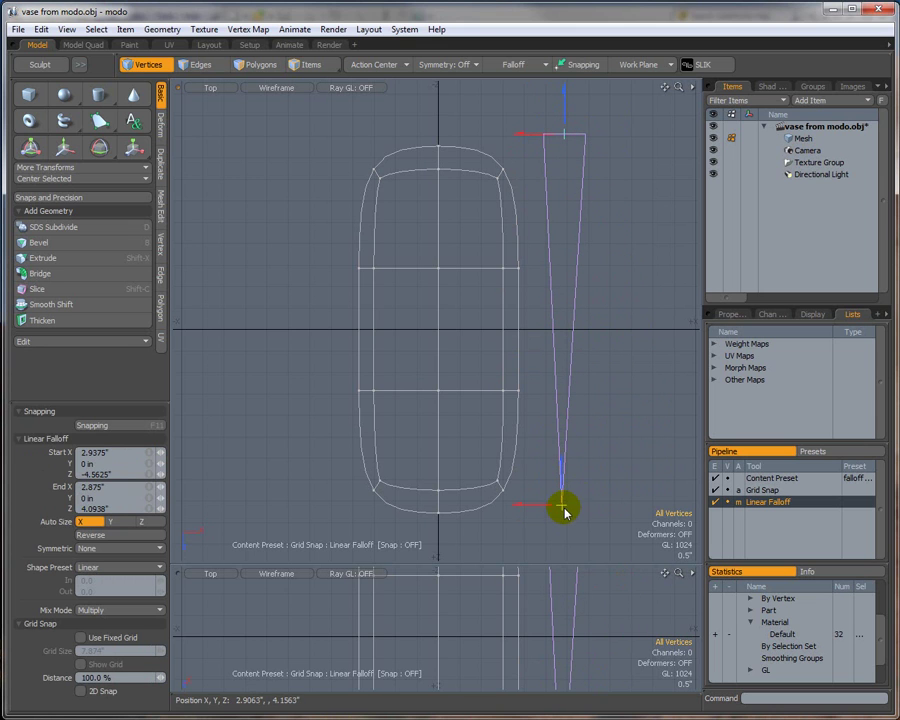
{"action": "left_click", "coordinate": [617, 351]}
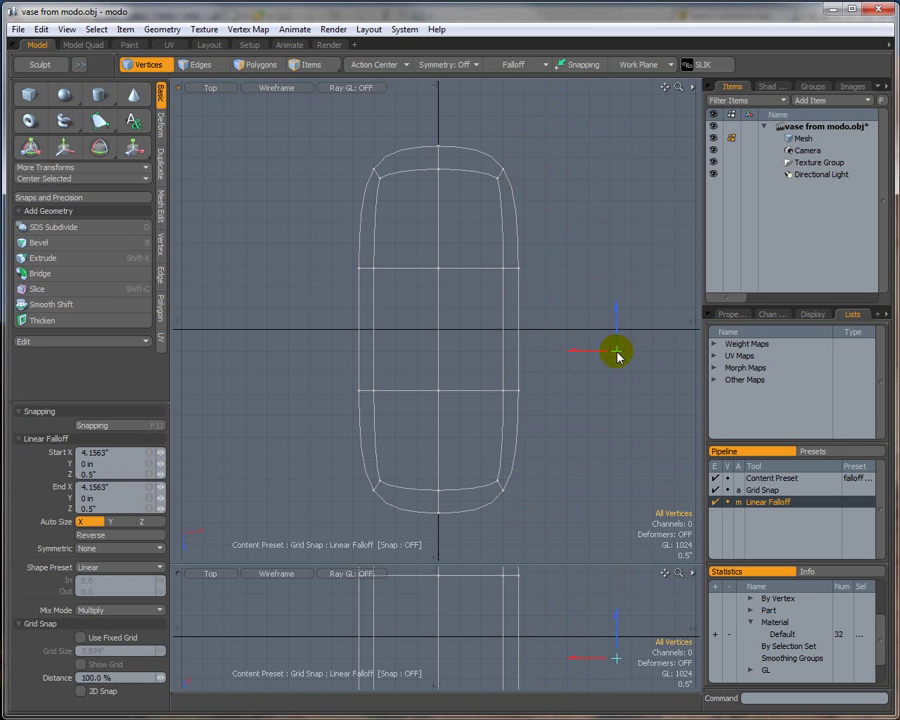
{"action": "left_click", "coordinate": [533, 67]}
{"action": "left_click", "coordinate": [529, 76]}
{"action": "left_click", "coordinate": [532, 65]}
{"action": "left_click", "coordinate": [529, 67]}
Place a linear falloff beside the body, running from about X 3, Z -4.53 in to X 2.88, Z 4.25 in.
{"action": "left_click", "coordinate": [527, 67]}
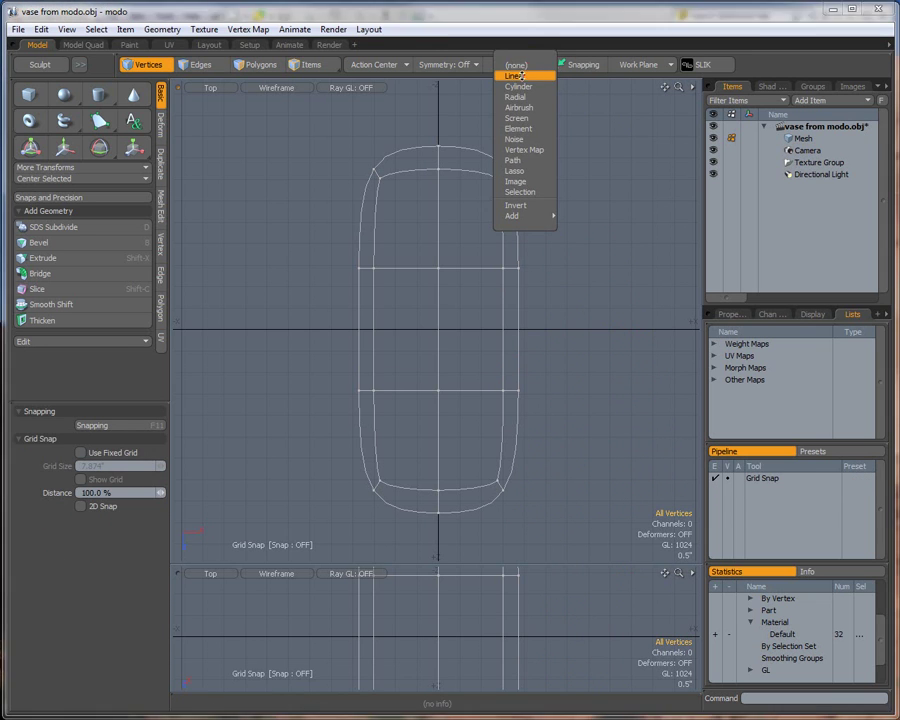
{"action": "left_click", "coordinate": [526, 77]}
{"action": "scroll", "coordinate": [546, 276], "scroll_direction": "up", "scroll_amount": 2}
{"action": "scroll", "coordinate": [532, 280], "scroll_direction": "down", "scroll_amount": 5}
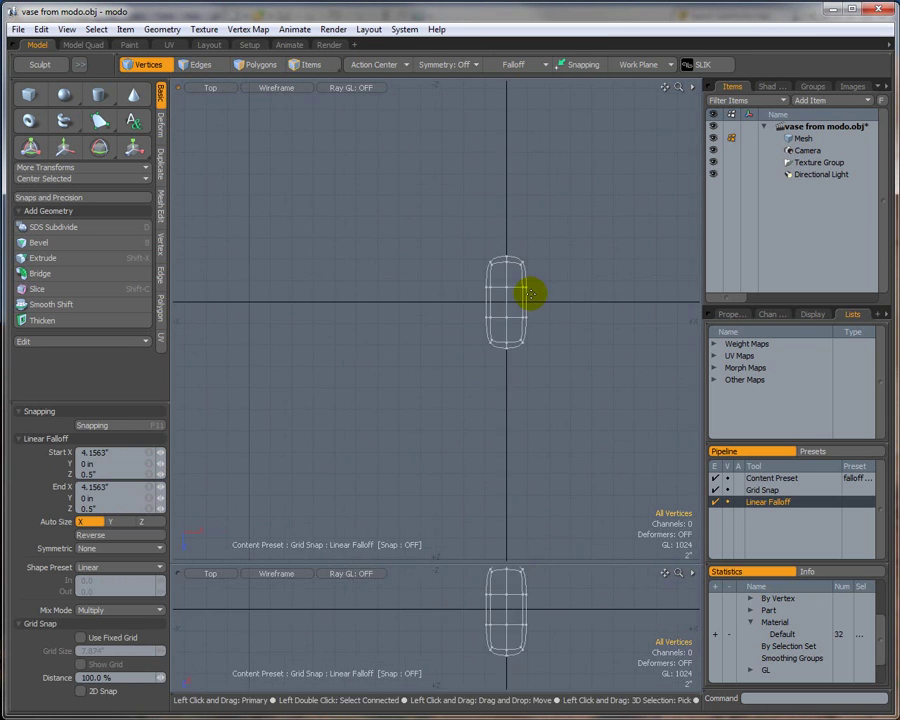
{"action": "key", "text": "2"}
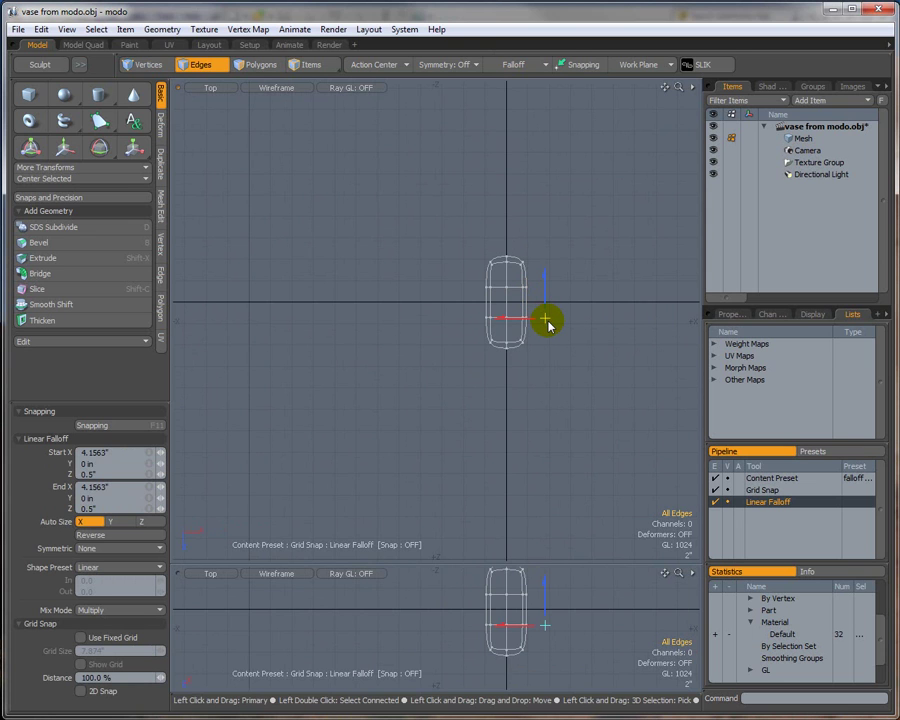
{"action": "scroll", "coordinate": [548, 316], "scroll_direction": "up", "scroll_amount": 5}
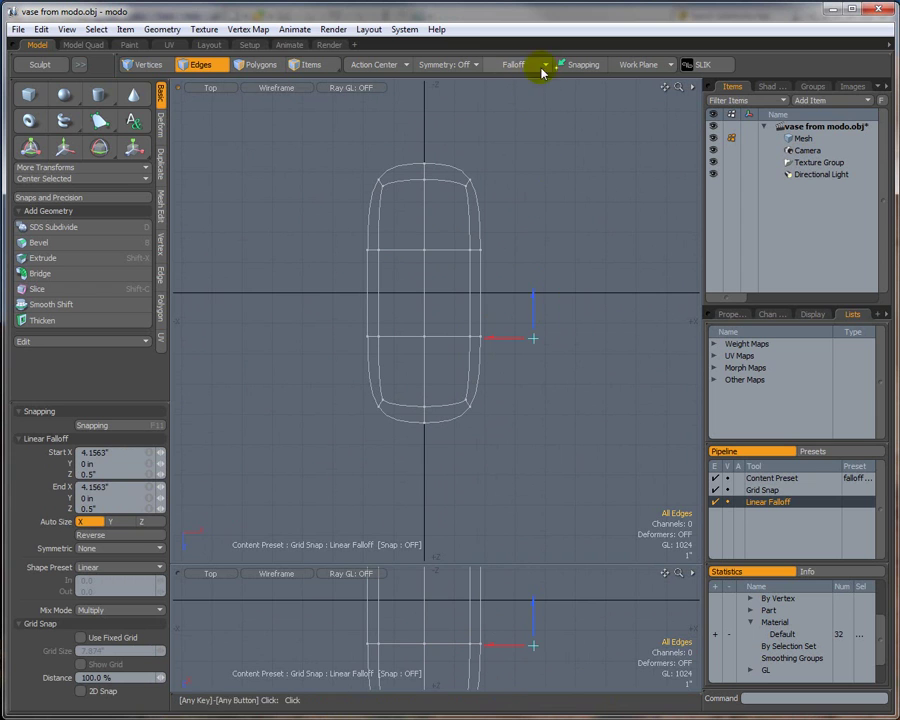
{"action": "left_click_drag", "start_coordinate": [524, 183], "coordinate": [627, 118]}
{"action": "left_click_drag", "start_coordinate": [525, 183], "coordinate": [514, 444]}
{"action": "left_click_drag", "start_coordinate": [629, 119], "coordinate": [515, 156]}
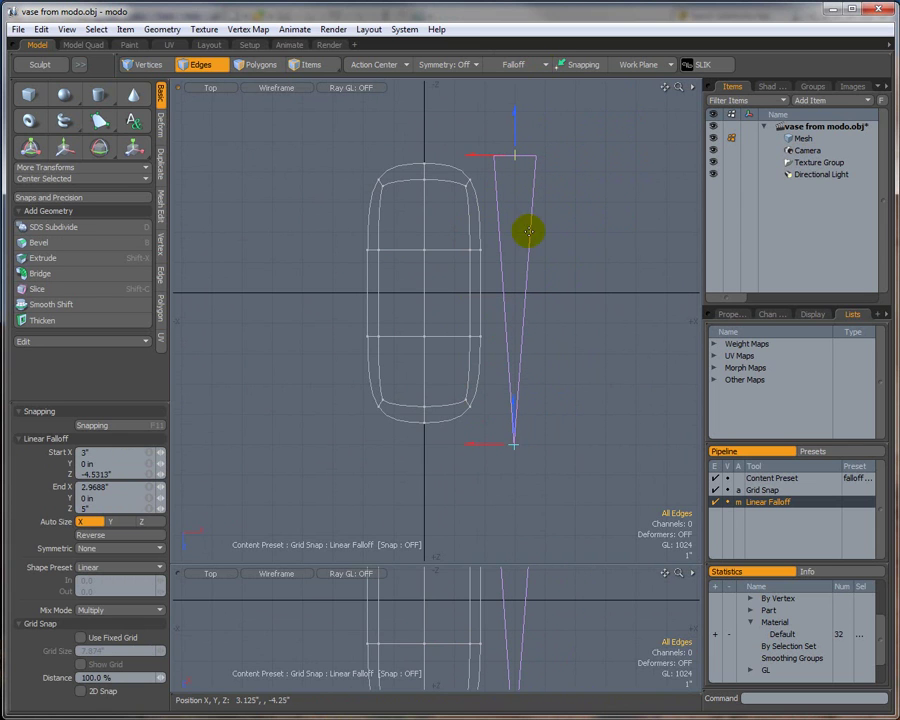
{"action": "left_click_drag", "start_coordinate": [514, 444], "coordinate": [511, 421]}
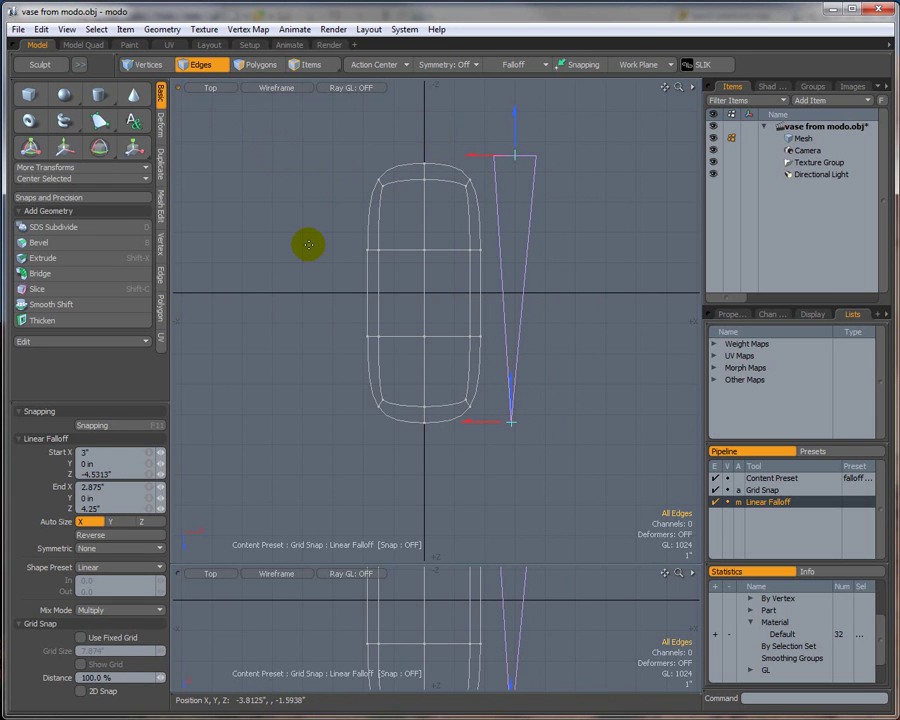
Taper the whole body toward its -Z end by scaling it to about 63% in X through the linear falloff.
{"action": "scroll", "coordinate": [447, 183], "scroll_direction": "down", "scroll_amount": 2}
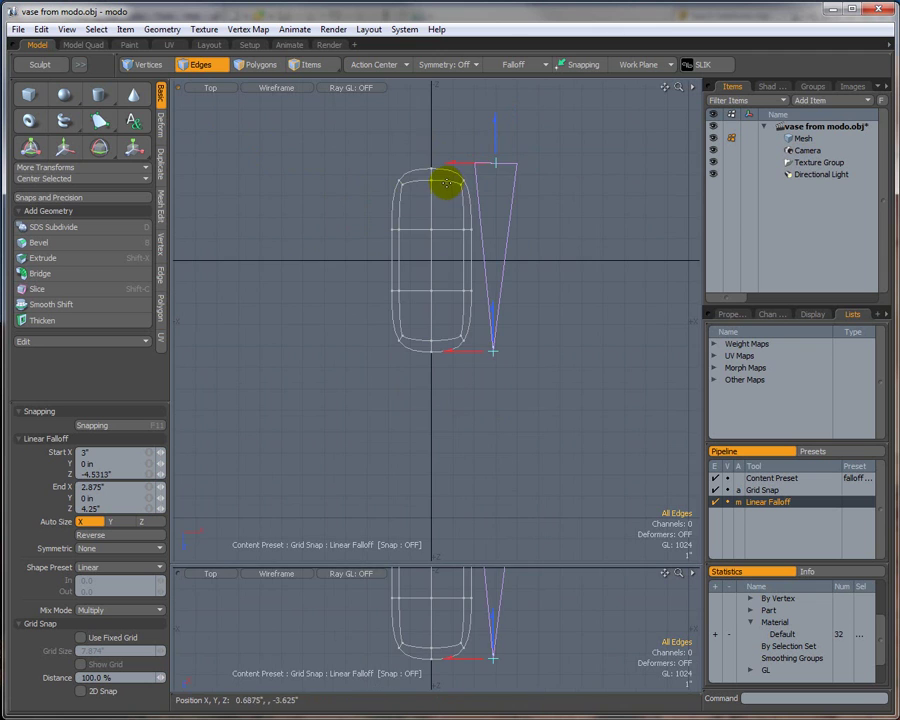
{"action": "scroll", "coordinate": [443, 185], "scroll_direction": "up", "scroll_amount": 2}
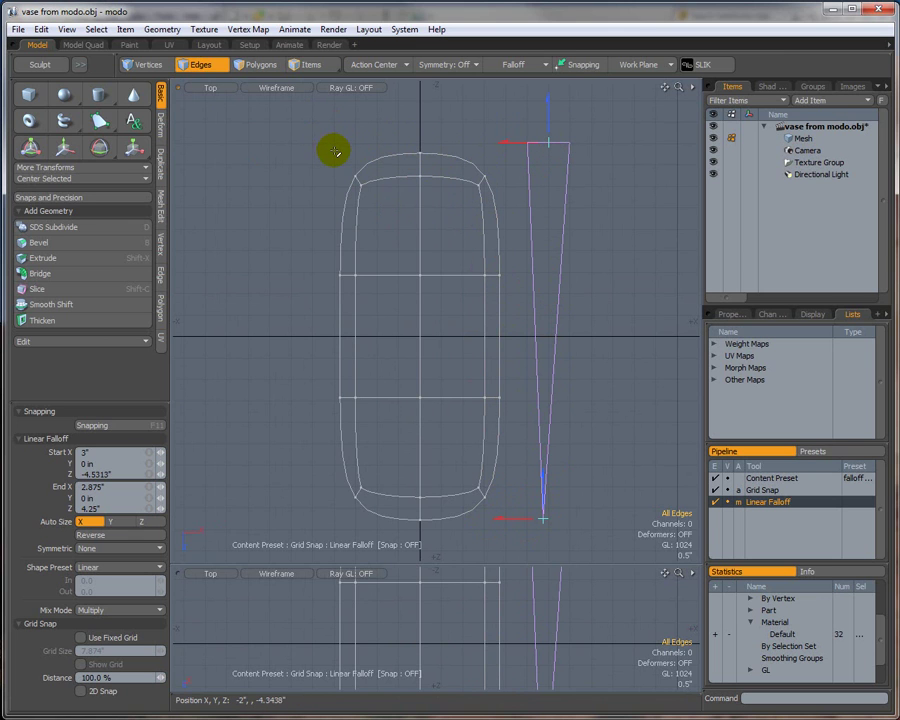
{"action": "key", "text": "y"}
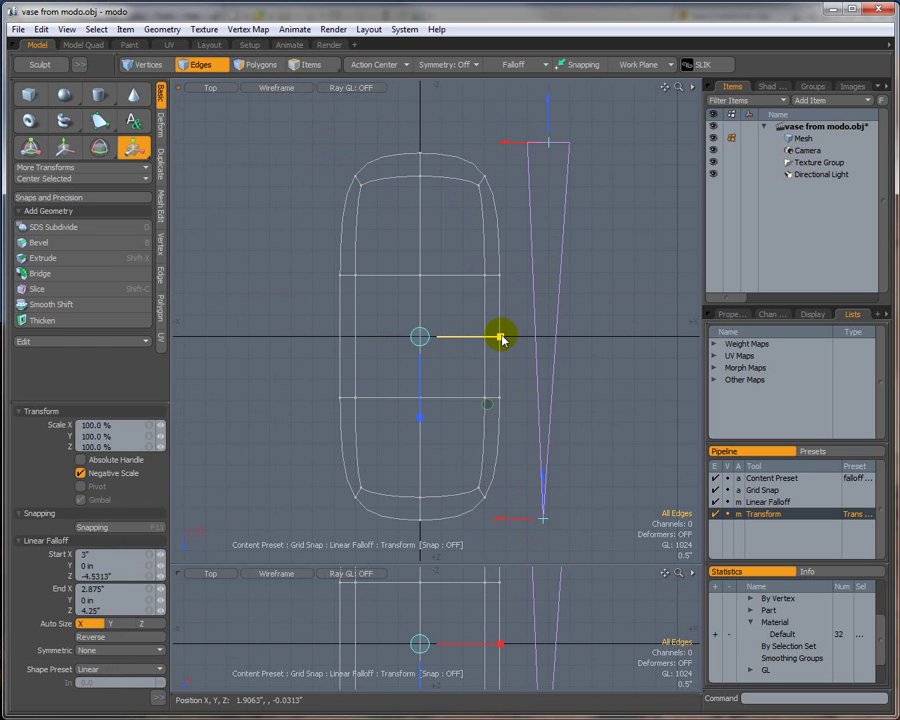
{"action": "left_click_drag", "start_coordinate": [502, 340], "coordinate": [500, 336]}
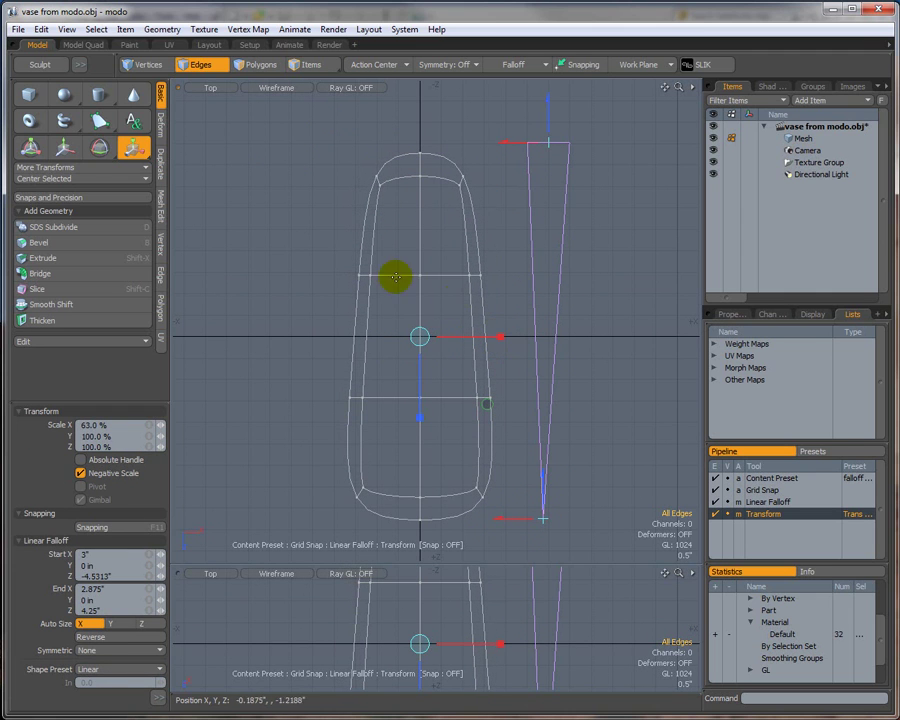
Finish scaling and check the tapered shape with Advanced OpenGL shading before returning to Wireframe.
{"action": "left_click", "coordinate": [276, 88]}
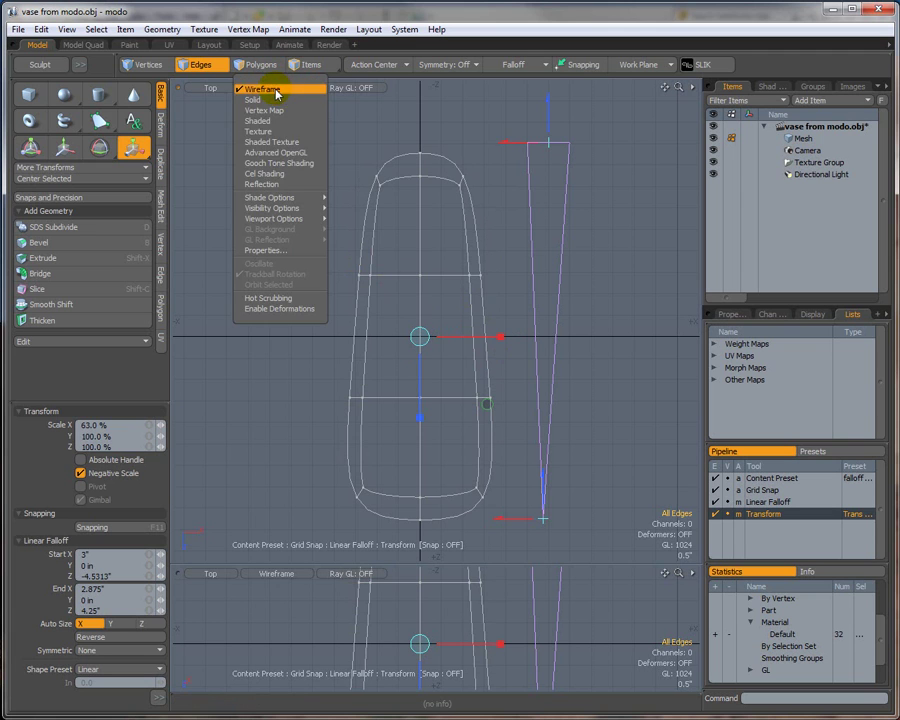
{"action": "left_click", "coordinate": [255, 152]}
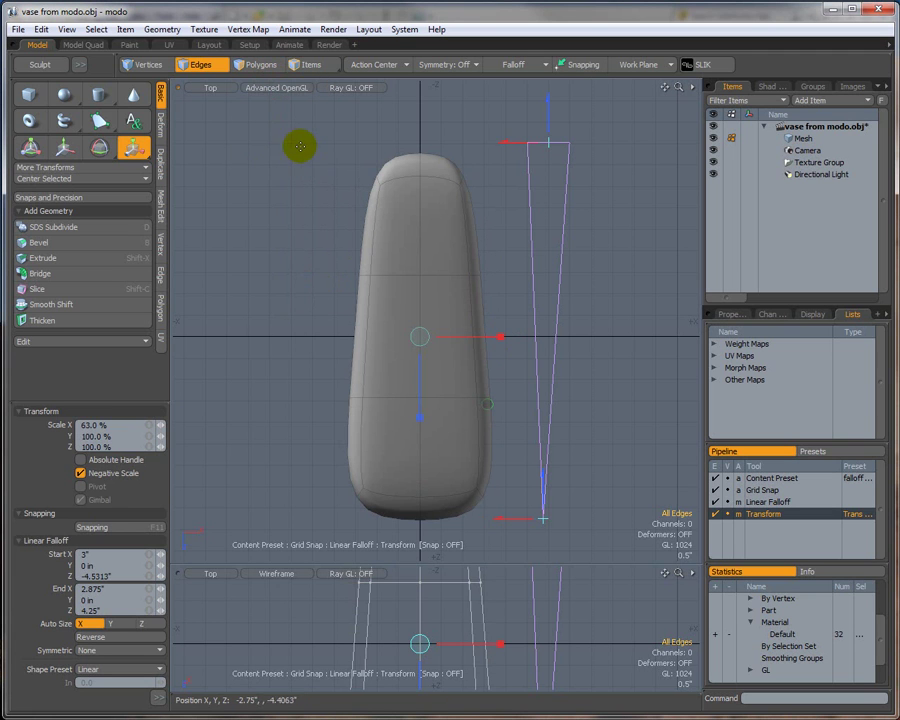
{"action": "key", "text": "space"}
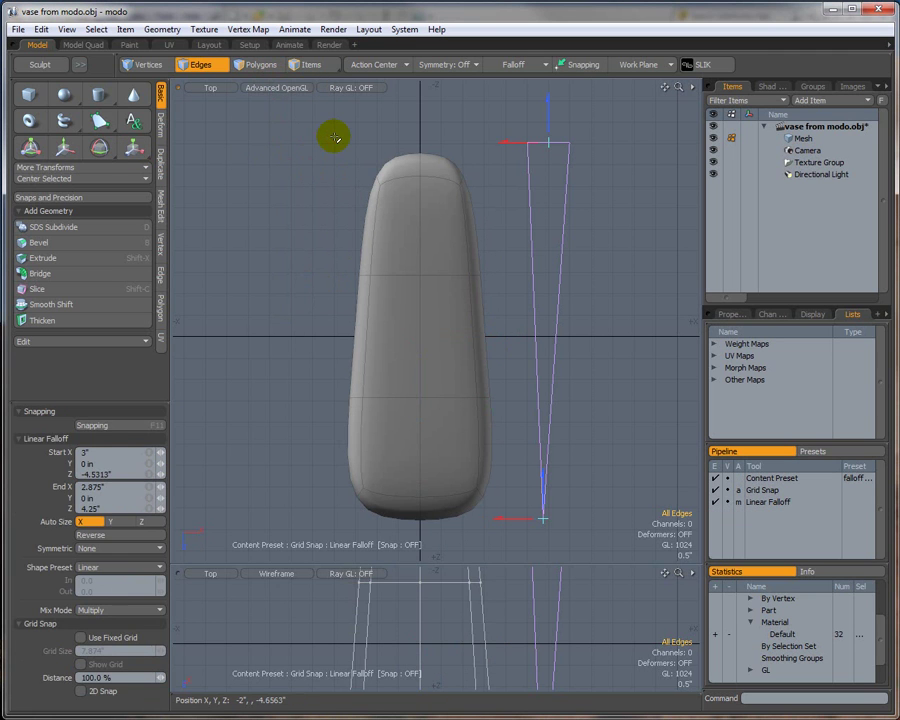
{"action": "left_click", "coordinate": [278, 88]}
{"action": "left_click", "coordinate": [285, 101]}
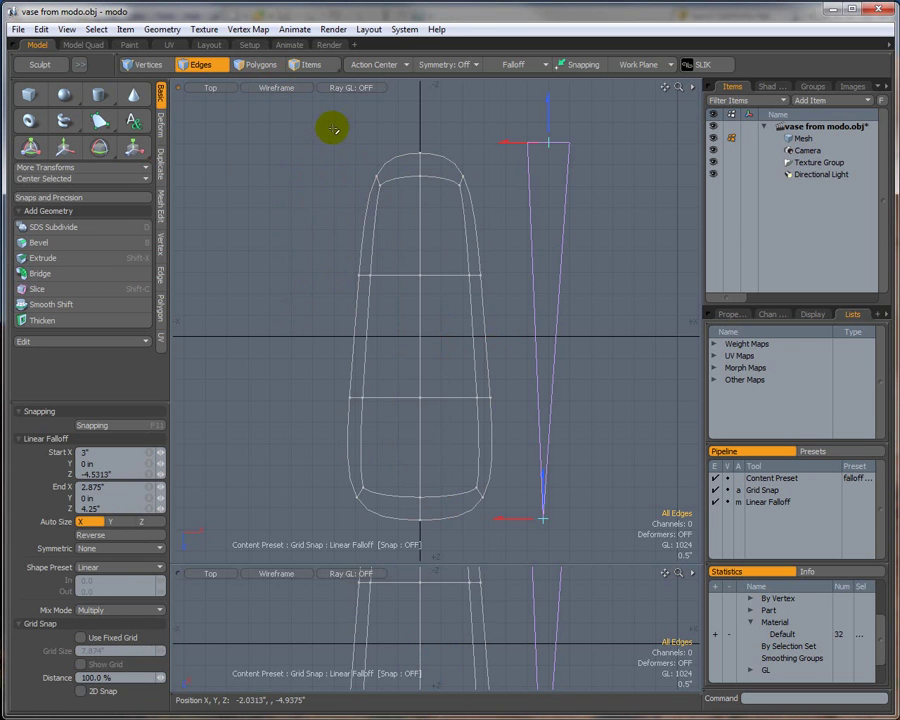
Select the 17 vertices of the -Z end and its adjacent row and scale them to about 90.5% in X.
{"action": "left_click", "coordinate": [145, 64]}
{"action": "mouse_move", "coordinate": [483, 156]}
{"action": "right_mouse_down"}
{"action": "mouse_move", "coordinate": [311, 179]}
{"action": "mouse_move", "coordinate": [318, 172]}
{"action": "right_mouse_up"}
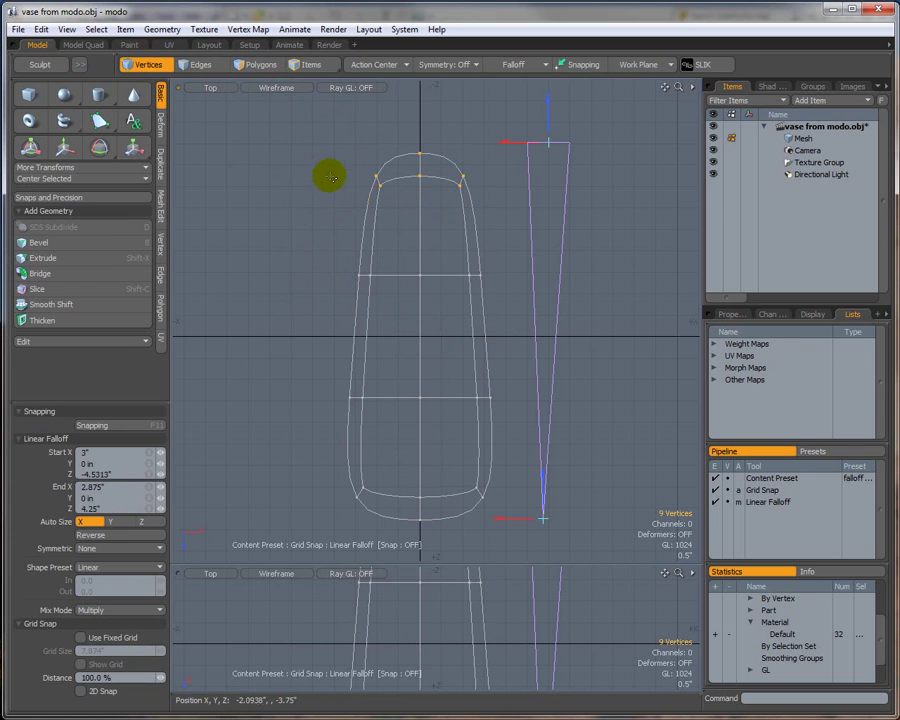
{"action": "mouse_move", "coordinate": [339, 231]}
{"action": "right_mouse_down"}
{"action": "mouse_move", "coordinate": [503, 318]}
{"action": "mouse_move", "coordinate": [307, 245]}
{"action": "right_mouse_up"}
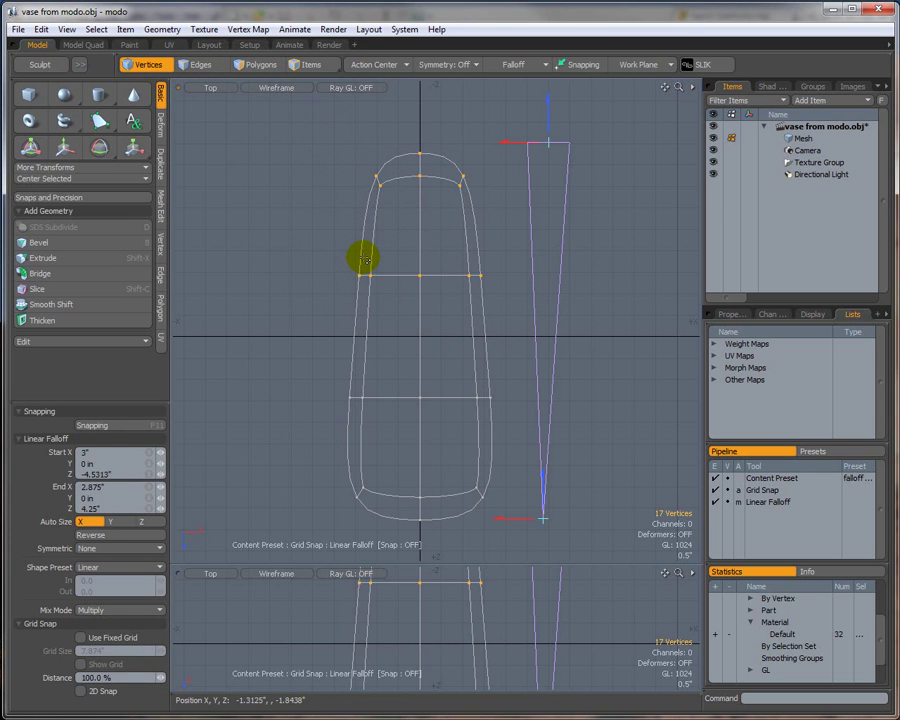
{"action": "key", "text": "y"}
{"action": "left_click_drag", "start_coordinate": [468, 223], "coordinate": [494, 213]}
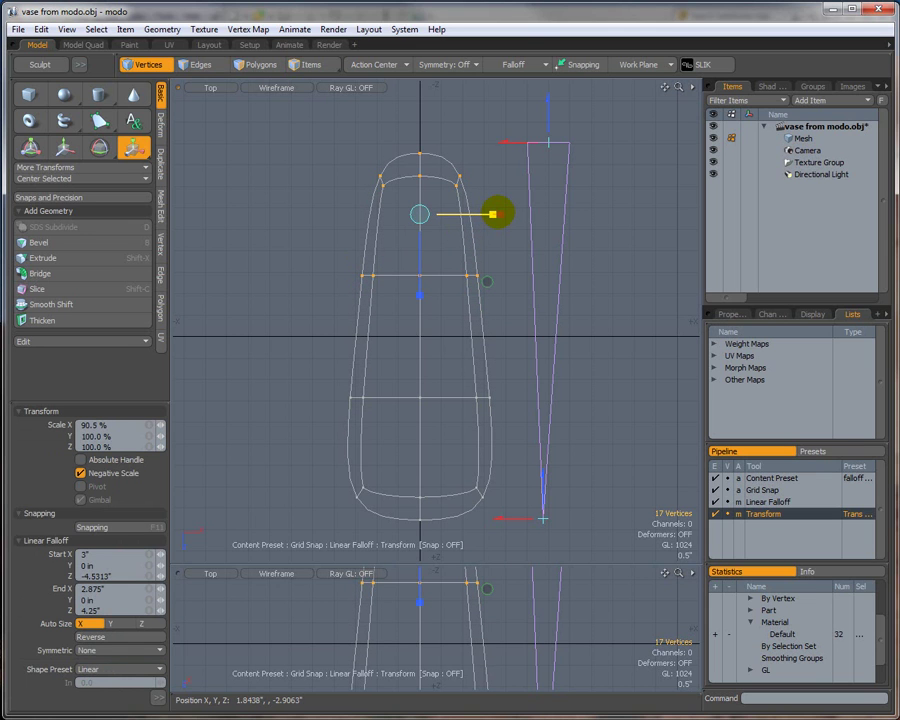
{"action": "left_click", "coordinate": [321, 241]}
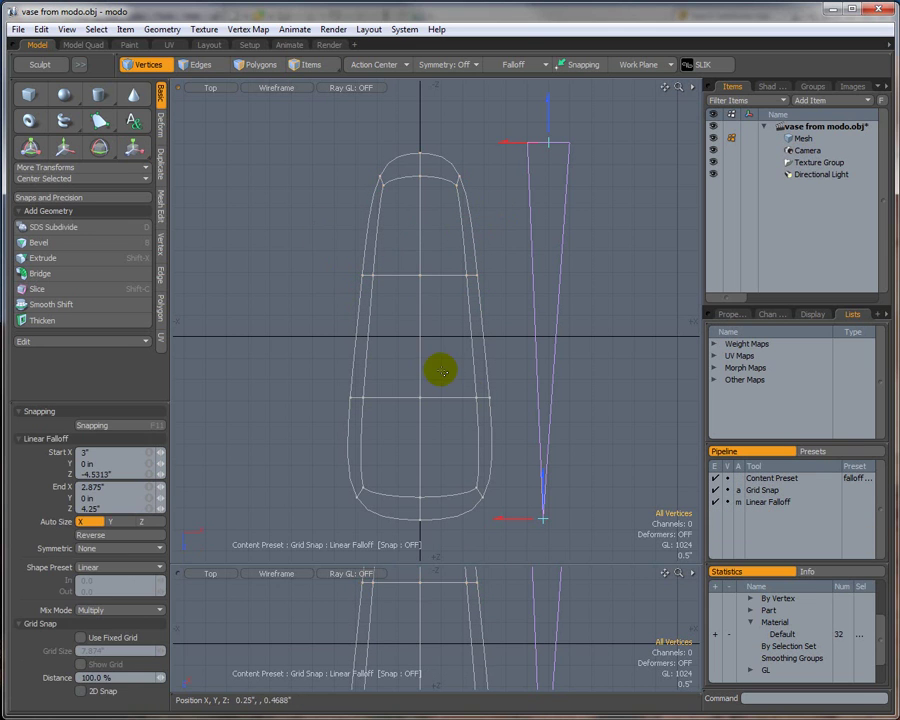
Remove the falloff and scale the eight vertices of the +Z side cross-section row slightly narrower in X.
{"action": "left_click", "coordinate": [536, 65]}
{"action": "left_click", "coordinate": [536, 65]}
{"action": "left_click", "coordinate": [418, 416]}
{"action": "right_click_drag", "start_coordinate": [526, 376], "coordinate": [508, 418]}
{"action": "key", "text": "r"}
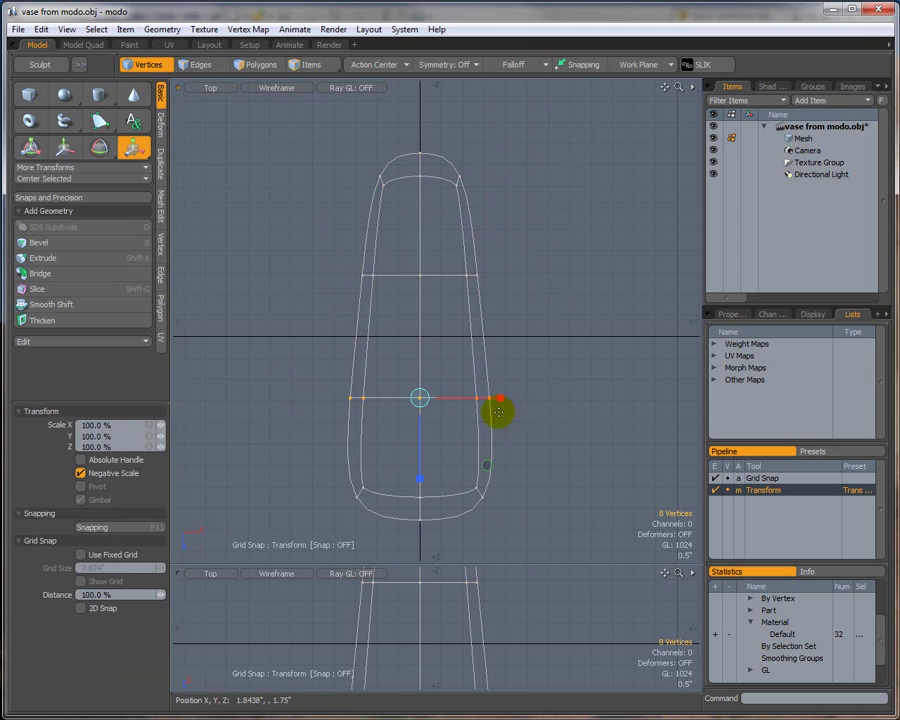
{"action": "left_click_drag", "start_coordinate": [500, 398], "coordinate": [497, 398]}
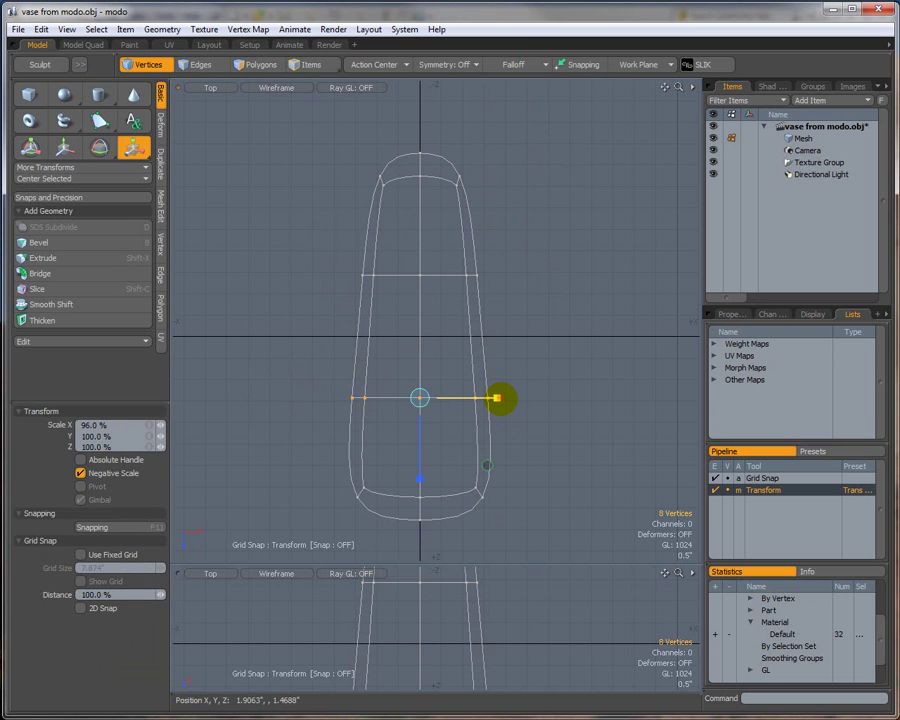
{"action": "key", "text": "space"}
{"action": "left_click", "coordinate": [526, 416]}
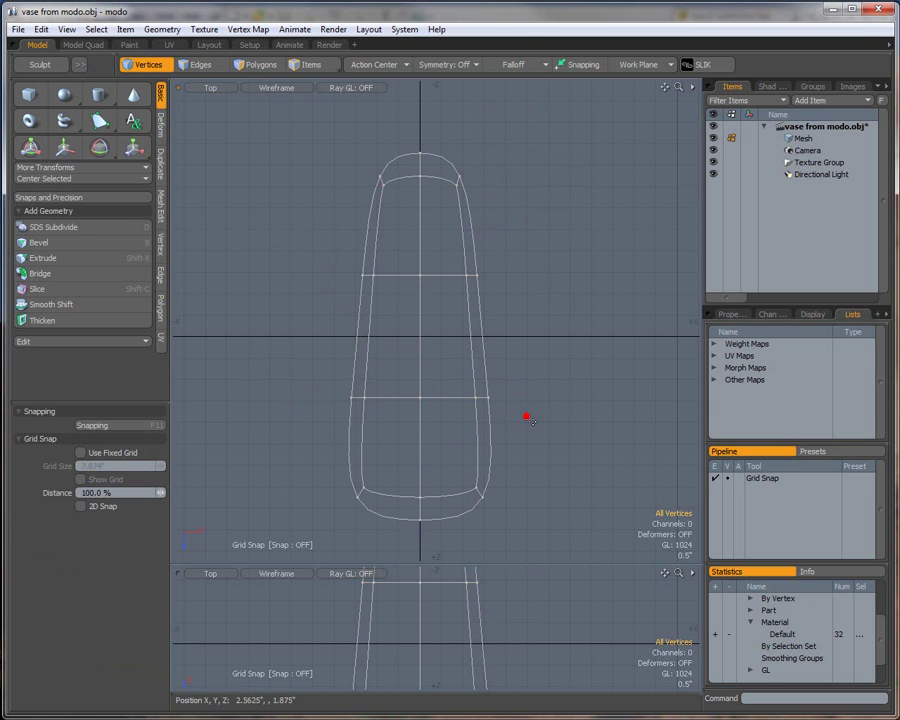
Examine the tapered body in the Perspective view with Advanced OpenGL shading, tilted to show its upper face.
{"action": "left_click", "coordinate": [196, 88]}
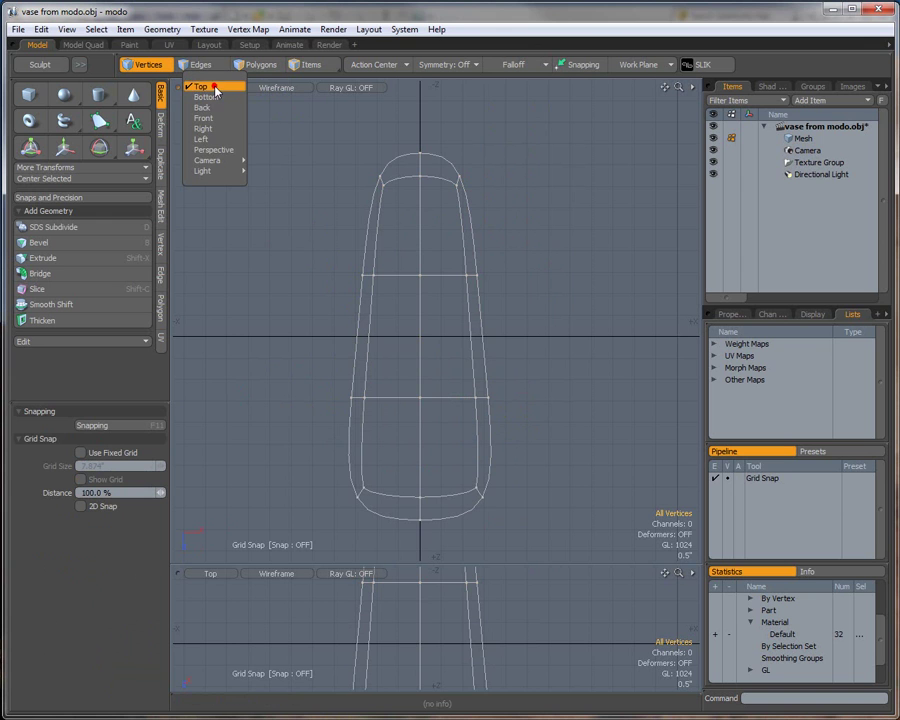
{"action": "left_click", "coordinate": [226, 152]}
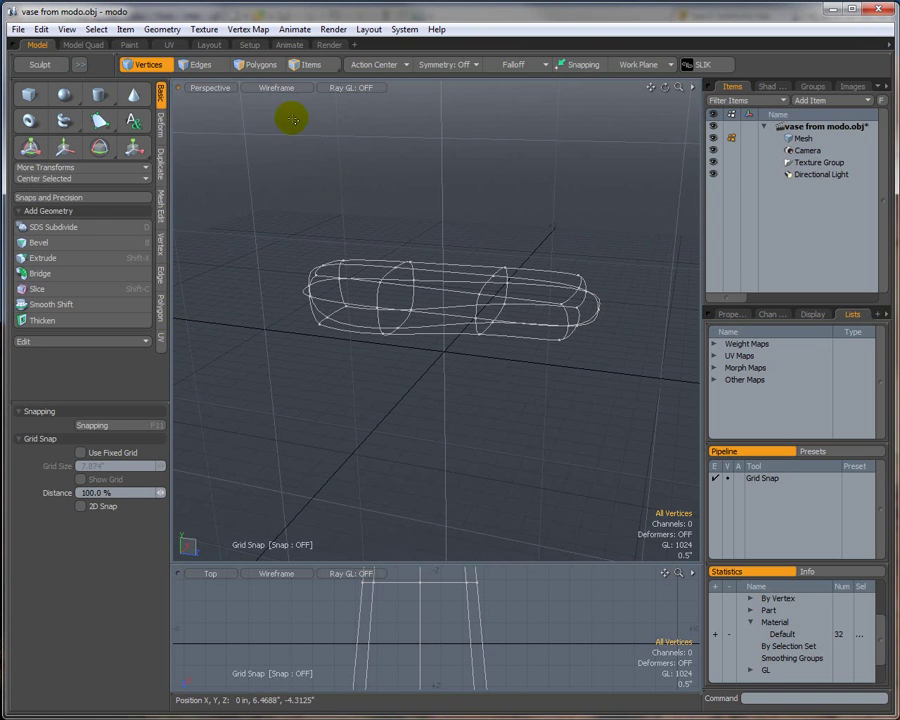
{"action": "left_click", "coordinate": [277, 89]}
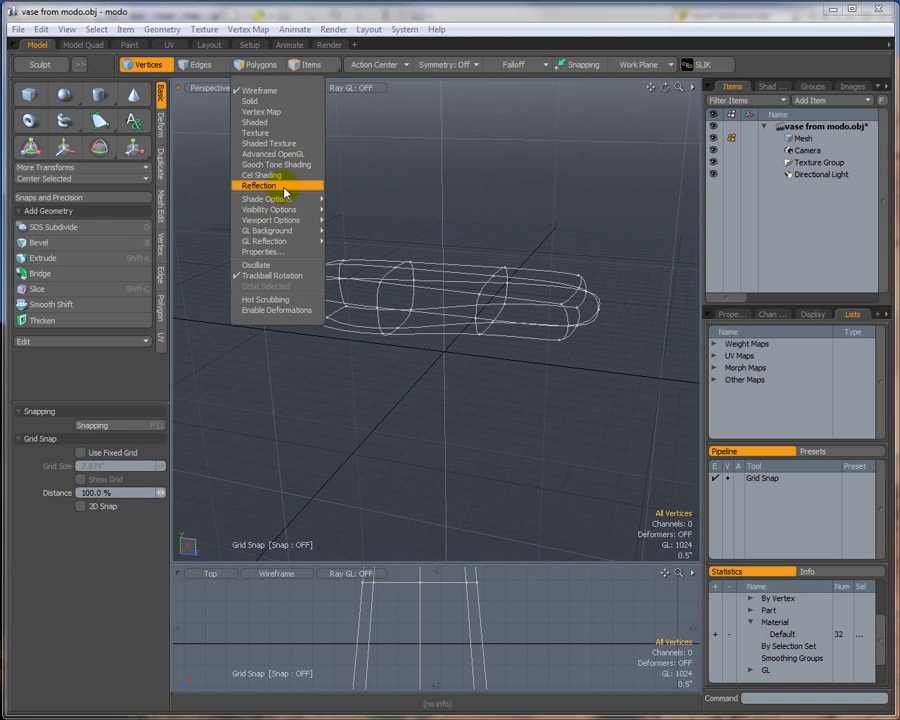
{"action": "left_click", "coordinate": [279, 154]}
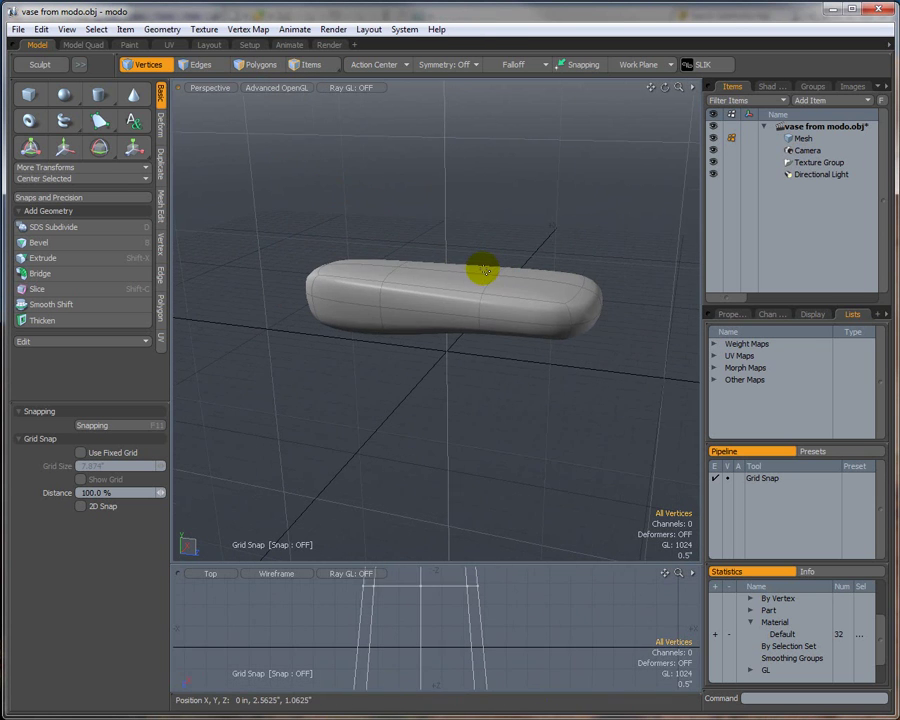
{"action": "scroll", "coordinate": [481, 272], "scroll_direction": "up", "scroll_amount": 4}
{"action": "mouse_move", "coordinate": [468, 235]}
{"action": "left_mouse_down", "text": "alt"}
{"action": "mouse_move", "coordinate": [408, 305]}
{"action": "mouse_move", "coordinate": [476, 203]}
{"action": "mouse_move", "coordinate": [447, 188]}
{"action": "mouse_move", "coordinate": [460, 259]}
{"action": "mouse_move", "coordinate": [502, 221]}
{"action": "mouse_move", "coordinate": [478, 269]}
{"action": "mouse_move", "coordinate": [487, 226]}
{"action": "mouse_move", "coordinate": [486, 291]}
{"action": "mouse_move", "coordinate": [524, 209]}
{"action": "mouse_move", "coordinate": [490, 257]}
{"action": "mouse_move", "coordinate": [521, 354]}
{"action": "mouse_move", "coordinate": [364, 332]}
{"action": "mouse_move", "coordinate": [279, 297]}
{"action": "mouse_move", "coordinate": [408, 327]}
{"action": "mouse_move", "coordinate": [540, 317]}
{"action": "mouse_move", "coordinate": [589, 338]}
{"action": "mouse_move", "coordinate": [467, 259]}
{"action": "left_mouse_up", "text": "alt"}
{"action": "left_click_drag", "start_coordinate": [494, 309], "coordinate": [377, 283], "text": "alt"}
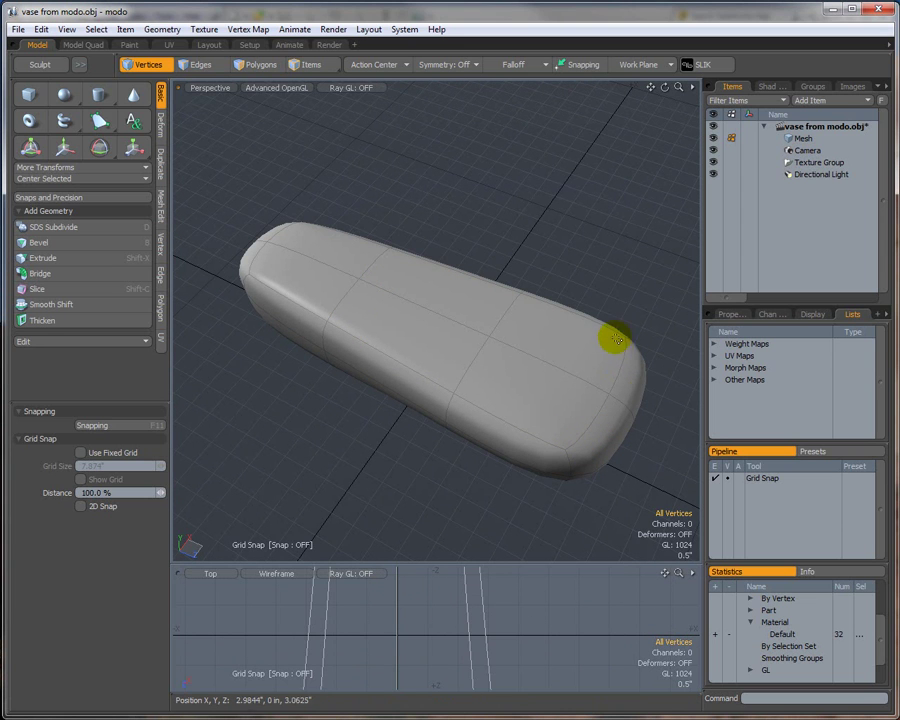
In edge selection mode, select the upper face's outline edges around the wide +Z end and along one long side.
{"action": "left_click", "coordinate": [199, 64]}
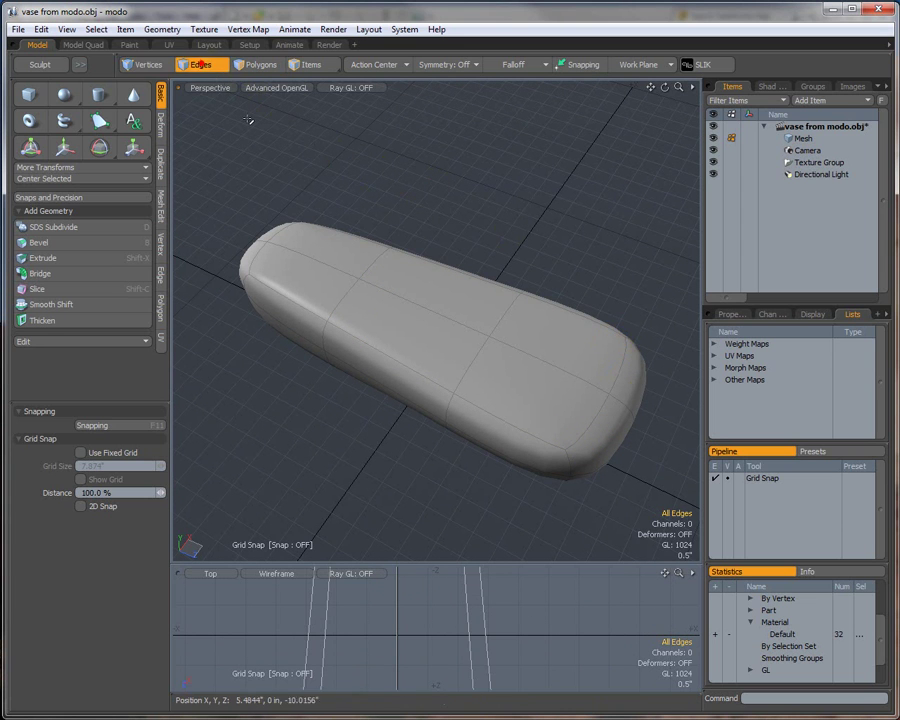
{"action": "left_click_drag", "start_coordinate": [374, 246], "coordinate": [398, 252]}
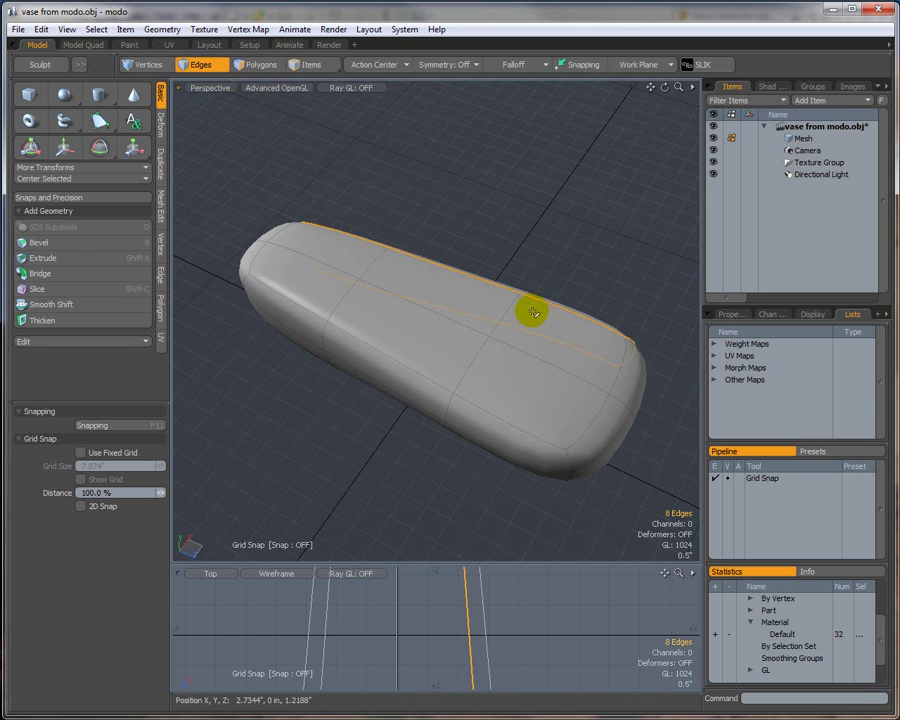
{"action": "left_click", "coordinate": [510, 262]}
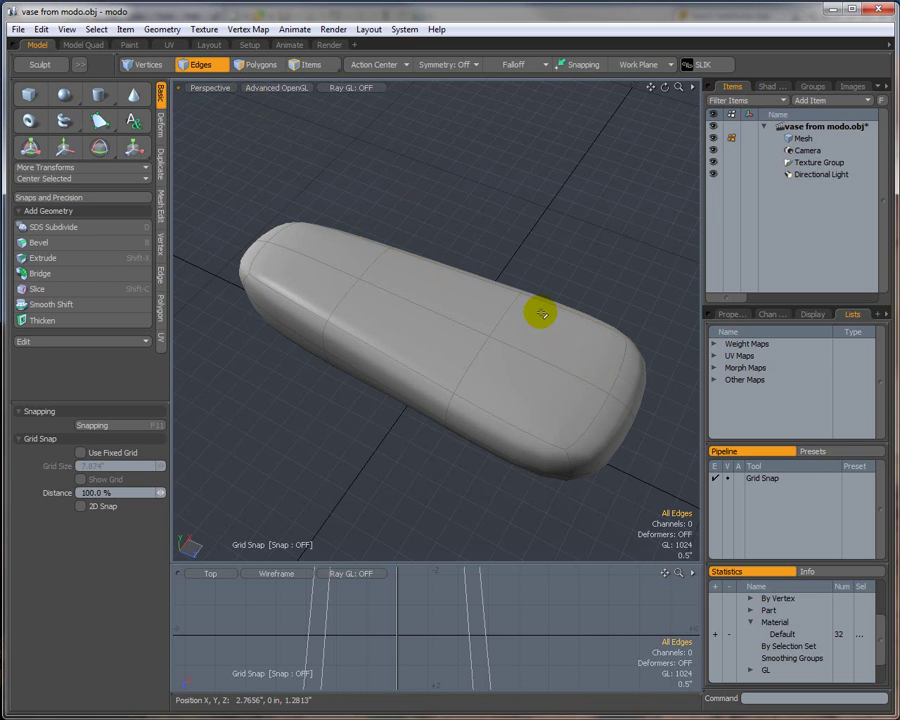
{"action": "left_click", "coordinate": [557, 305]}
{"action": "left_click", "coordinate": [621, 362]}
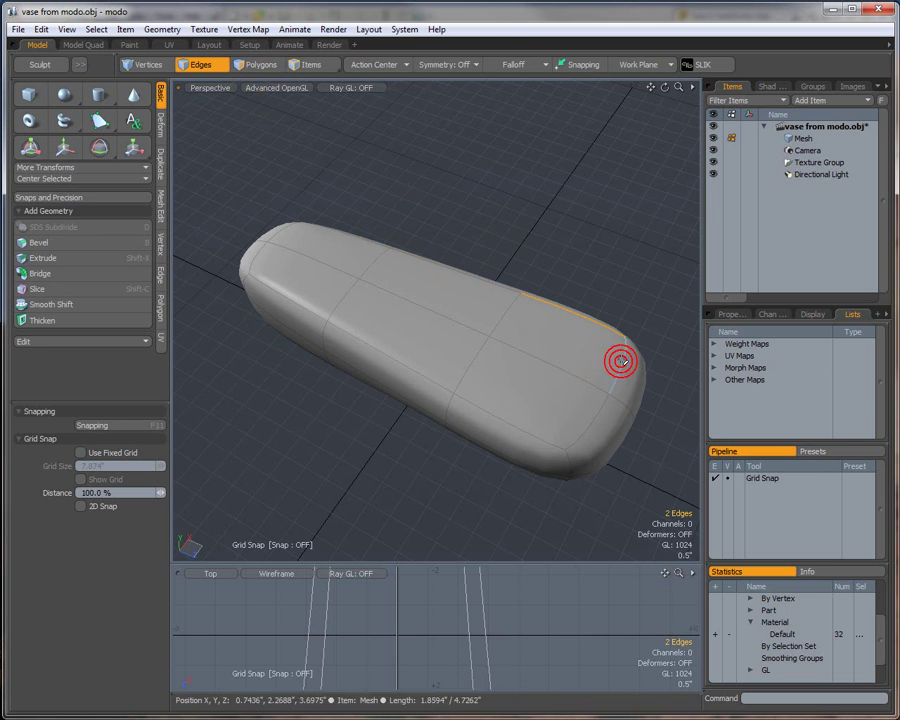
{"action": "left_click", "coordinate": [619, 360]}
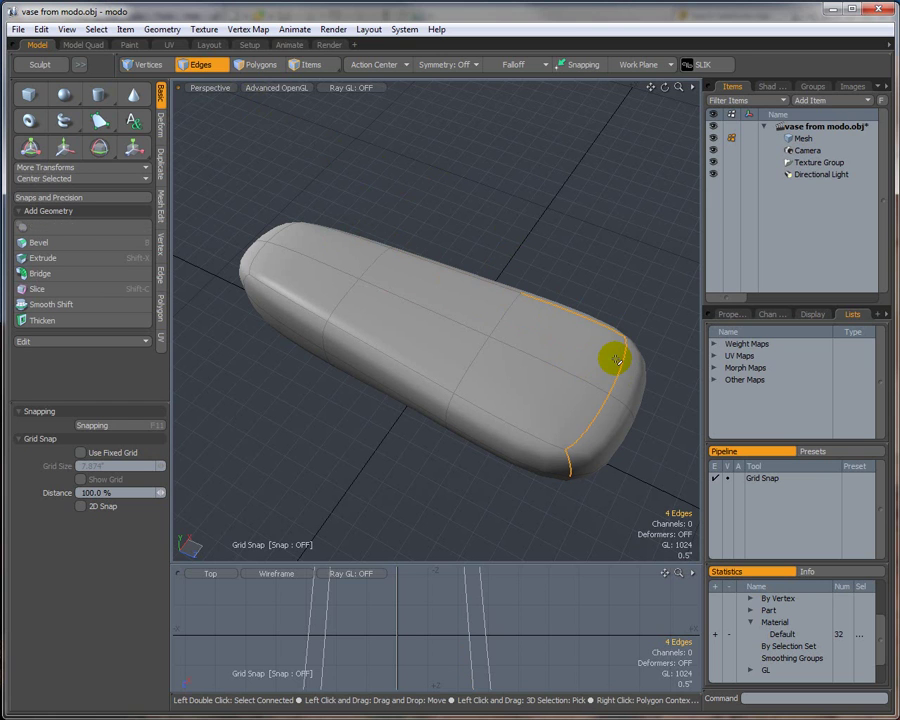
{"action": "left_click", "coordinate": [515, 428]}
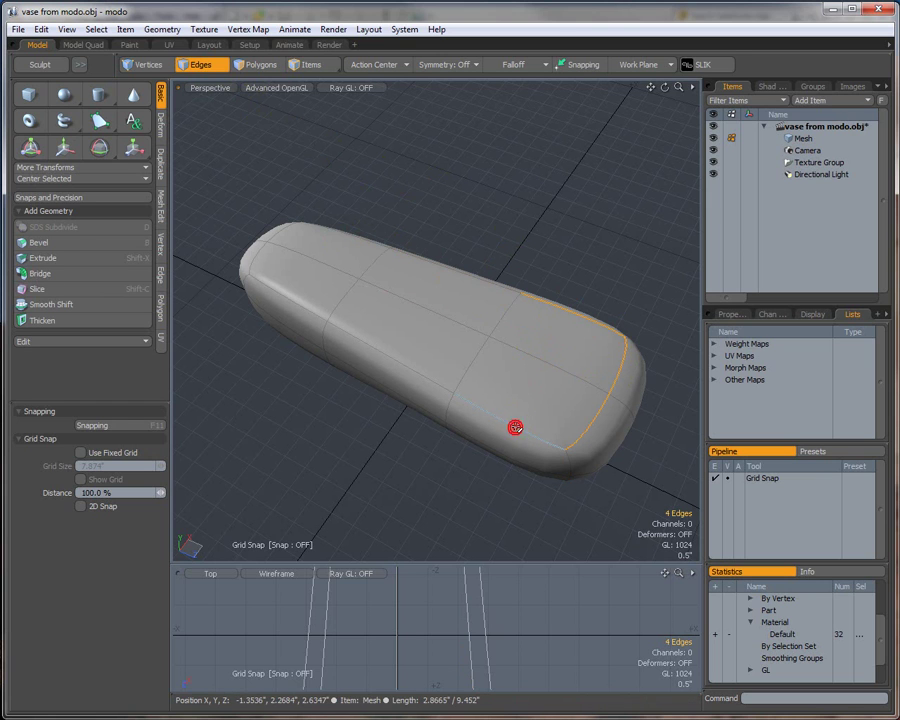
{"action": "left_click", "coordinate": [515, 428]}
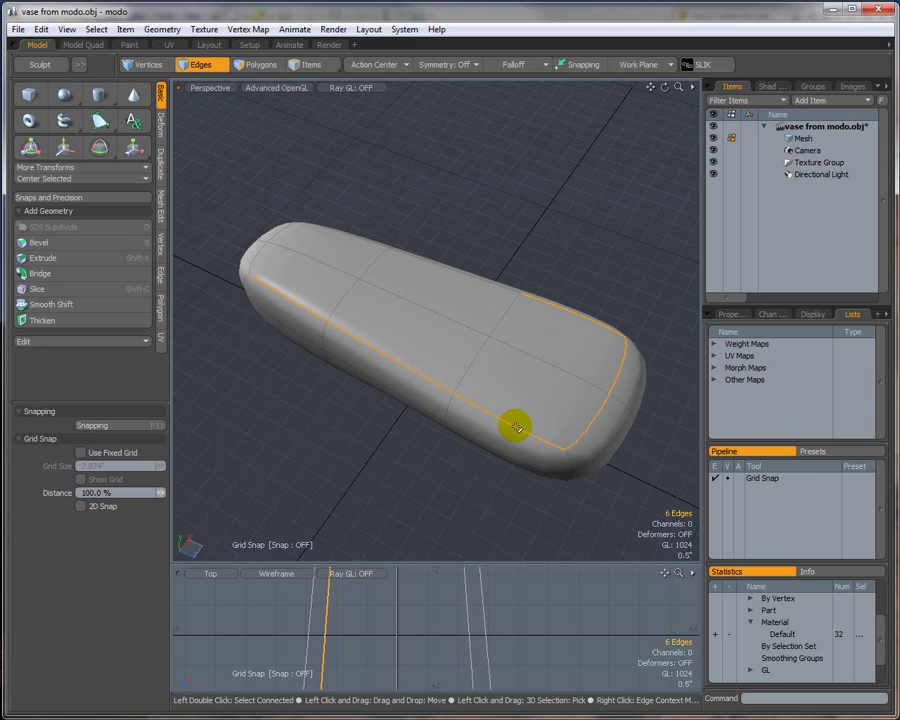
Add the narrow -Z end and the remaining far-side edges to complete the ten-edge loop around the upper face.
{"action": "left_click", "coordinate": [261, 258], "text": "ctrl"}
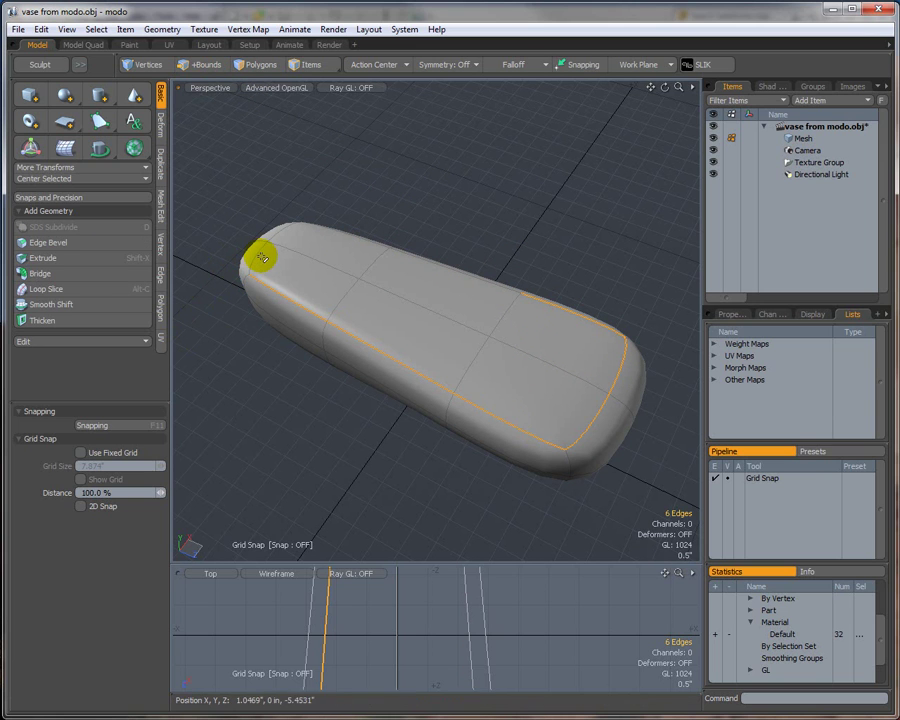
{"action": "left_click", "coordinate": [260, 254], "text": "shift"}
{"action": "left_click", "coordinate": [276, 236], "text": "shift"}
{"action": "left_click", "coordinate": [349, 236], "text": "shift"}
{"action": "left_click", "coordinate": [405, 254], "text": "shift"}
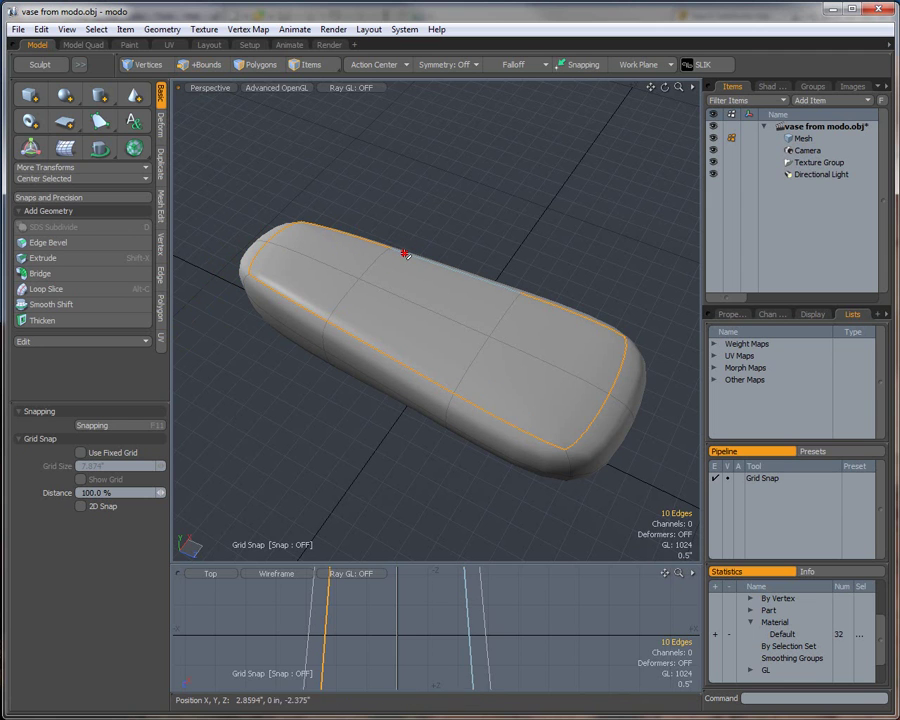
Crease the selected edge loop with the Edge Weight Tool at a weight of 647% and inspect the body's side.
{"action": "left_click", "coordinate": [264, 29]}
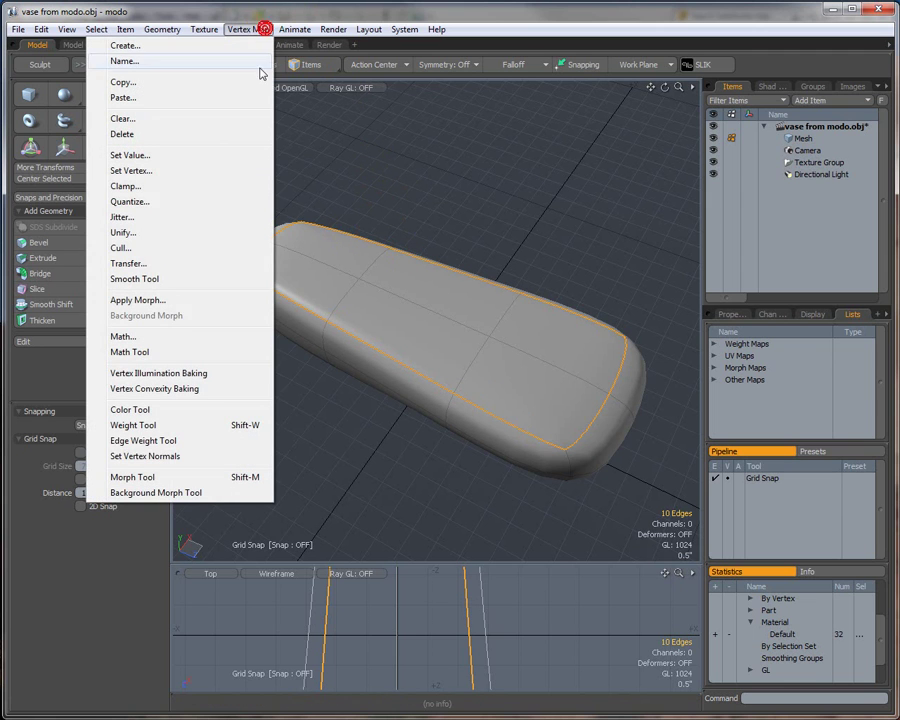
{"action": "left_click", "coordinate": [141, 441]}
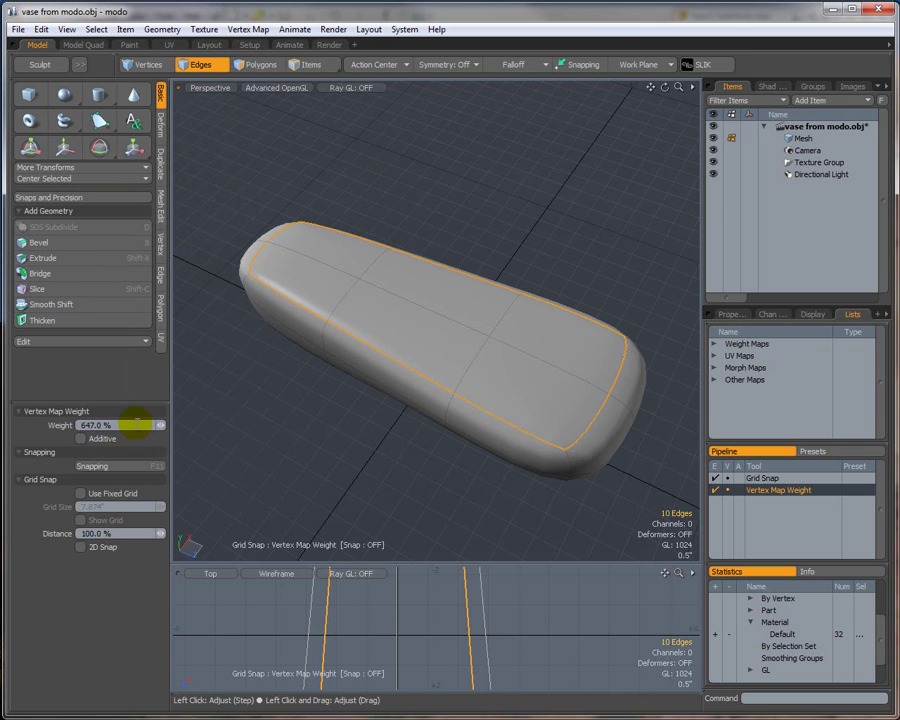
{"action": "left_click", "coordinate": [290, 304]}
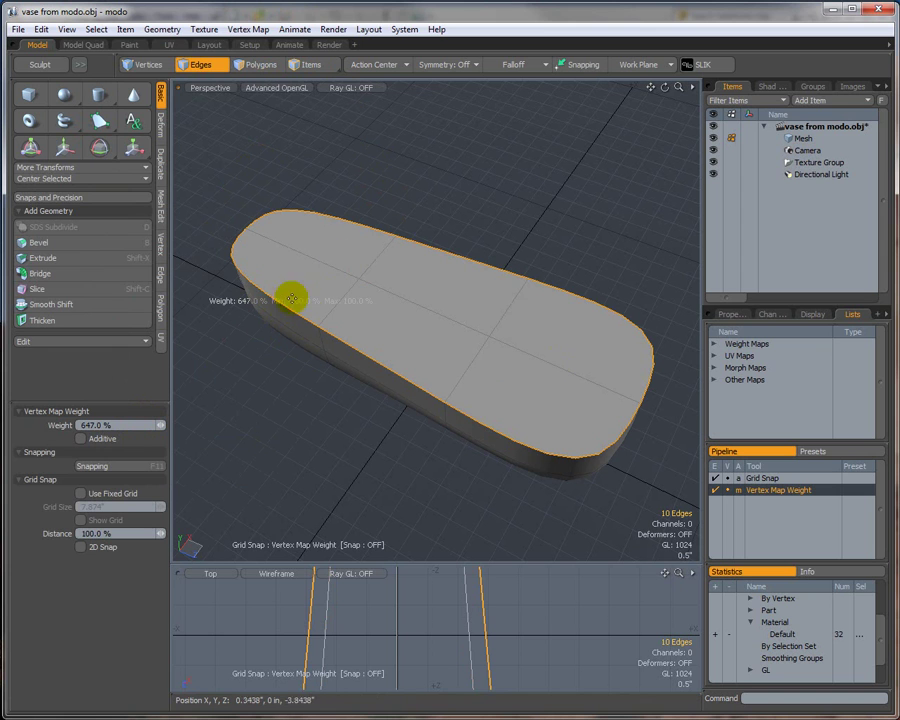
{"action": "key", "text": "space"}
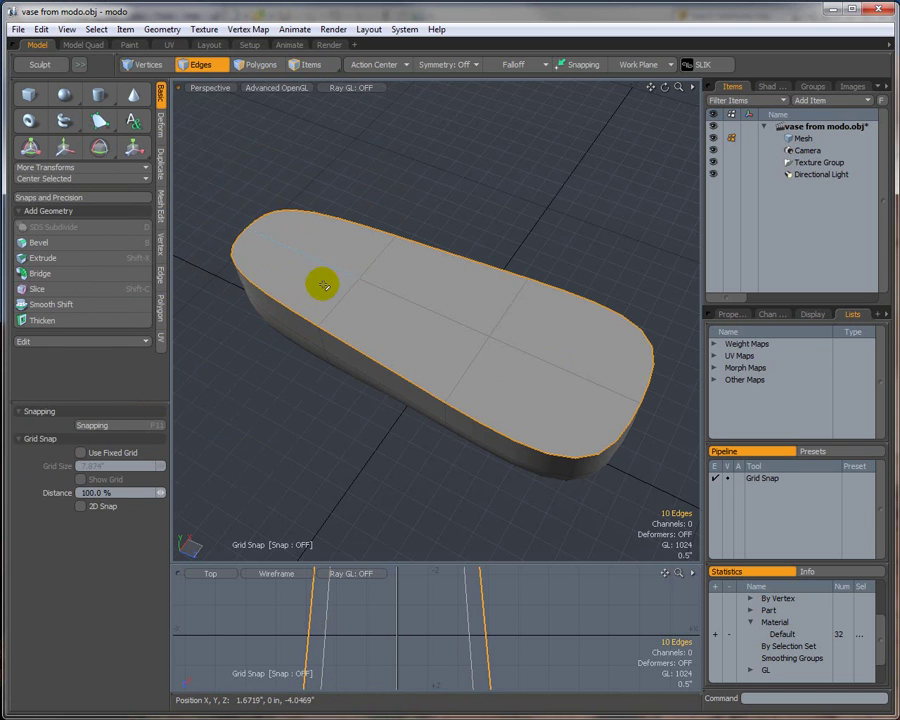
{"action": "left_click_drag", "start_coordinate": [356, 407], "coordinate": [372, 237], "text": "alt"}
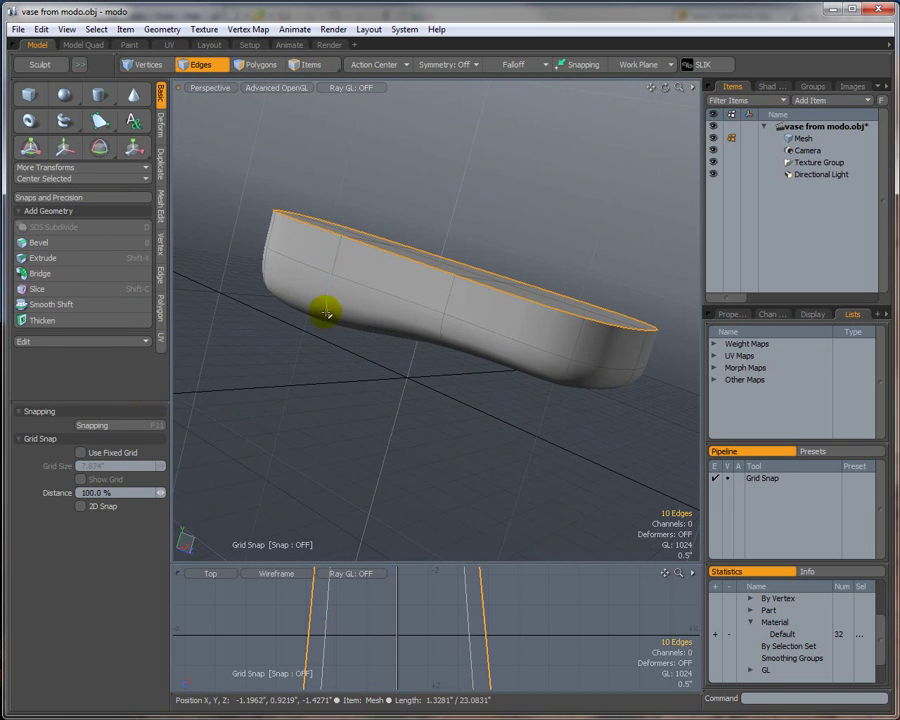
Clear the edge selection and select the six polygons of the flat upper face in the Right view in Wireframe.
{"action": "left_click", "coordinate": [207, 89]}
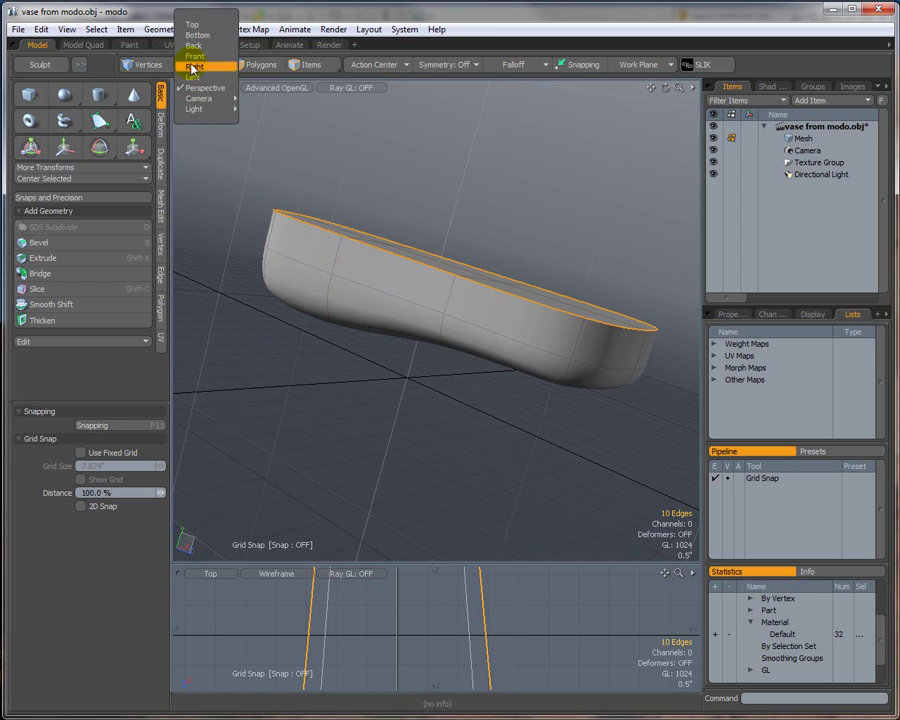
{"action": "left_click", "coordinate": [197, 71]}
{"action": "scroll", "coordinate": [381, 182], "scroll_direction": "up", "scroll_amount": 1}
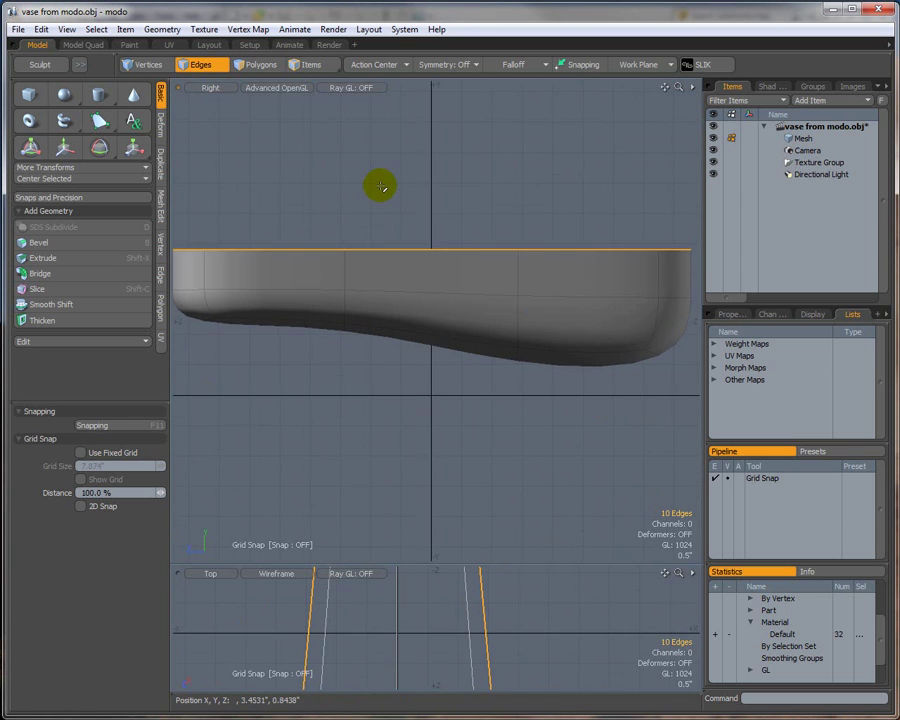
{"action": "scroll", "coordinate": [382, 182], "scroll_direction": "down", "scroll_amount": 2}
{"action": "left_click", "coordinate": [395, 192]}
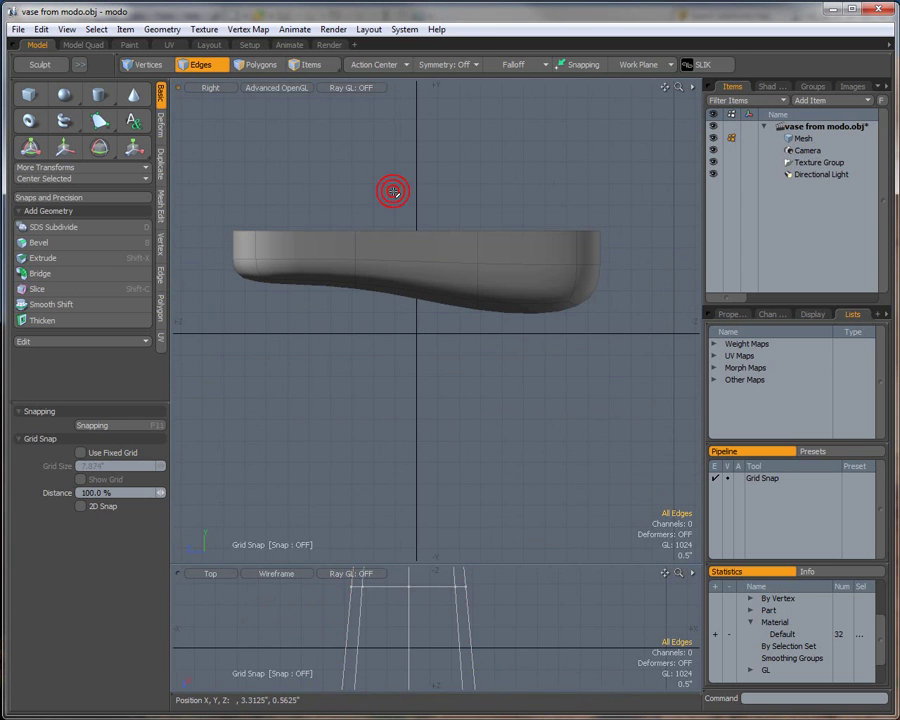
{"action": "left_click", "coordinate": [284, 90]}
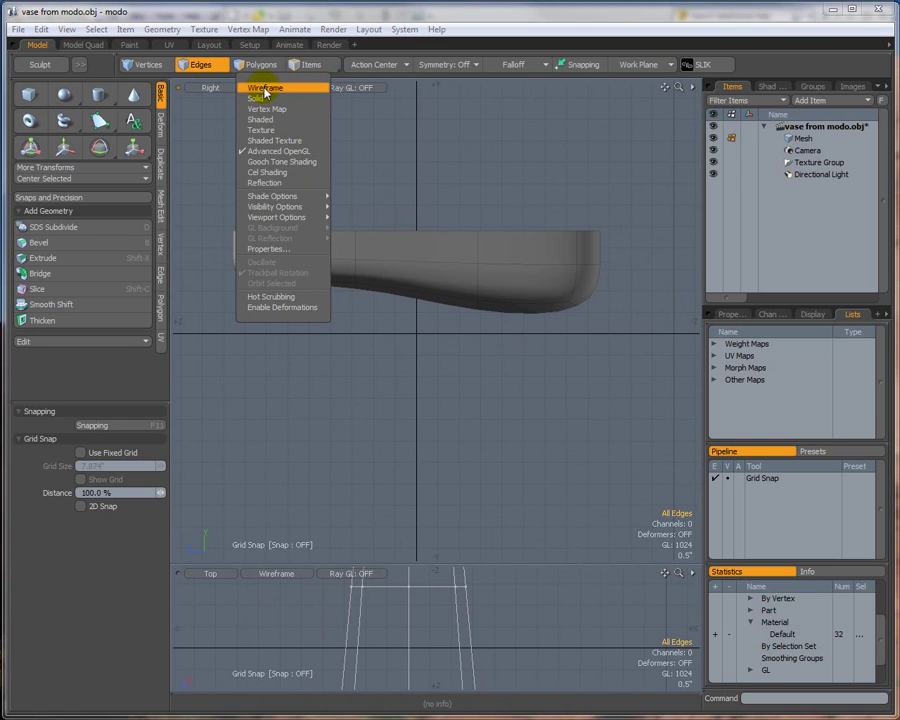
{"action": "left_click", "coordinate": [265, 88]}
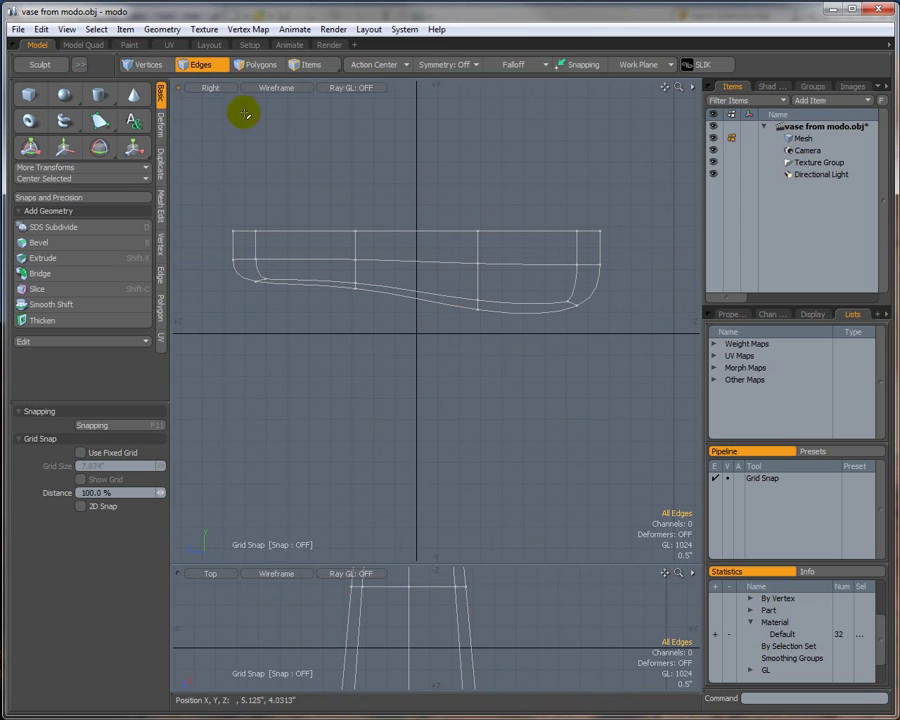
{"action": "left_click", "coordinate": [248, 64]}
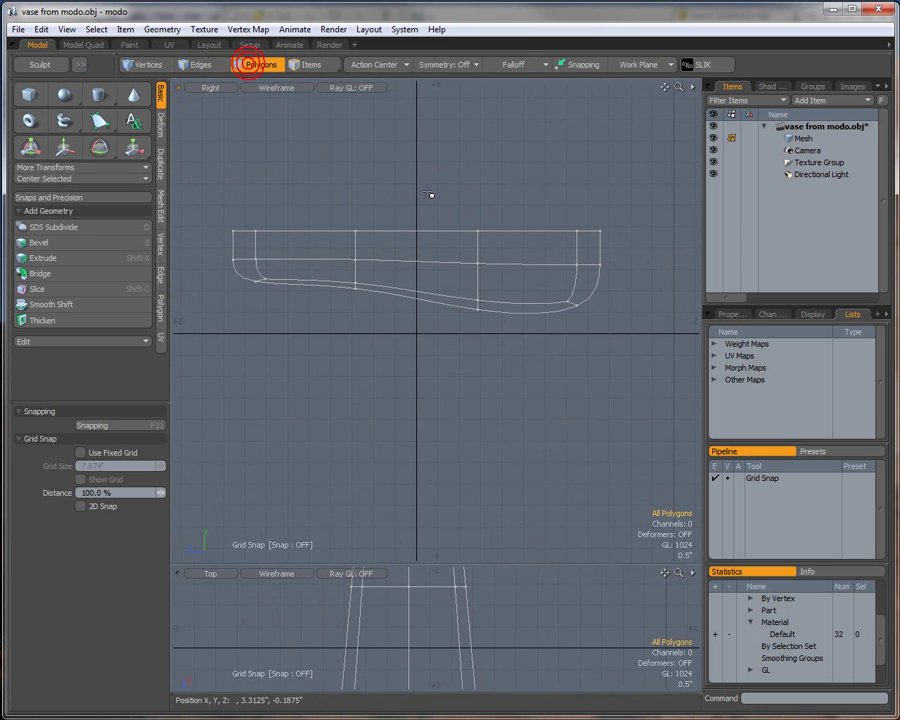
{"action": "mouse_move", "coordinate": [426, 190]}
{"action": "right_mouse_down"}
{"action": "mouse_move", "coordinate": [380, 253]}
{"action": "mouse_move", "coordinate": [579, 251]}
{"action": "mouse_move", "coordinate": [520, 192]}
{"action": "right_mouse_up"}
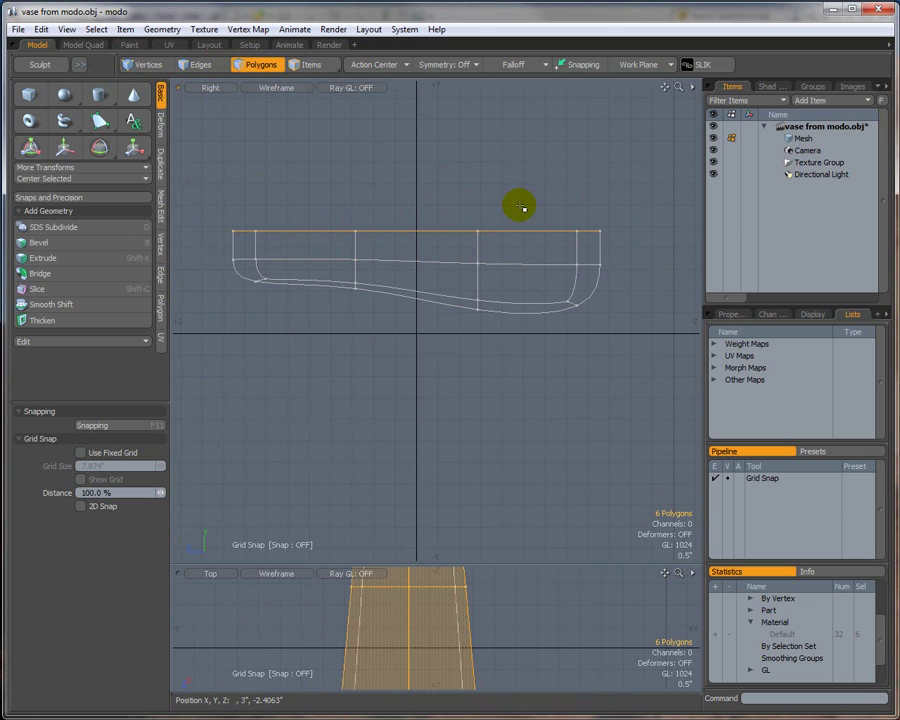
Move the six upper polygons by -0.2813" in Y and rotate them 3° about X, finishing with the selection cleared.
{"action": "key", "text": "t"}
{"action": "key", "text": "space"}
{"action": "key", "text": "w"}
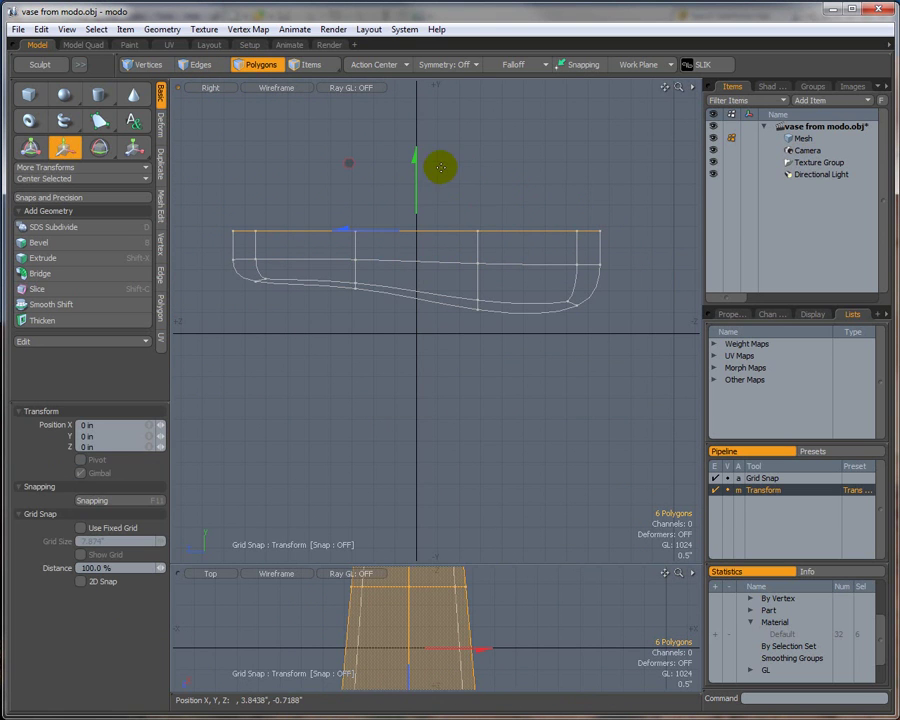
{"action": "left_click_drag", "start_coordinate": [416, 155], "coordinate": [416, 167]}
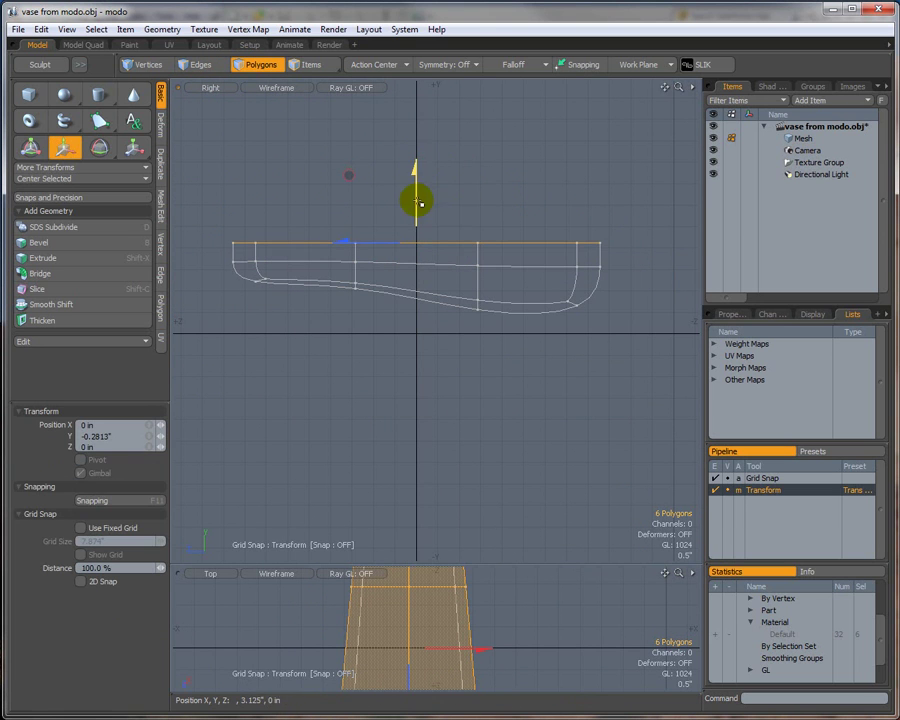
{"action": "key", "text": "r"}
{"action": "key", "text": "e"}
{"action": "left_click_drag", "start_coordinate": [466, 180], "coordinate": [466, 179]}
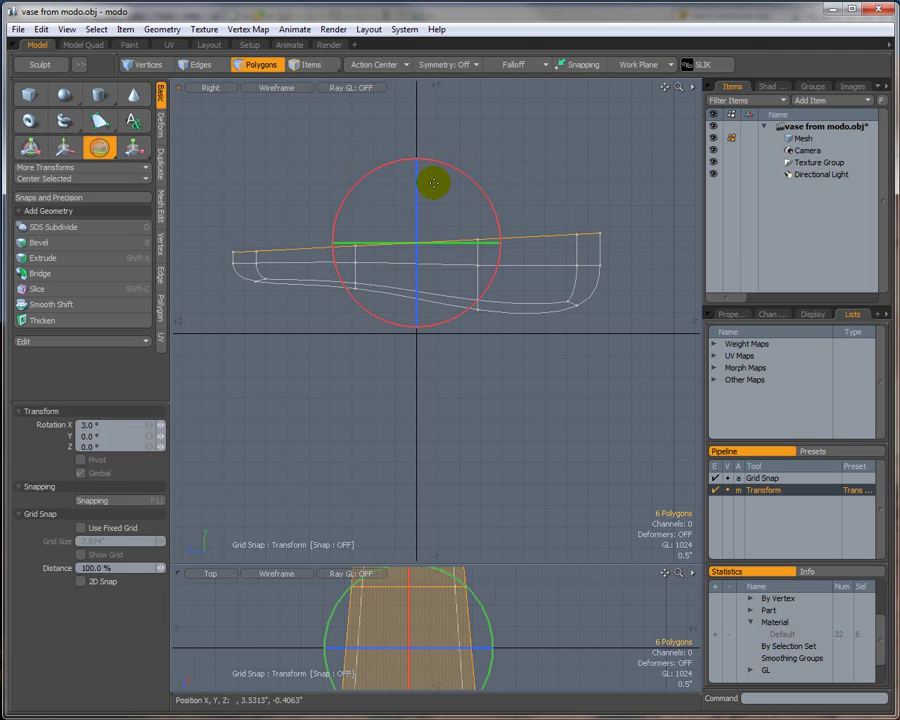
{"action": "key", "text": "space"}
{"action": "left_click", "coordinate": [327, 197]}
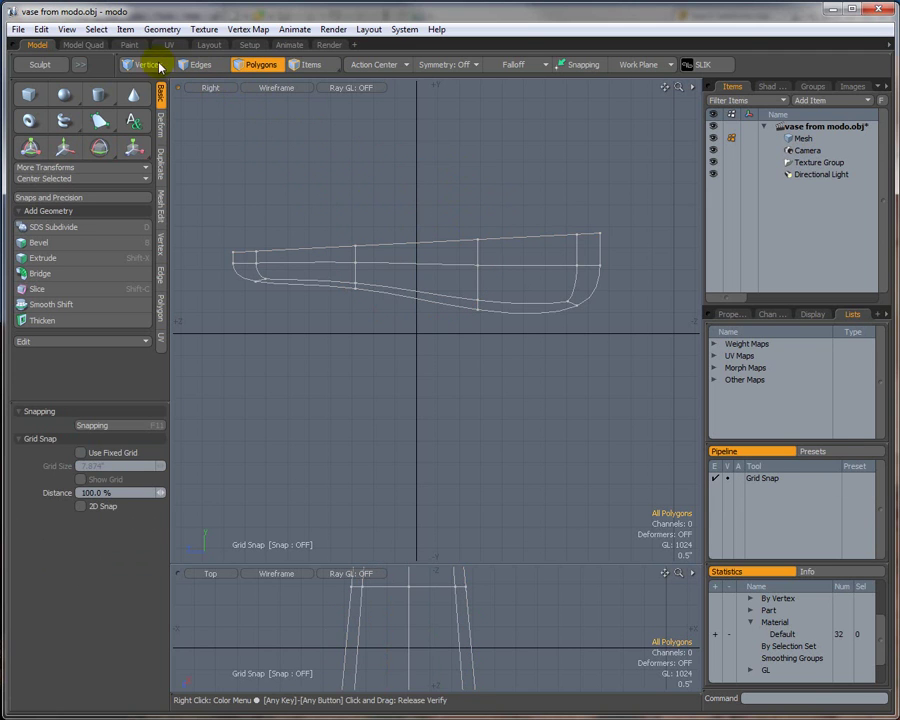
Inspect the sloped, sharp-edged upper face with Advanced OpenGL shading in the Right and Perspective views.
{"action": "left_click", "coordinate": [276, 88]}
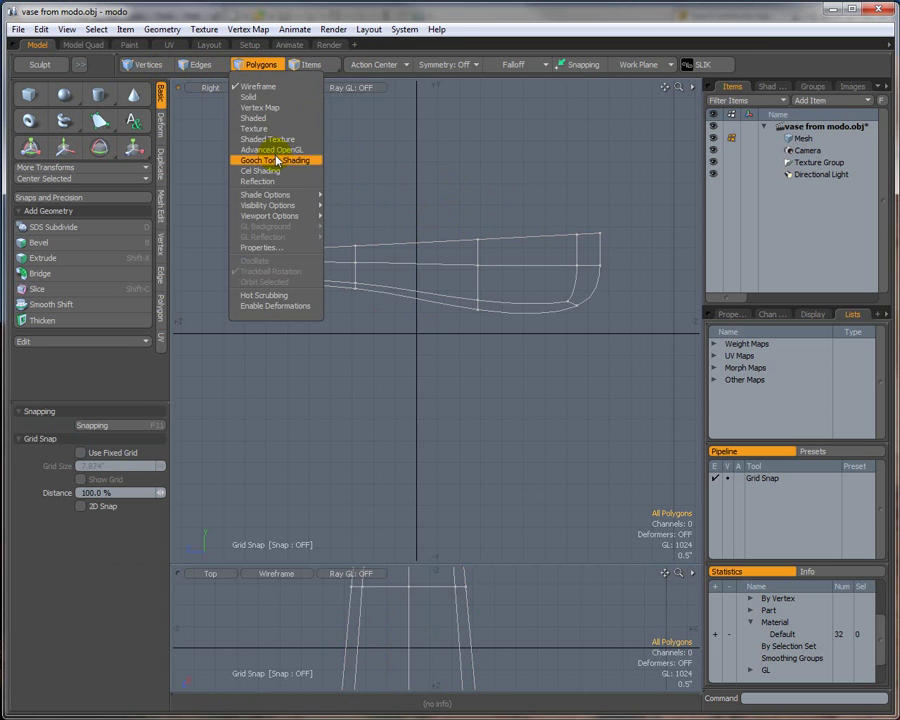
{"action": "left_click", "coordinate": [274, 151]}
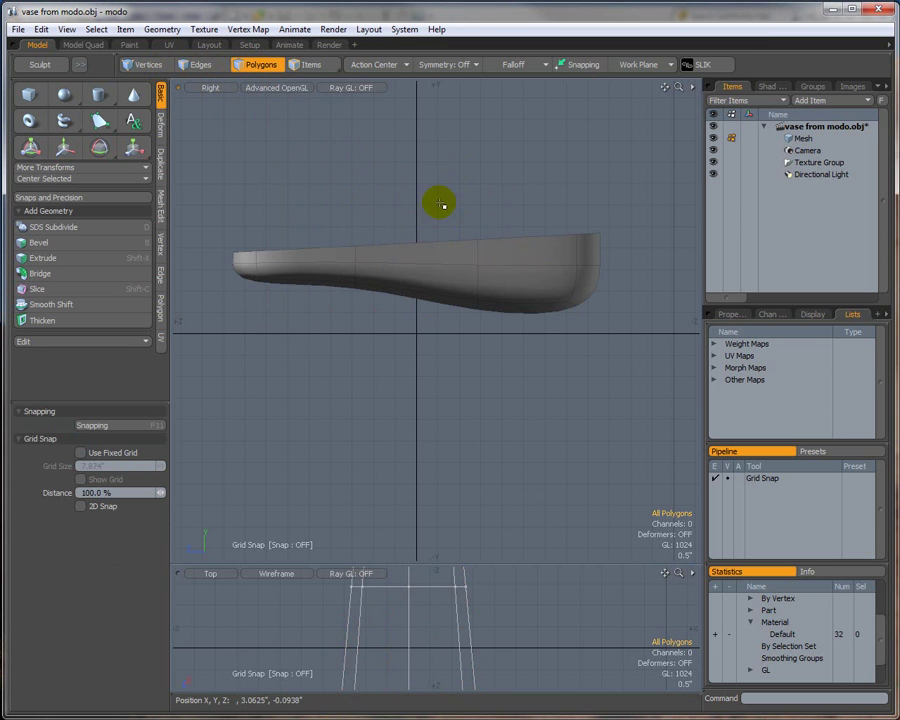
{"action": "left_click", "coordinate": [212, 88]}
{"action": "left_click", "coordinate": [222, 110]}
{"action": "left_click_drag", "start_coordinate": [352, 184], "coordinate": [404, 315], "text": "alt"}
{"action": "scroll", "coordinate": [430, 316], "scroll_direction": "down", "scroll_amount": 5}
{"action": "scroll", "coordinate": [427, 314], "scroll_direction": "up", "scroll_amount": 7}
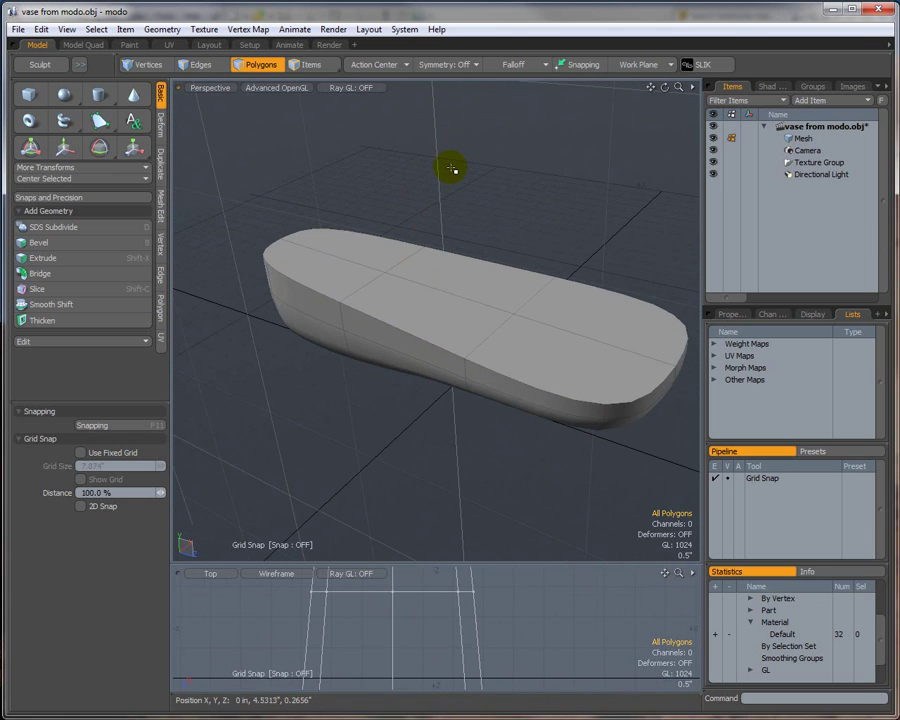
Undo the upper face's rotation and move and the edge weighting, back to the selected ten-edge loop.
{"action": "key", "text": "ctrl+z"}
{"action": "key", "text": "ctrl+z"}
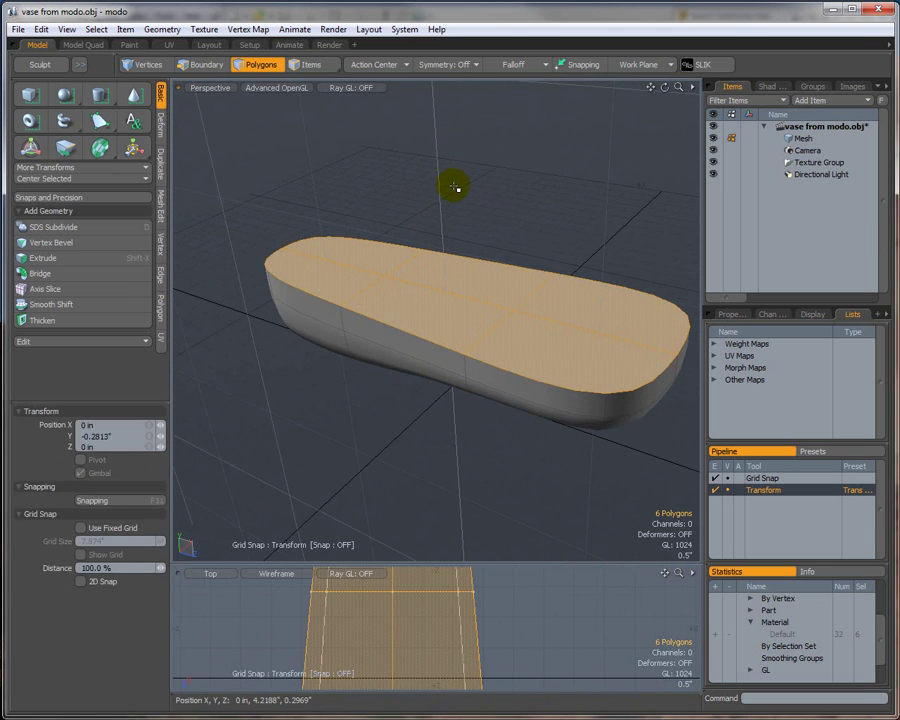
{"action": "key", "text": "q"}
{"action": "key", "text": "ctrl+z"}
{"action": "key", "text": "ctrl+z"}
{"action": "key", "text": "ctrl+z"}
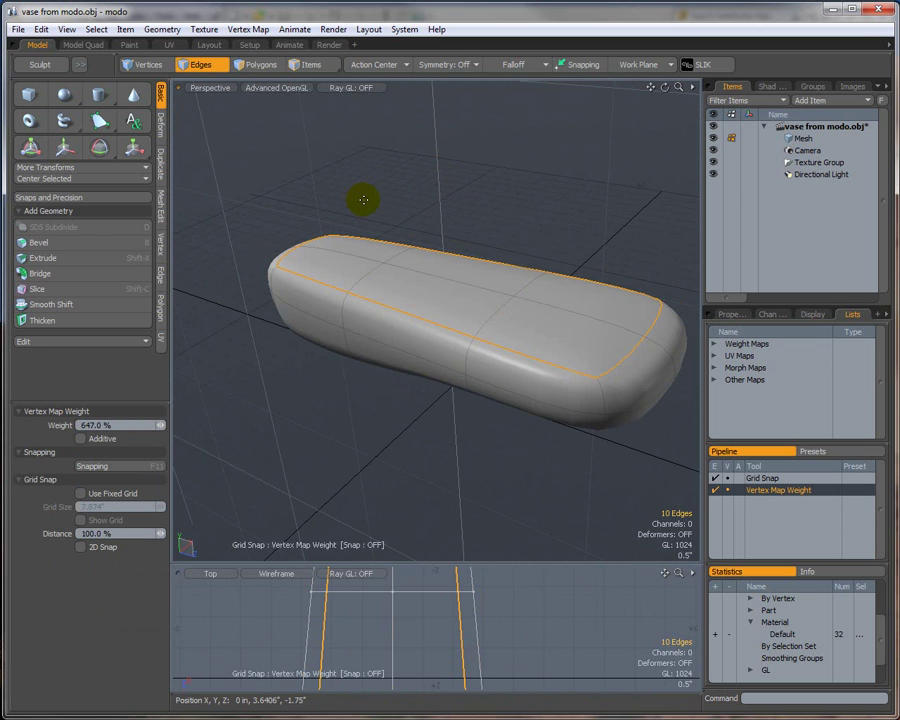
Undo the remaining edge weighting changes, leave the Vertex Map Weight tool and clear the ten-edge selection.
{"action": "left_click_drag", "start_coordinate": [363, 200], "coordinate": [370, 207]}
{"action": "key", "text": "ctrl+z"}
{"action": "key", "text": "ctrl+z"}
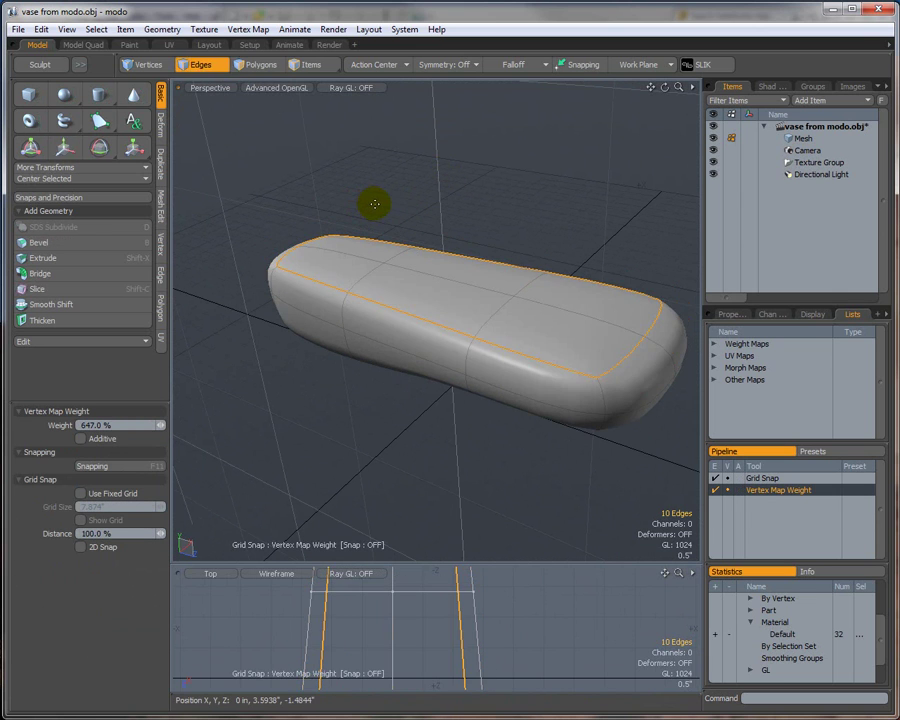
{"action": "key", "text": "ctrl+z"}
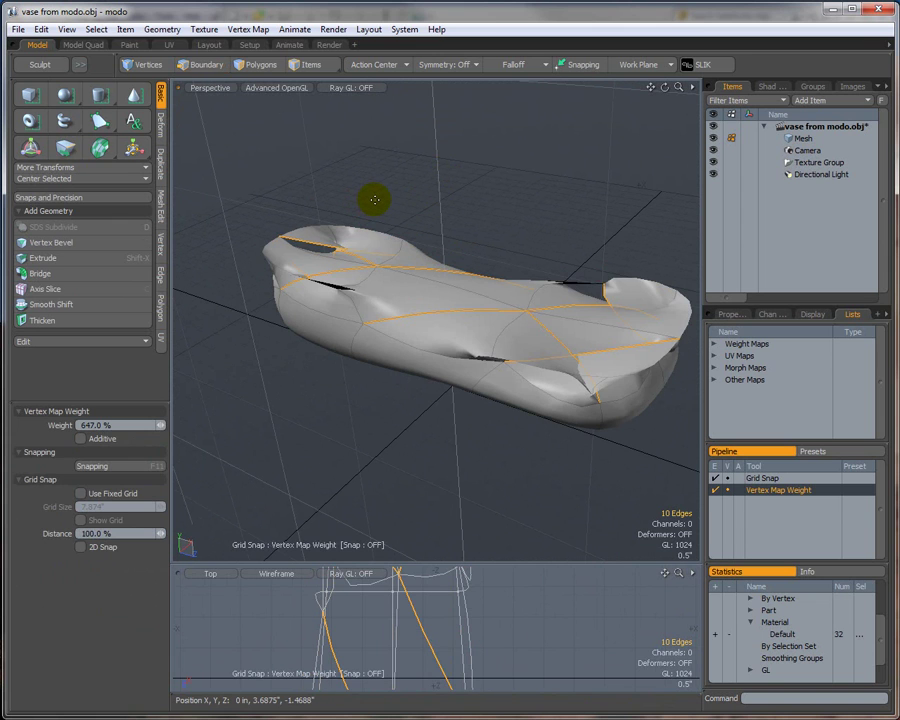
{"action": "key", "text": "ctrl+z"}
{"action": "key", "text": "space"}
{"action": "left_click", "coordinate": [379, 201]}
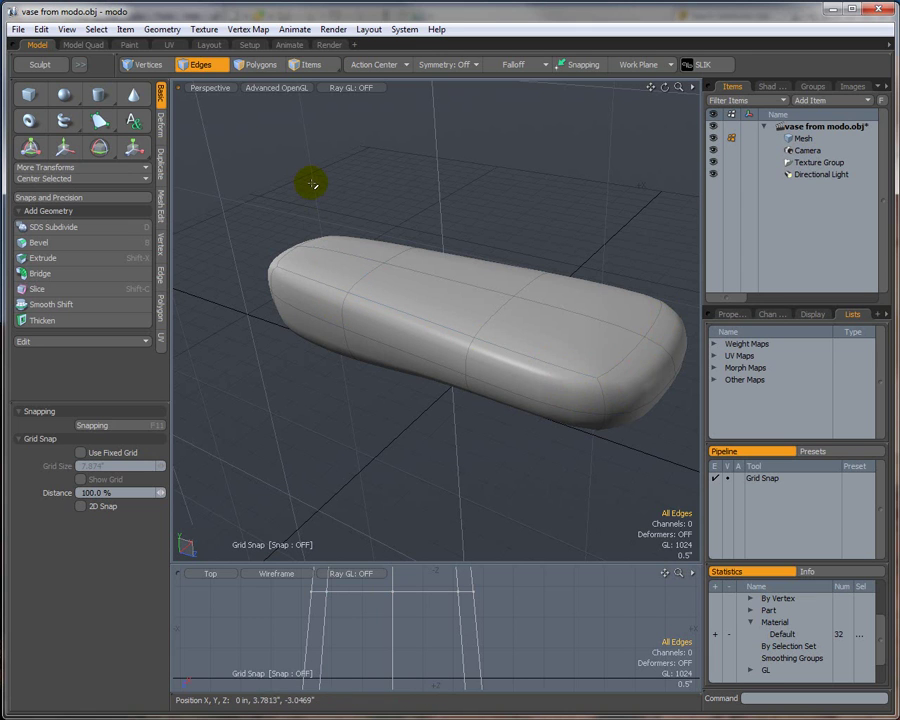
Select two adjacent long-side polygons in the upper row, loop-slice that polygon ring at 88%, and finish with nothing selected.
{"action": "left_click", "coordinate": [249, 65]}
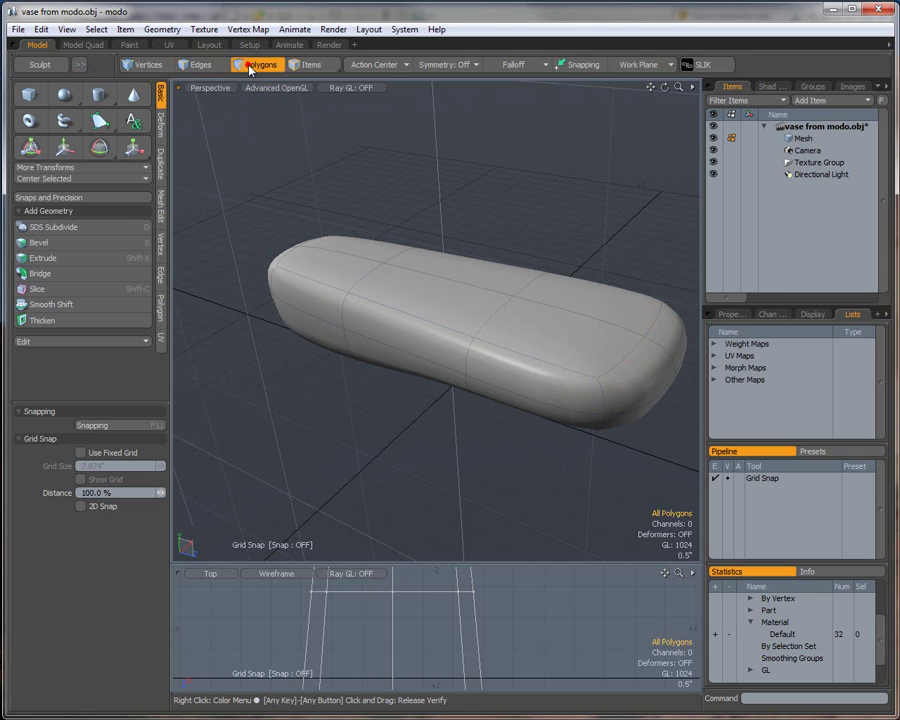
{"action": "left_click", "coordinate": [376, 320]}
{"action": "left_click", "coordinate": [481, 360], "text": "shift"}
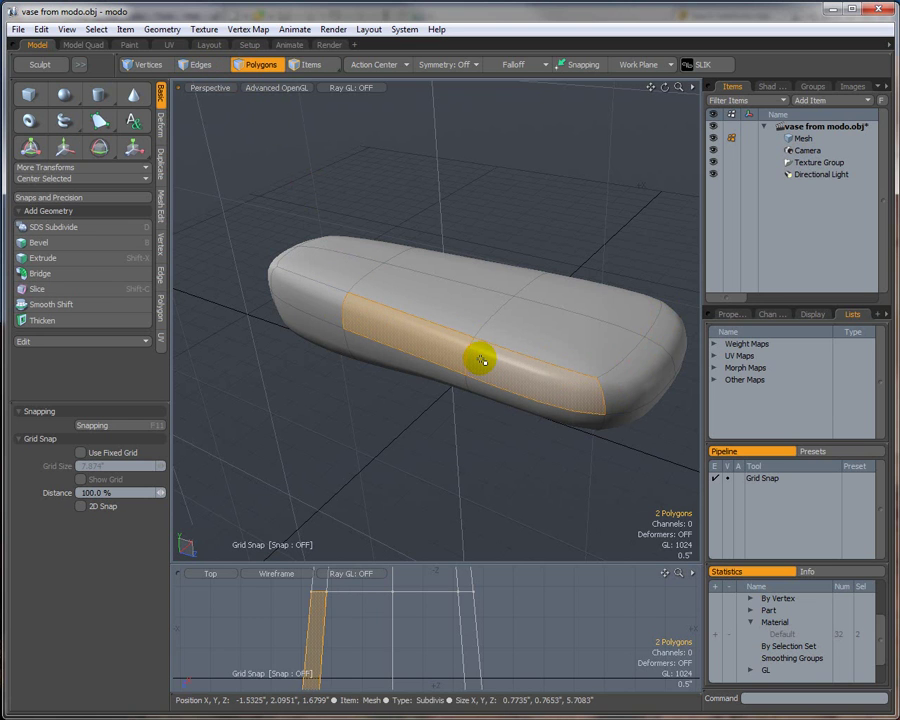
{"action": "left_click", "coordinate": [164, 205]}
{"action": "left_click", "coordinate": [49, 194]}
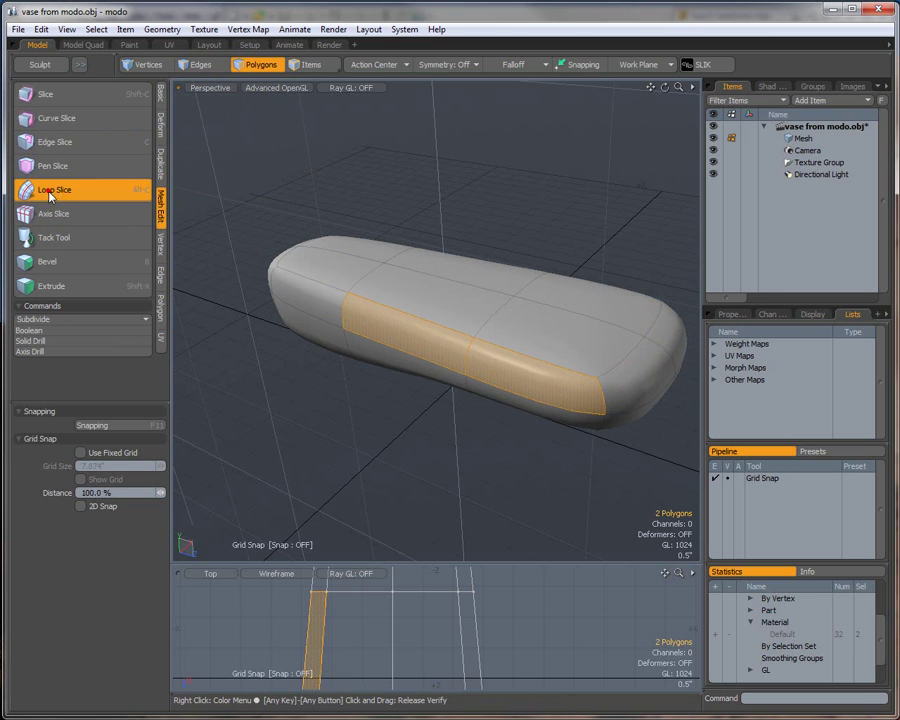
{"action": "left_click", "coordinate": [372, 302]}
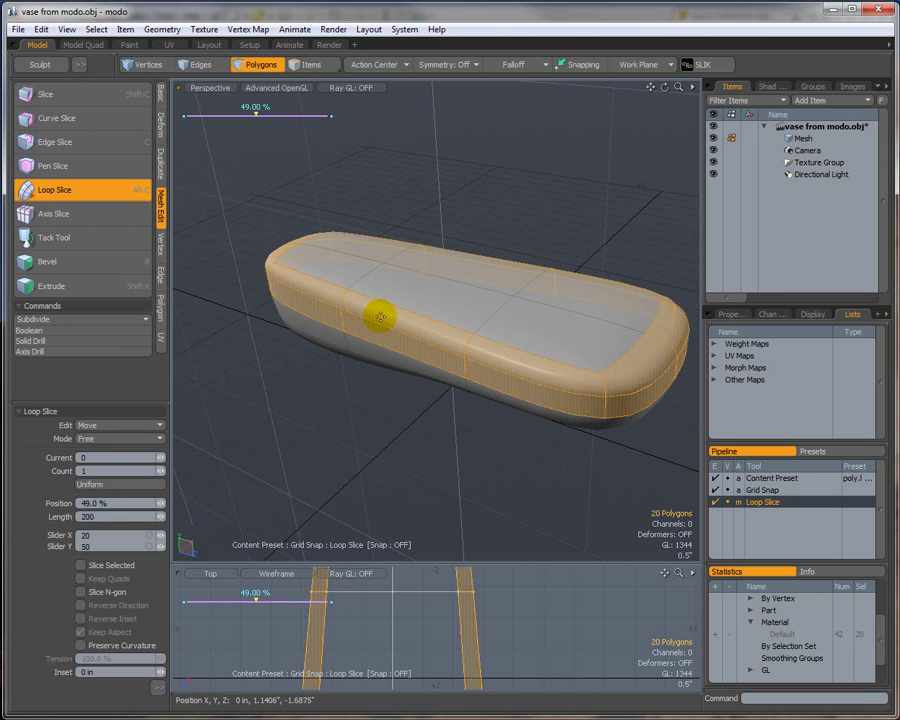
{"action": "left_click_drag", "start_coordinate": [257, 105], "coordinate": [253, 116]}
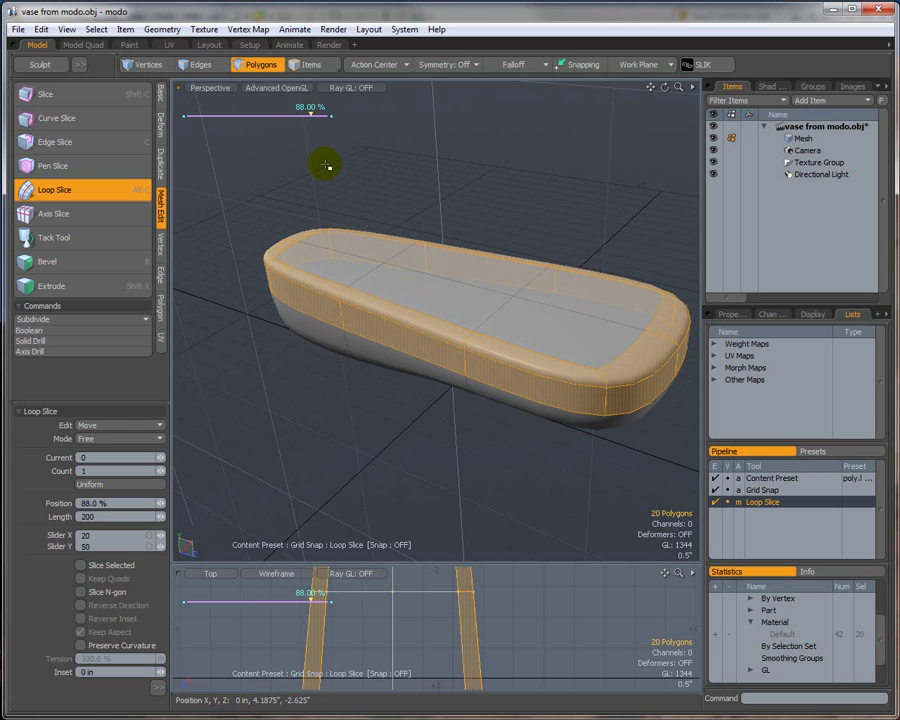
{"action": "key", "text": "space"}
{"action": "left_click", "coordinate": [326, 165]}
Scale the whole body to 70.5% in Y in the Right view.
{"action": "left_click_drag", "start_coordinate": [416, 278], "coordinate": [436, 215], "text": "alt"}
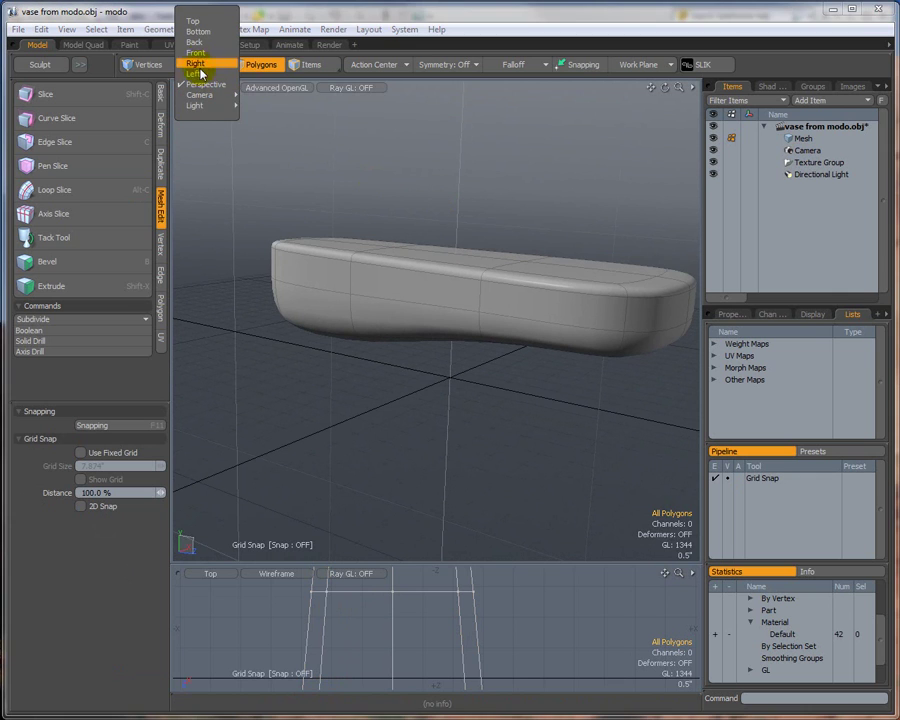
{"action": "left_click", "coordinate": [200, 63]}
{"action": "scroll", "coordinate": [450, 239], "scroll_direction": "down", "scroll_amount": 5}
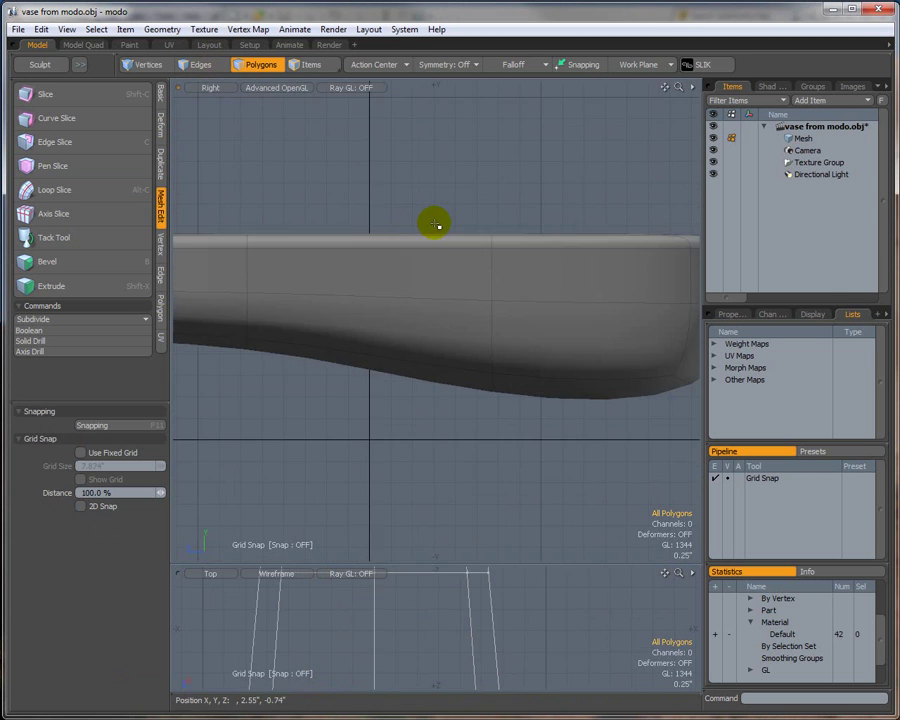
{"action": "scroll", "coordinate": [448, 232], "scroll_direction": "up", "scroll_amount": 6}
{"action": "scroll", "coordinate": [446, 224], "scroll_direction": "down", "scroll_amount": 2}
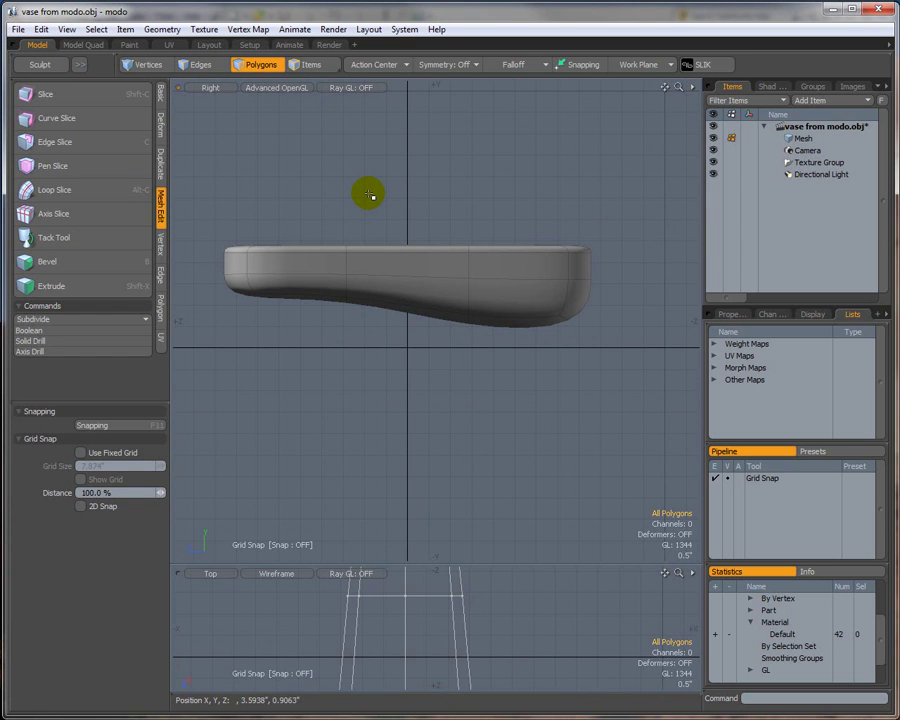
{"action": "key", "text": "r"}
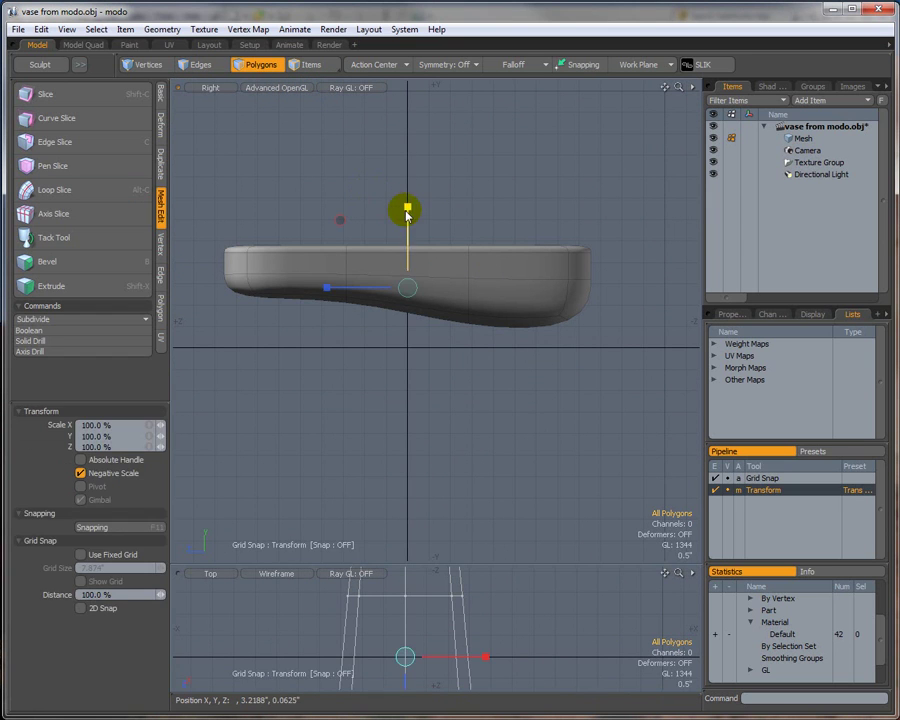
{"action": "left_click_drag", "start_coordinate": [407, 210], "coordinate": [408, 231]}
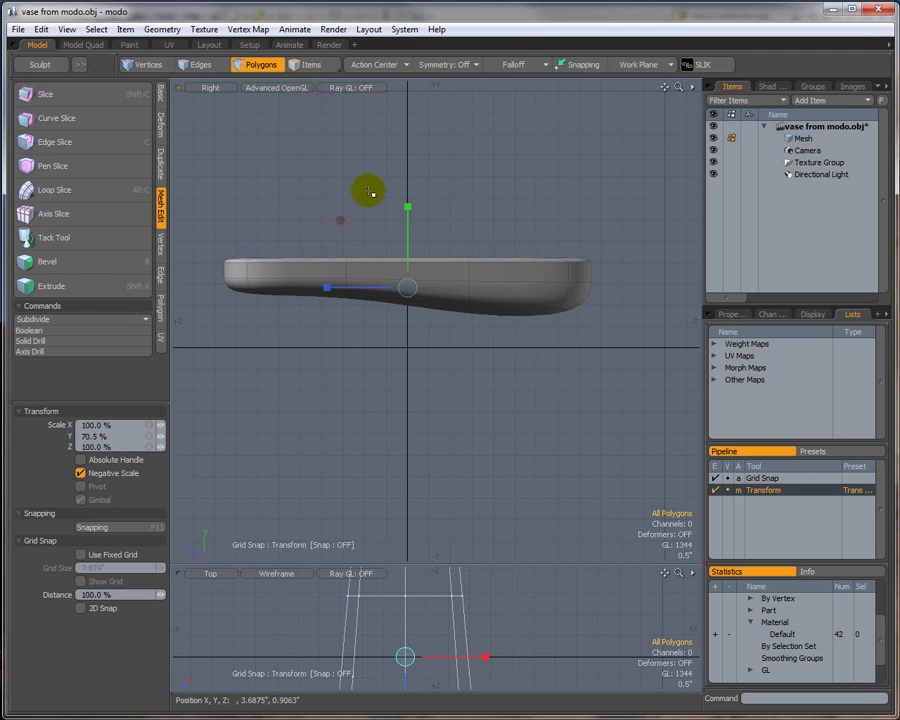
{"action": "key", "text": "space"}
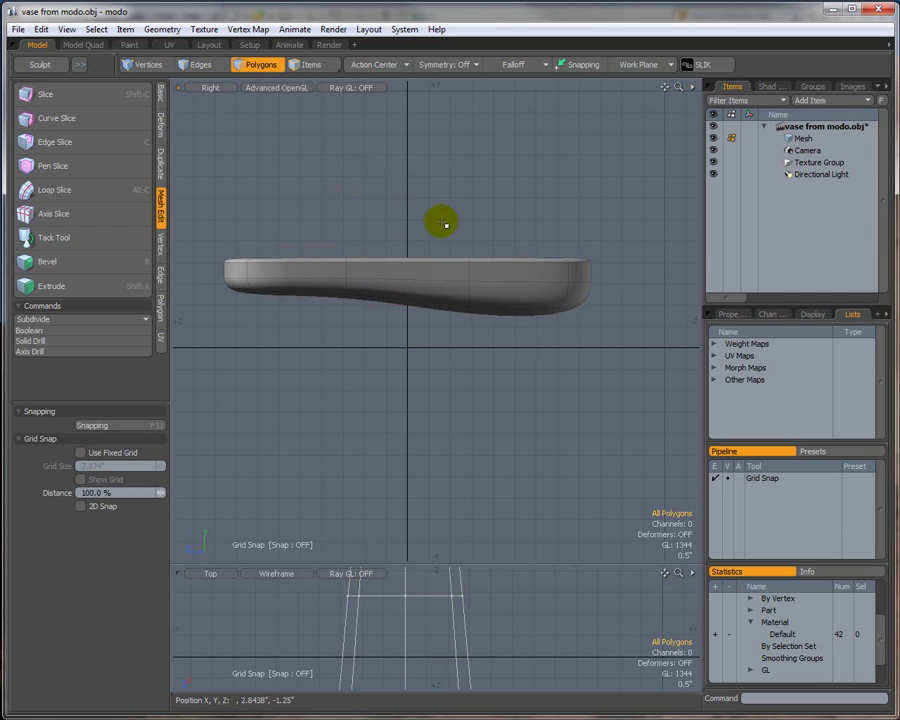
Inspect the flattened body's shape in the Perspective and Top views.
{"action": "left_click", "coordinate": [214, 88]}
{"action": "left_click", "coordinate": [230, 109]}
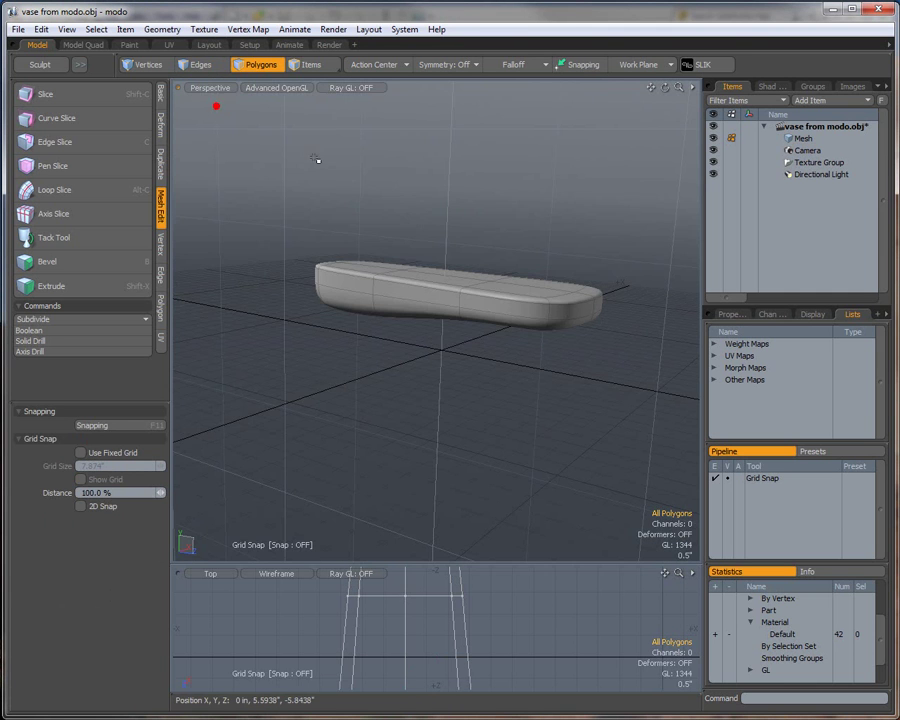
{"action": "left_click_drag", "start_coordinate": [404, 211], "coordinate": [441, 280], "text": "alt"}
{"action": "scroll", "coordinate": [440, 279], "scroll_direction": "up", "scroll_amount": 2}
{"action": "scroll", "coordinate": [439, 274], "scroll_direction": "down", "scroll_amount": 2}
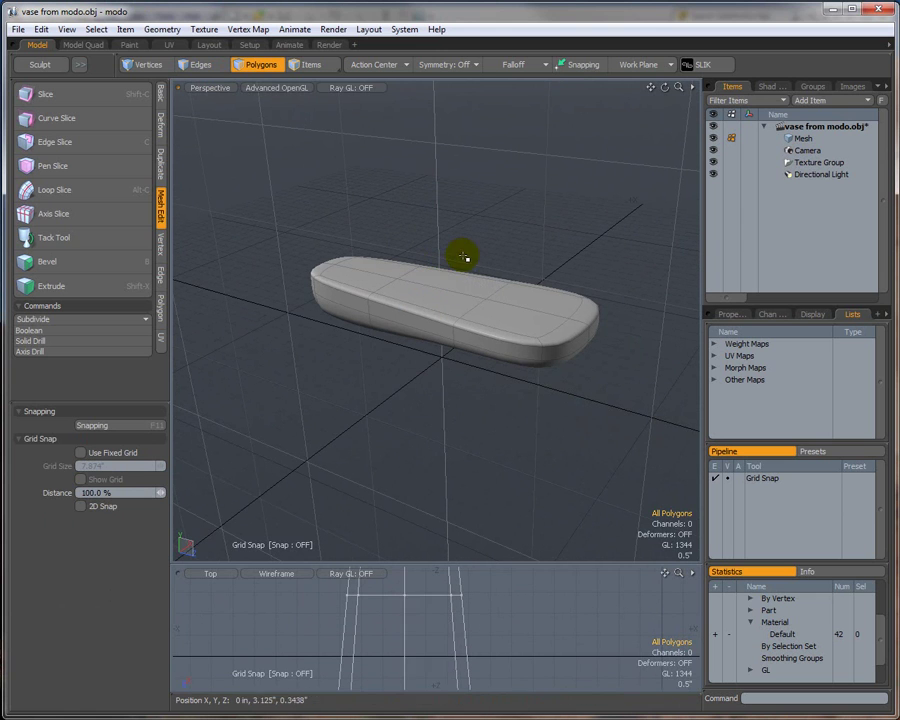
{"action": "left_click", "coordinate": [221, 88]}
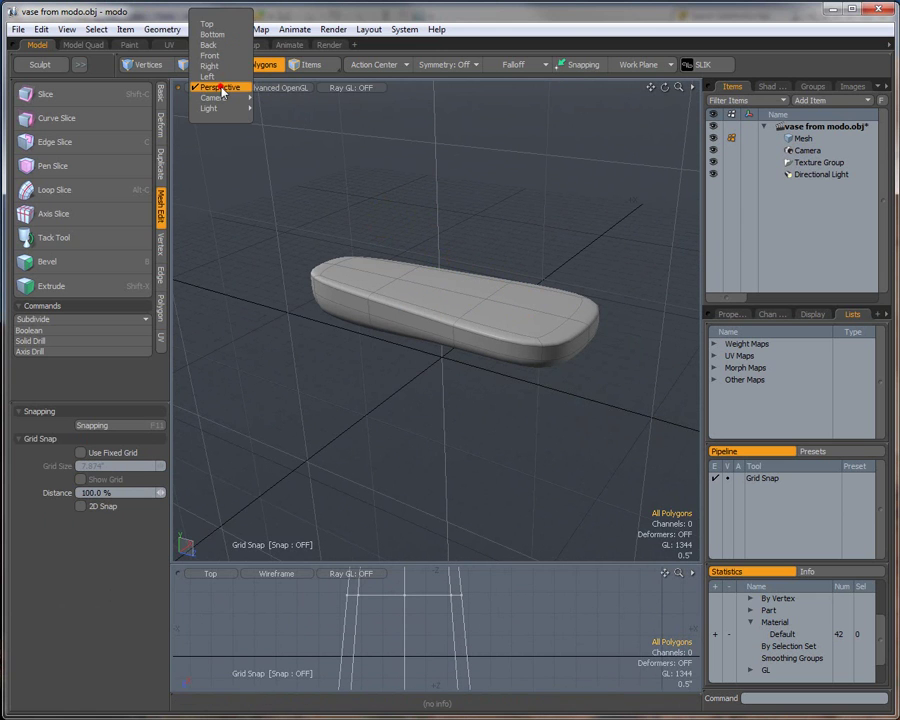
{"action": "left_click", "coordinate": [210, 24]}
{"action": "left_click", "coordinate": [414, 271]}
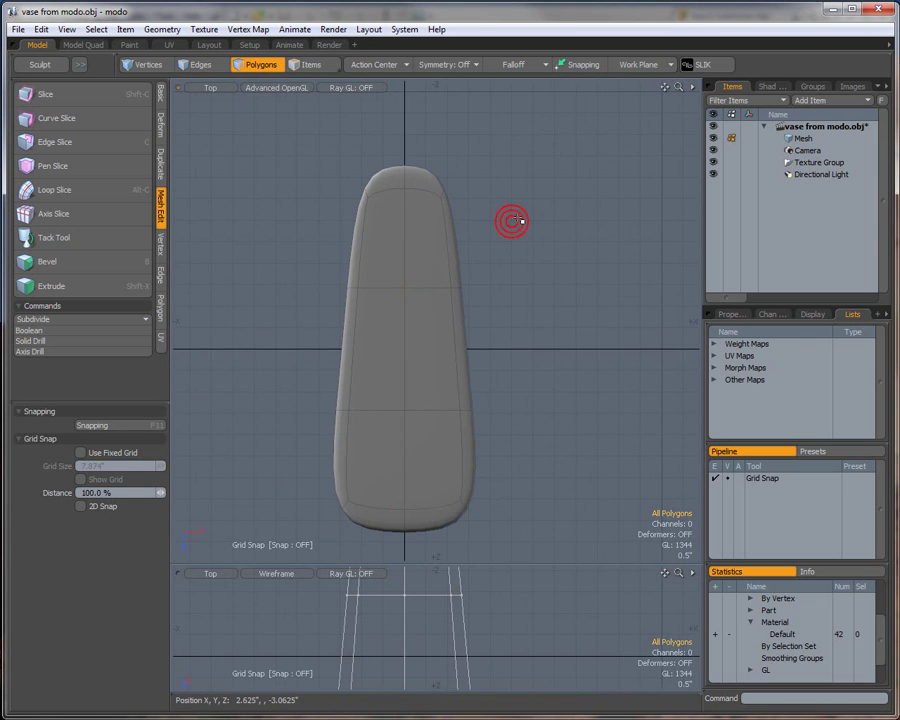
Add a new empty mesh item to the scene.
{"action": "left_click", "coordinate": [818, 100]}
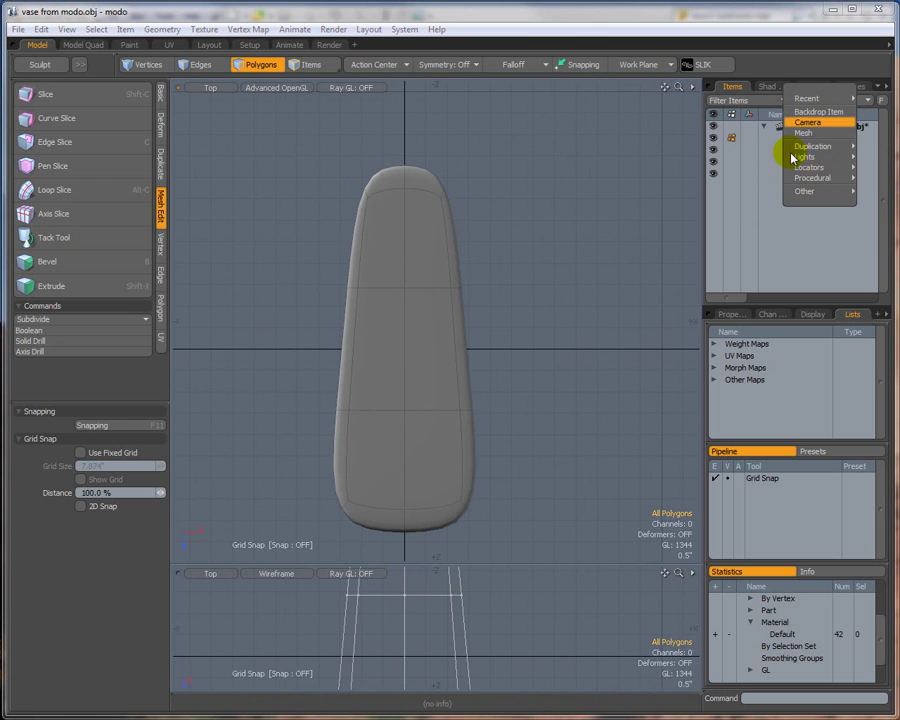
{"action": "left_click", "coordinate": [771, 261]}
{"action": "left_click", "coordinate": [826, 97]}
{"action": "mouse_move", "coordinate": [826, 98]}
{"action": "left_click", "coordinate": [874, 98]}
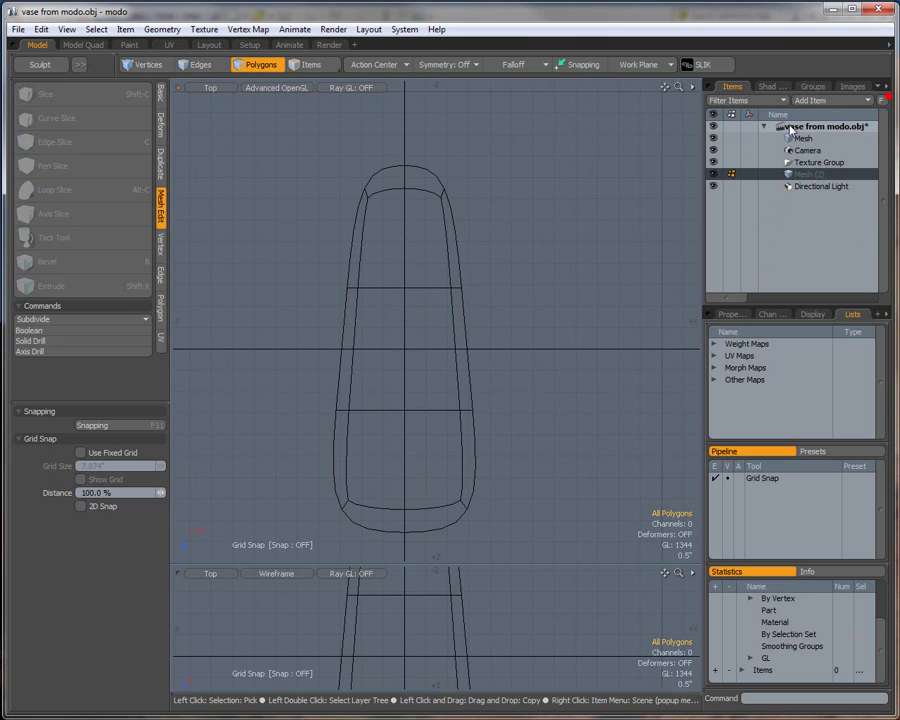
Draw a cube primitive on the body's centre line, about 0.625" in X, 0.25" in Y and 0.7188" in Z.
{"action": "left_click", "coordinate": [160, 95]}
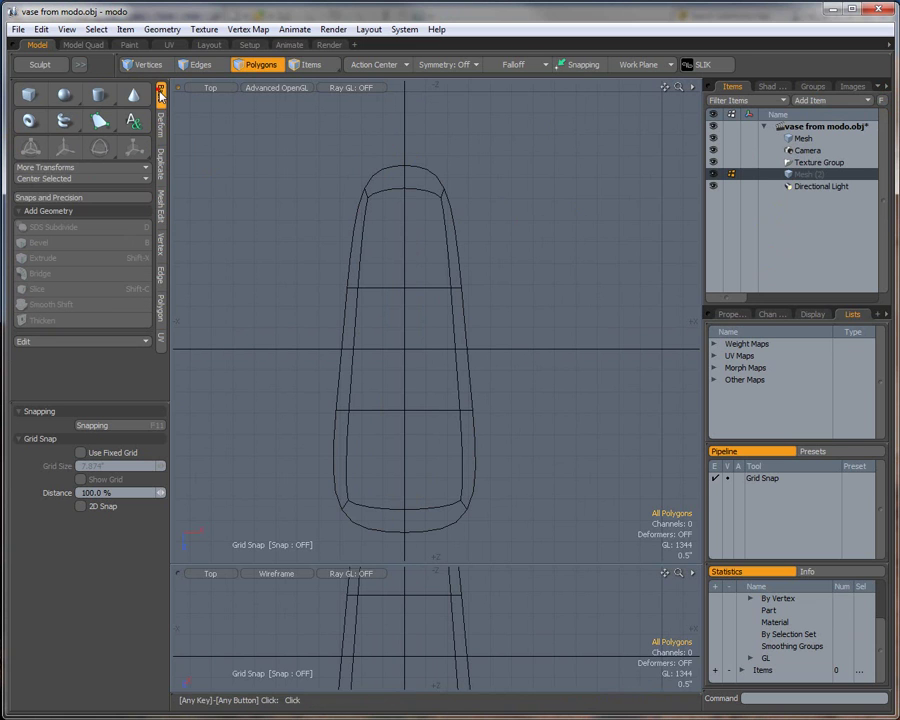
{"action": "left_click", "coordinate": [29, 96]}
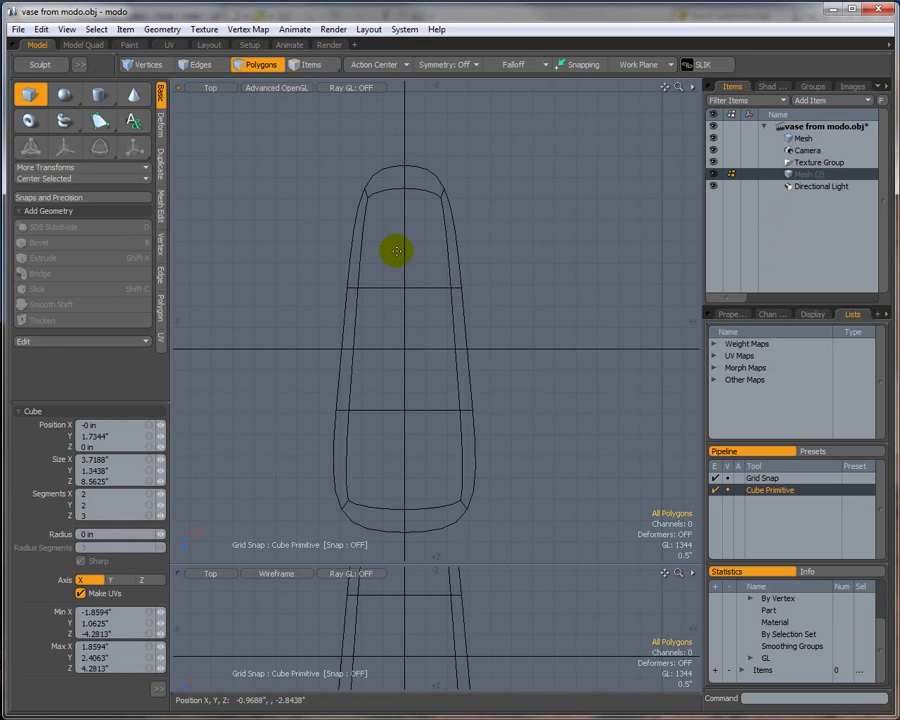
{"action": "left_click_drag", "start_coordinate": [390, 271], "coordinate": [418, 314]}
{"action": "left_click_drag", "start_coordinate": [390, 271], "coordinate": [391, 272]}
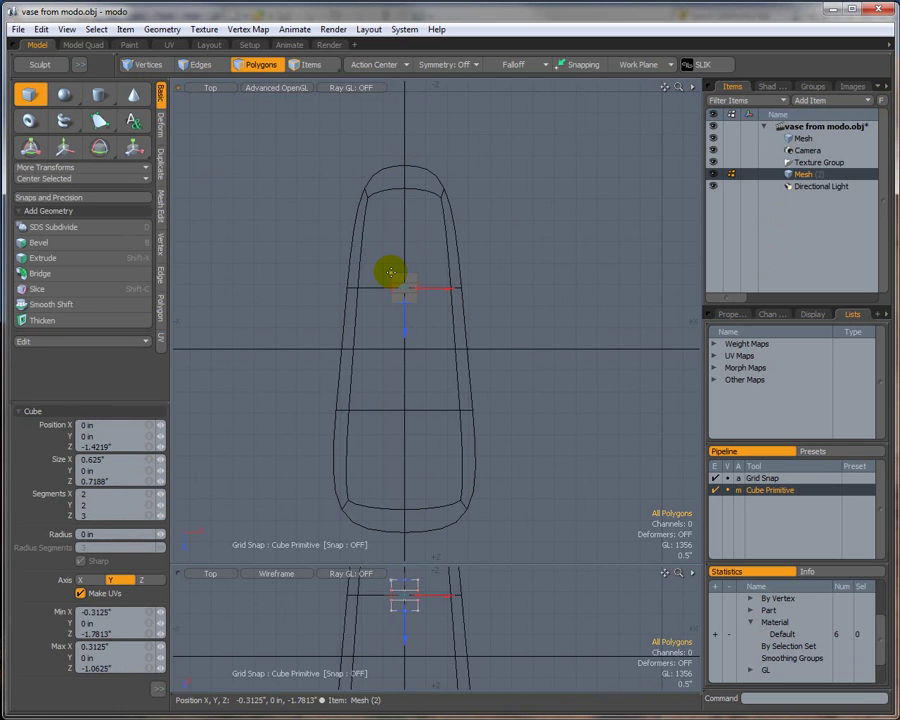
{"action": "left_click", "coordinate": [207, 89]}
{"action": "left_click", "coordinate": [200, 131]}
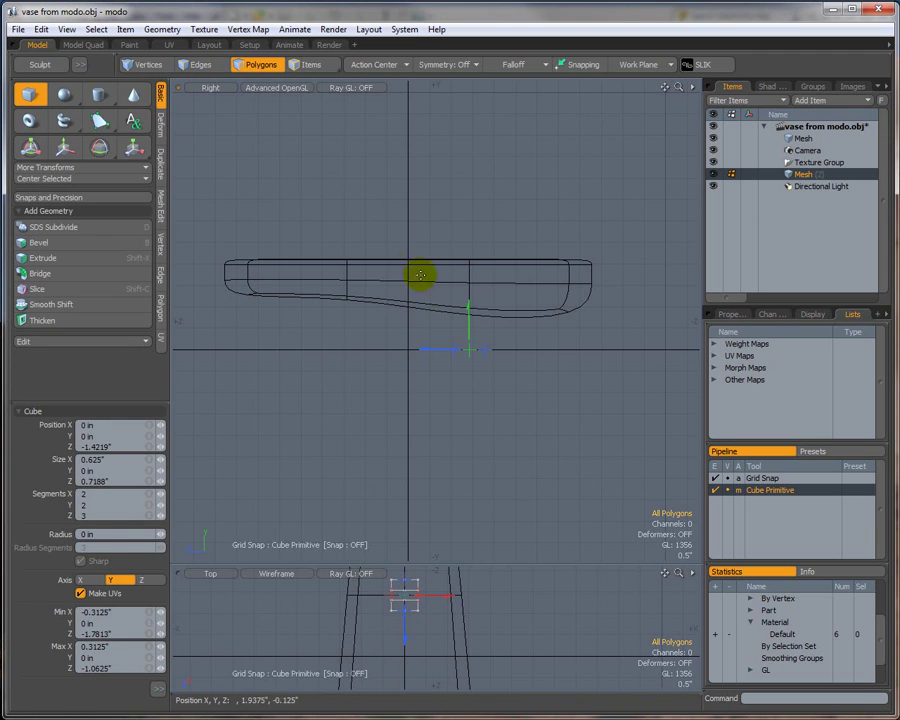
{"action": "left_click_drag", "start_coordinate": [471, 353], "coordinate": [469, 347]}
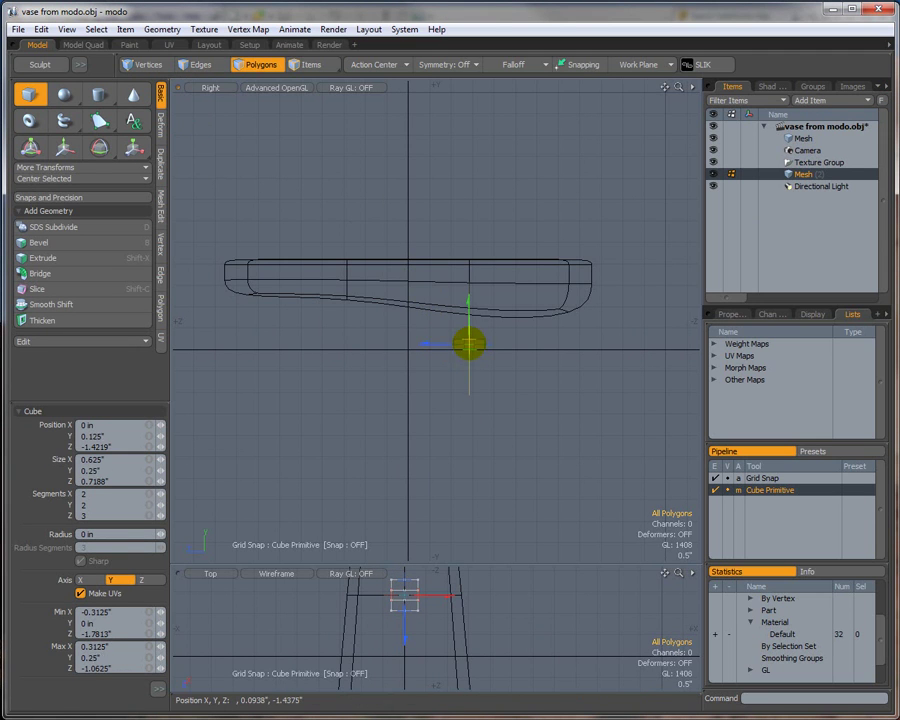
Adjust the cube's Y size to 0.3125" and place it at Y 2.125", Z -2.1875" in the body's upper surface.
{"action": "left_click_drag", "start_coordinate": [470, 282], "coordinate": [344, 258]}
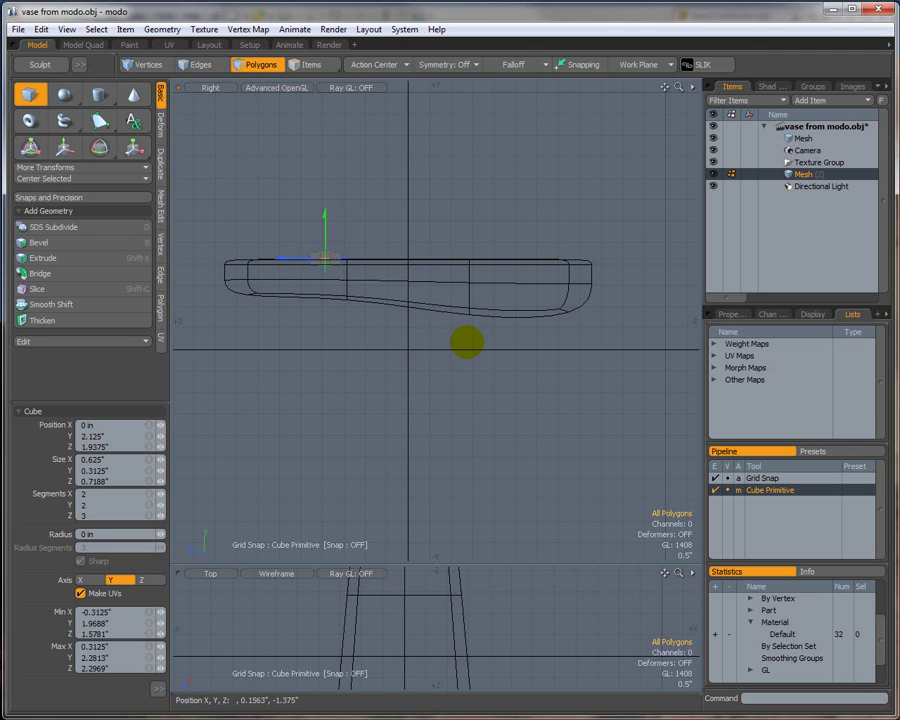
{"action": "left_click", "coordinate": [210, 87]}
{"action": "left_click", "coordinate": [206, 37]}
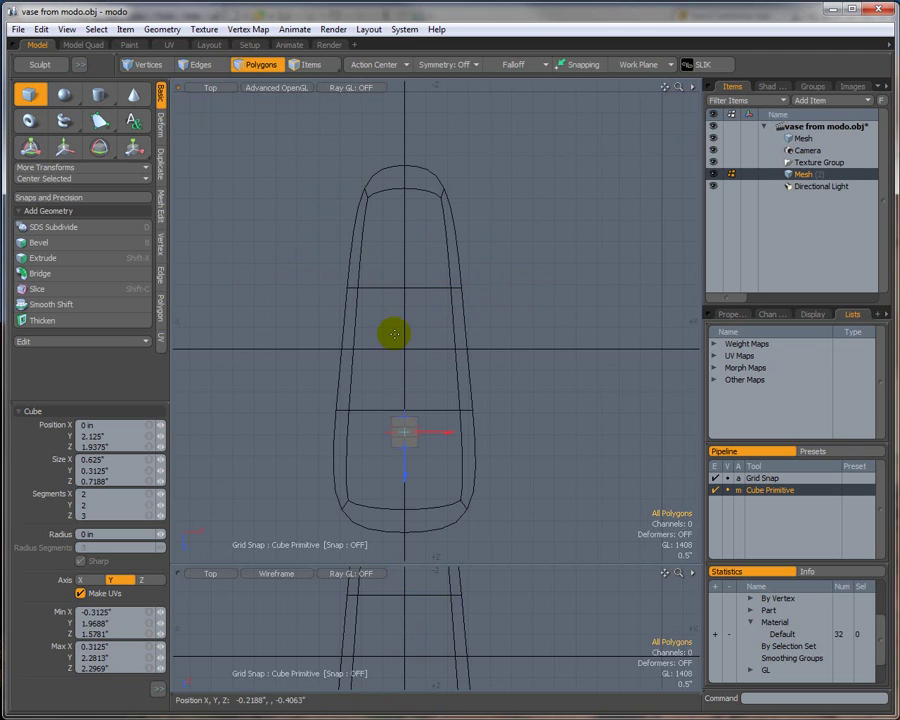
{"action": "left_click_drag", "start_coordinate": [403, 432], "coordinate": [388, 268]}
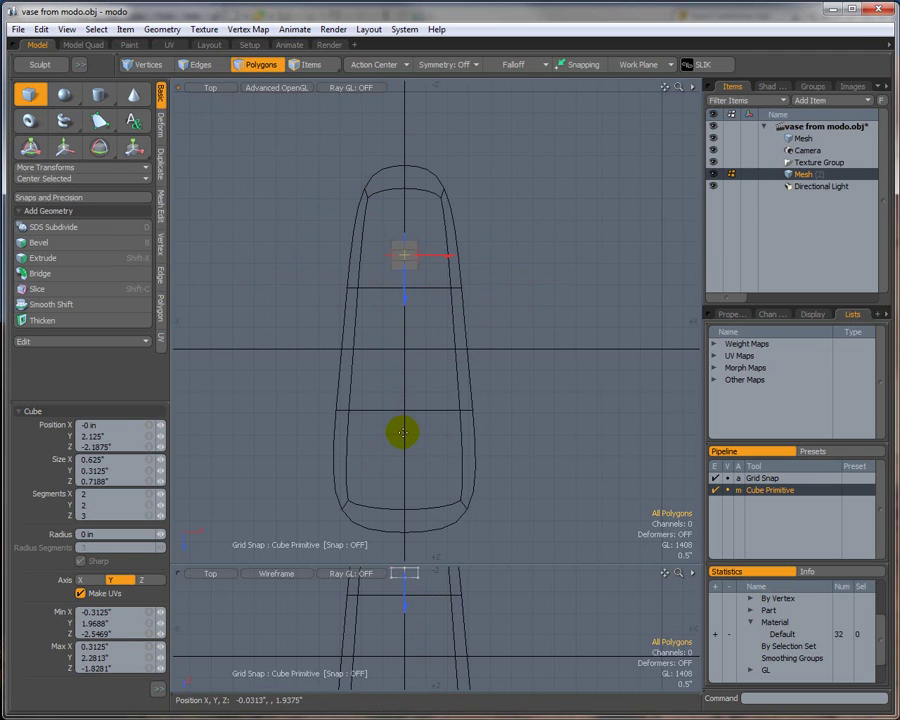
{"action": "key", "text": "space"}
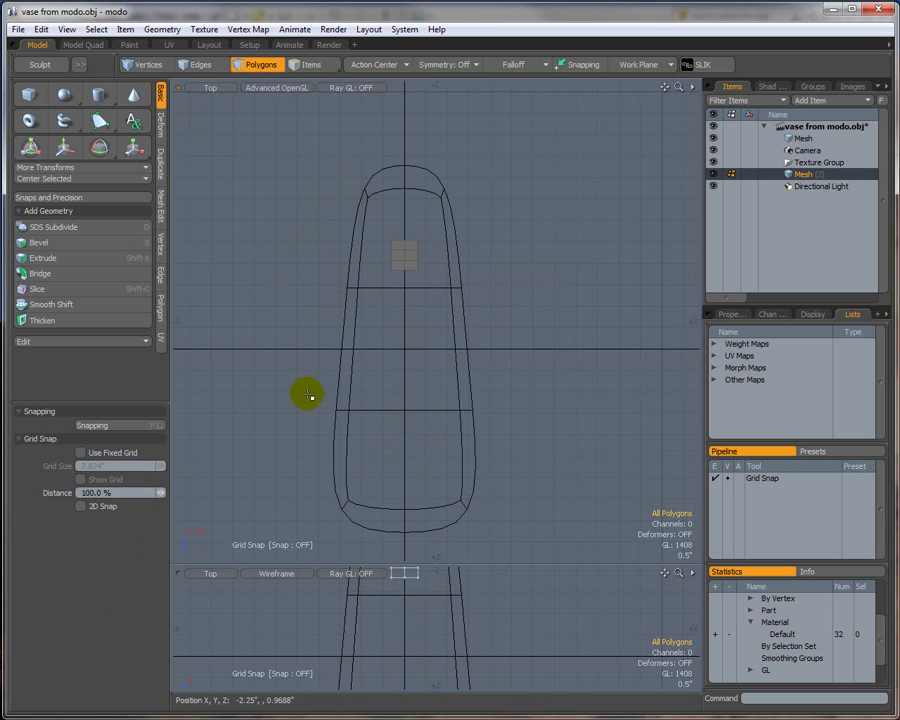
Convert the small cube to a subdivision surface in the Perspective view with Advanced OpenGL shading.
{"action": "left_click", "coordinate": [214, 89]}
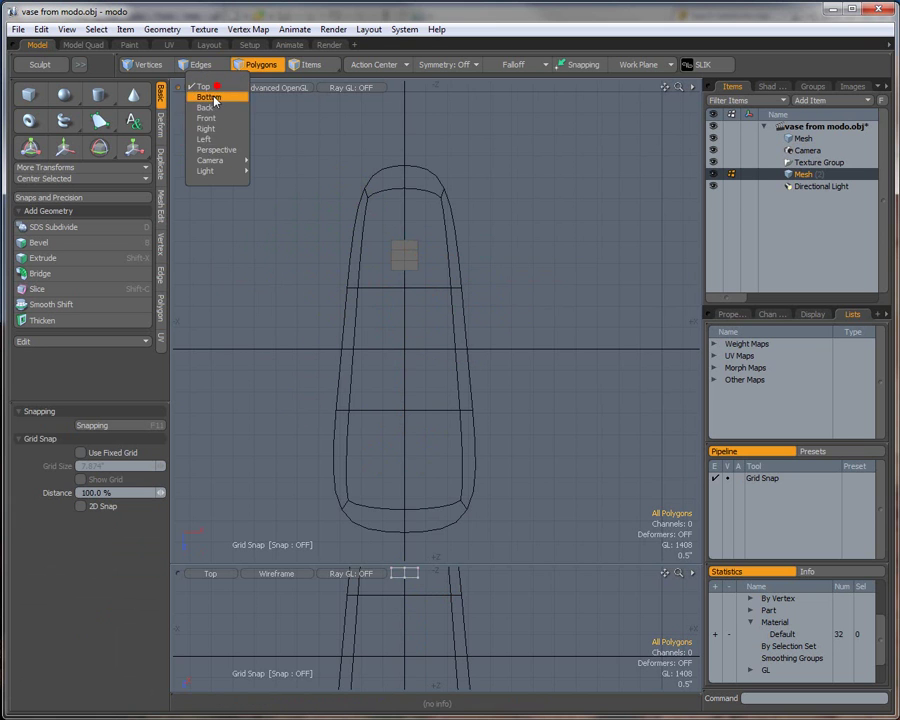
{"action": "left_click", "coordinate": [231, 148]}
{"action": "scroll", "coordinate": [376, 262], "scroll_direction": "down", "scroll_amount": 4}
{"action": "scroll", "coordinate": [378, 262], "scroll_direction": "up", "scroll_amount": 4}
{"action": "left_click", "coordinate": [291, 92]}
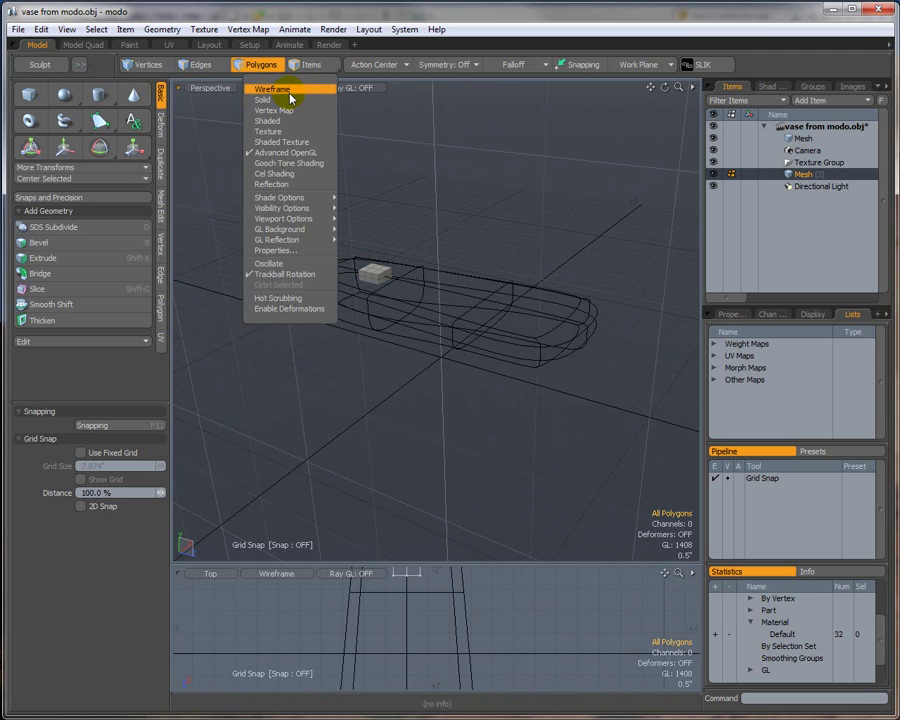
{"action": "left_click", "coordinate": [297, 154]}
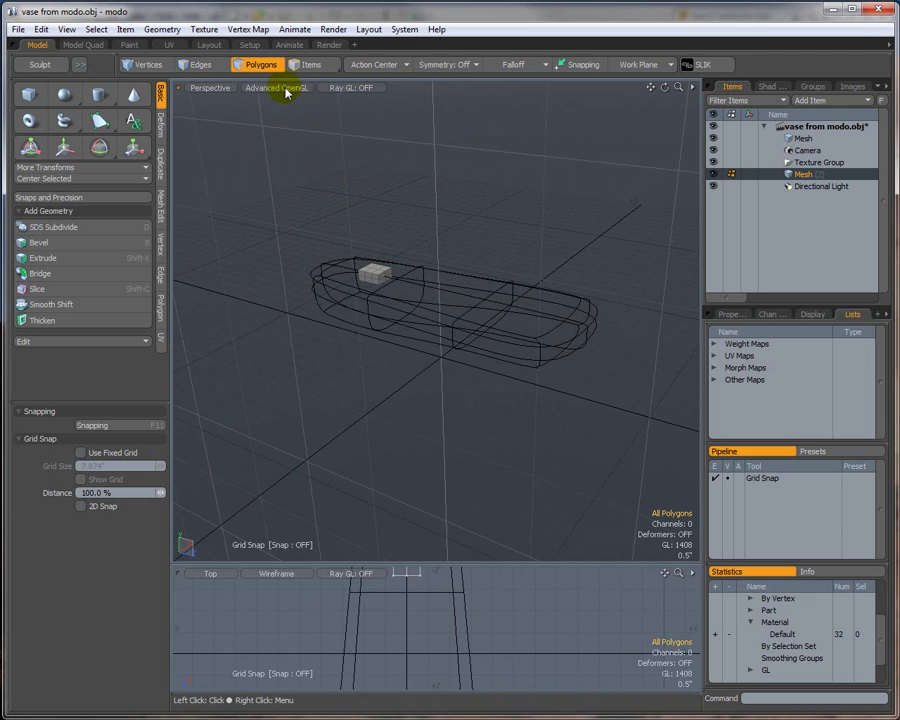
{"action": "scroll", "coordinate": [370, 254], "scroll_direction": "down", "scroll_amount": 2}
{"action": "scroll", "coordinate": [368, 257], "scroll_direction": "up", "scroll_amount": 9}
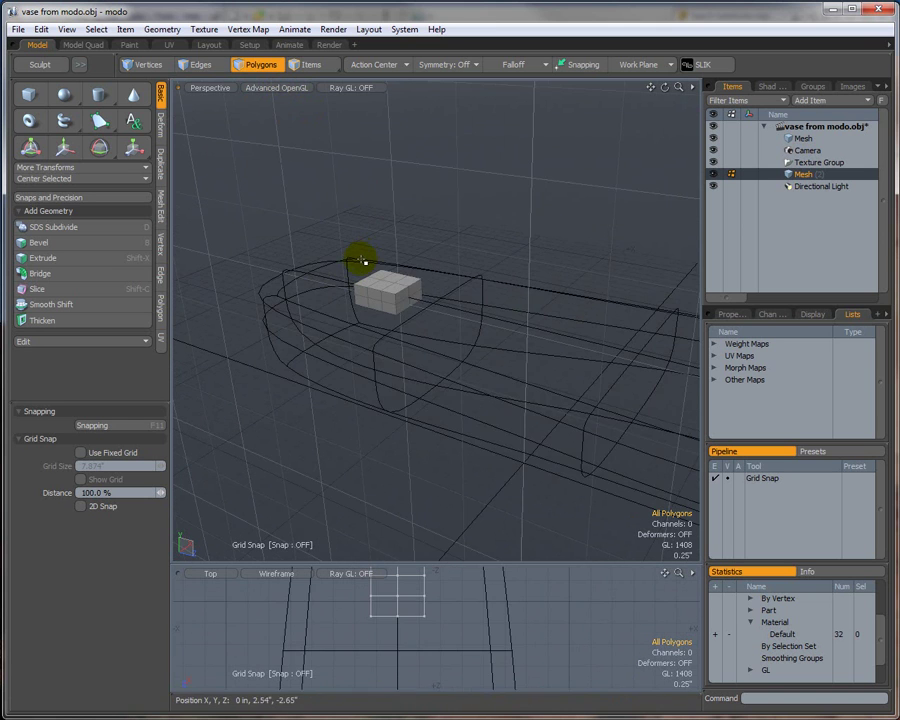
{"action": "key", "text": "Tab"}
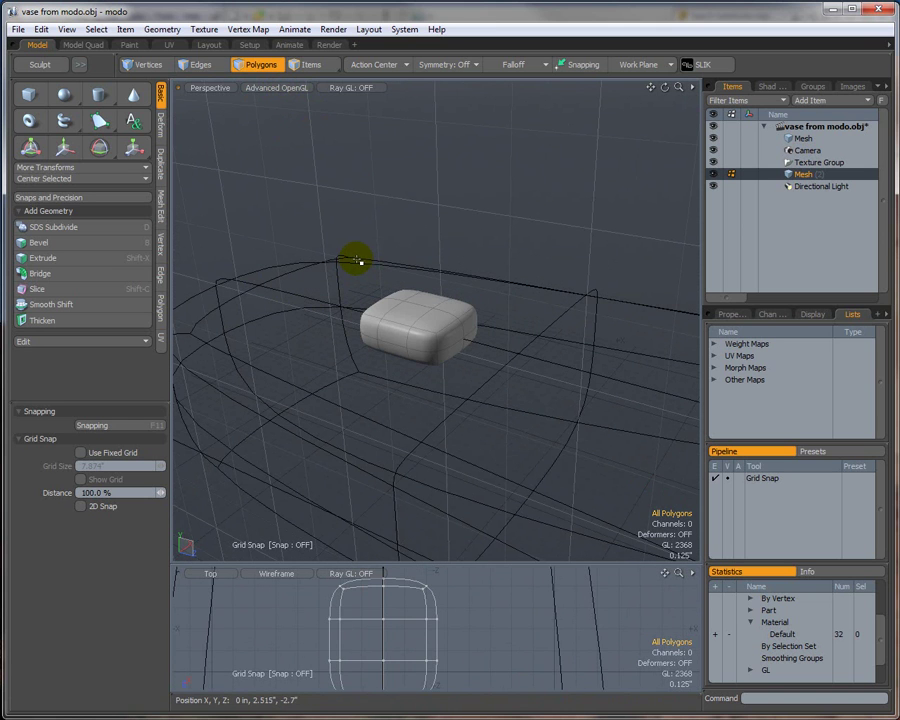
Add the body mesh to the item selection so both meshes are shaded together, and view the button on its upper face.
{"action": "left_click", "coordinate": [798, 138], "text": "ctrl"}
{"action": "scroll", "coordinate": [412, 245], "scroll_direction": "down", "scroll_amount": 8}
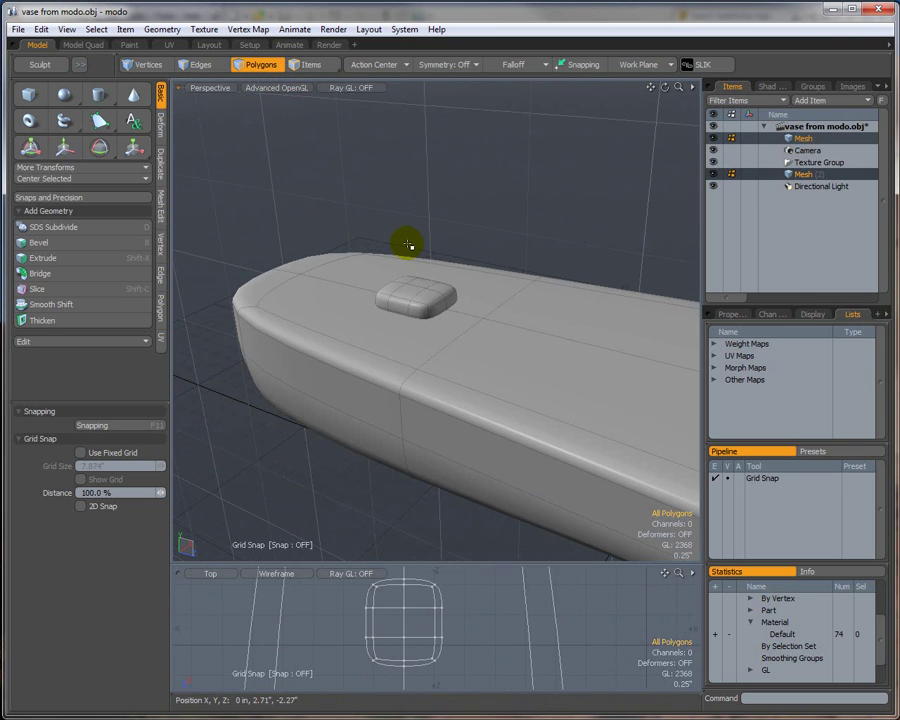
{"action": "scroll", "coordinate": [448, 245], "scroll_direction": "up", "scroll_amount": 4}
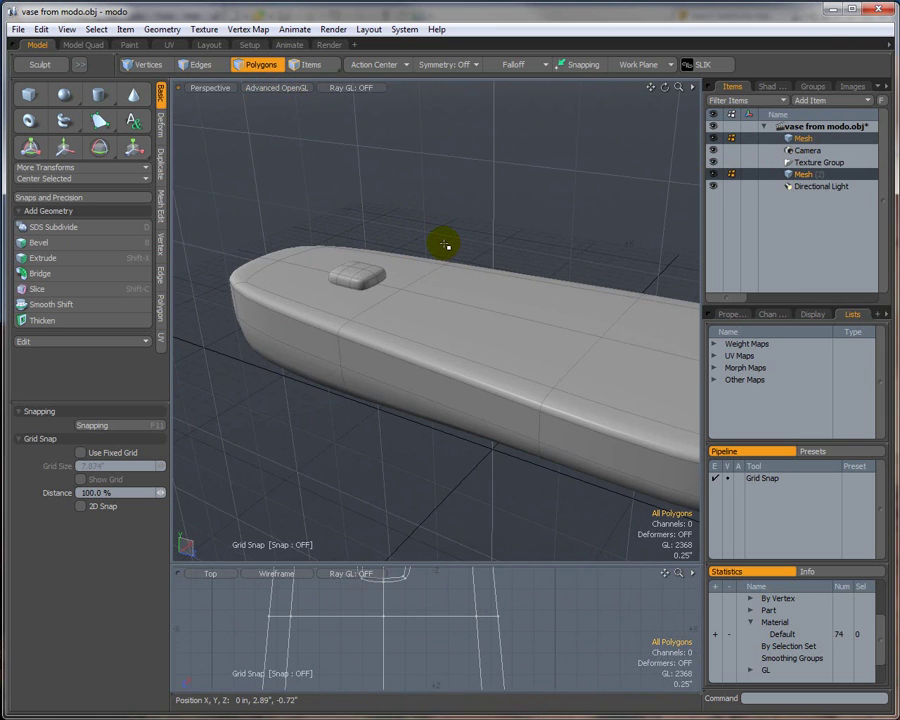
{"action": "left_click", "coordinate": [795, 175]}
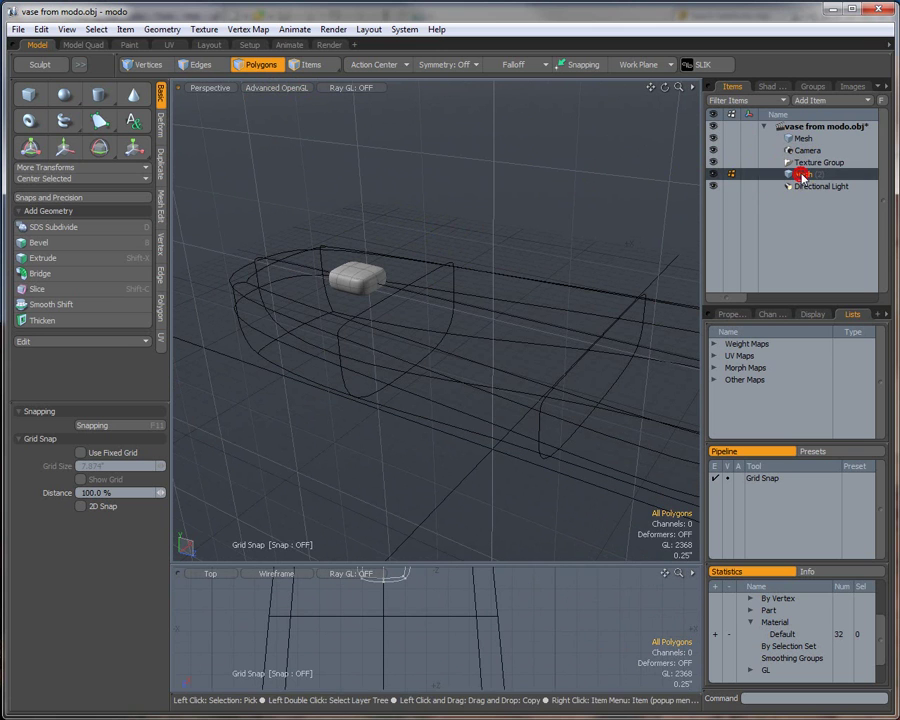
{"action": "key", "text": "y"}
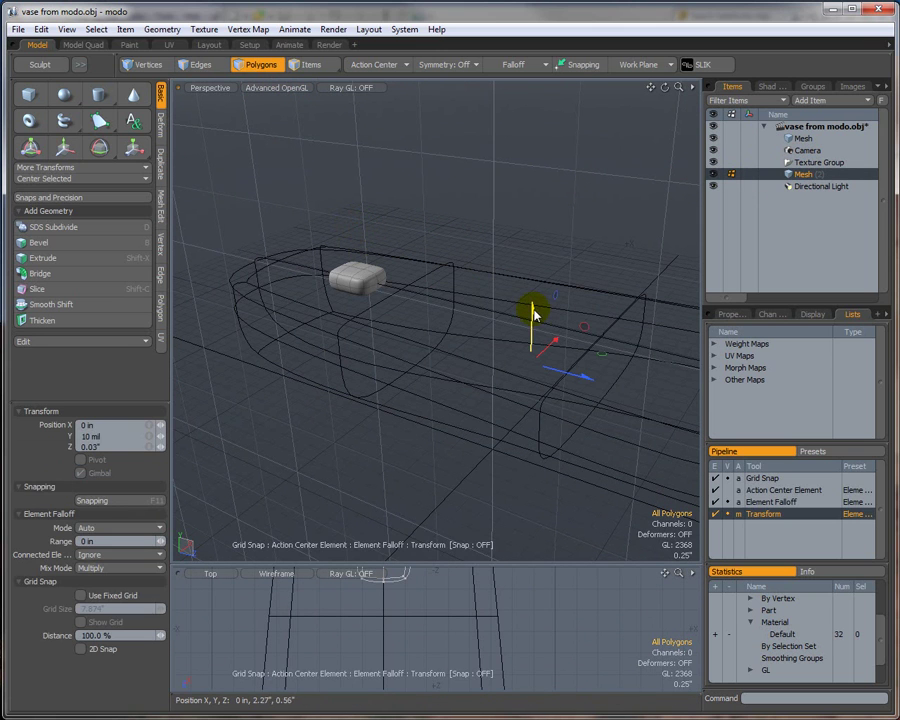
{"action": "left_click", "coordinate": [506, 279]}
{"action": "key", "text": "1"}
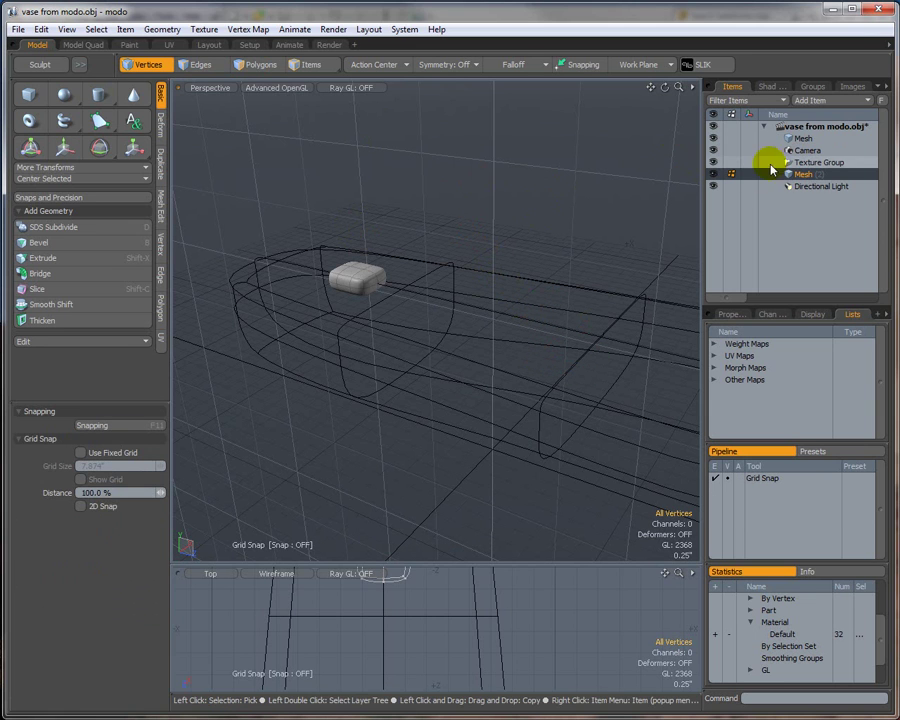
Select the items from the body mesh through the button mesh and fit the whole model in the viewports.
{"action": "left_click", "coordinate": [807, 140]}
{"action": "left_click", "coordinate": [795, 175], "text": "shift"}
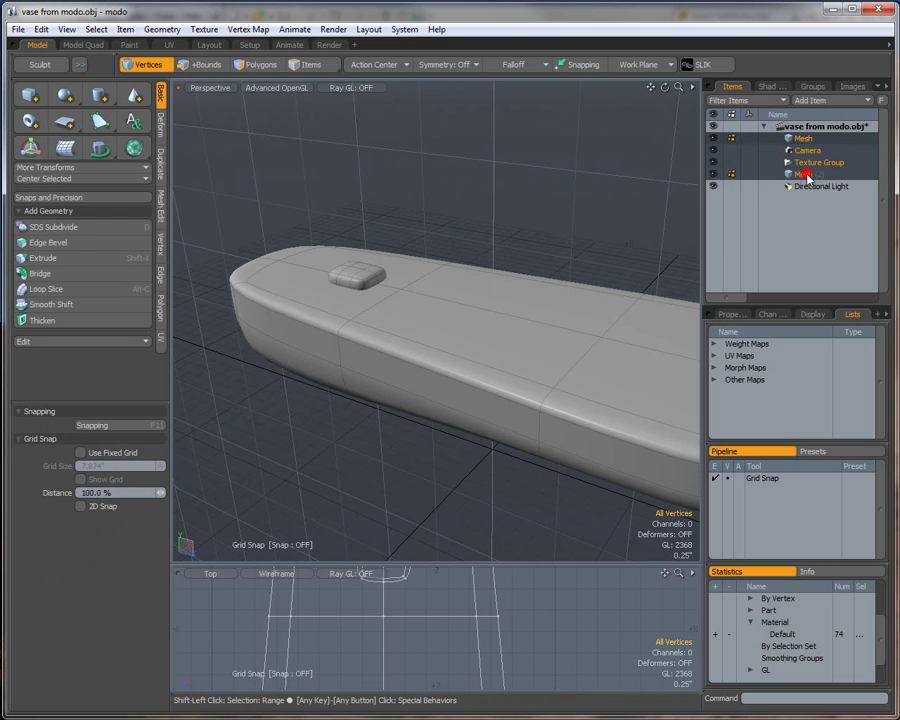
{"action": "key", "text": "a"}
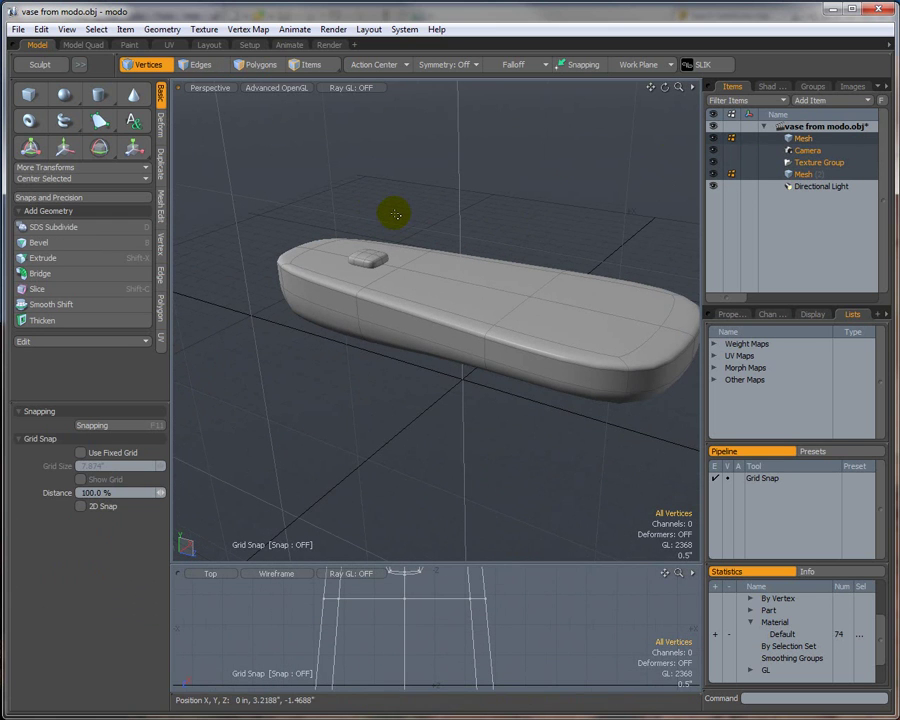
Save the scene in the tsplines folder as the Wavefront OBJ file "remote from modo", accepting the OBJ format limits.
{"action": "left_click", "coordinate": [16, 29]}
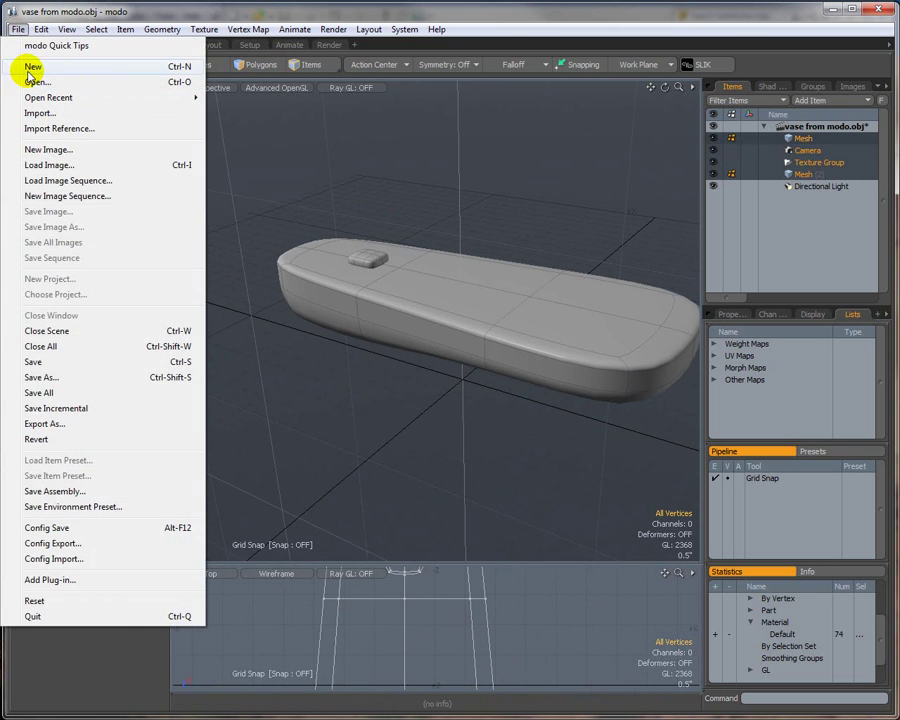
{"action": "left_click", "coordinate": [38, 377]}
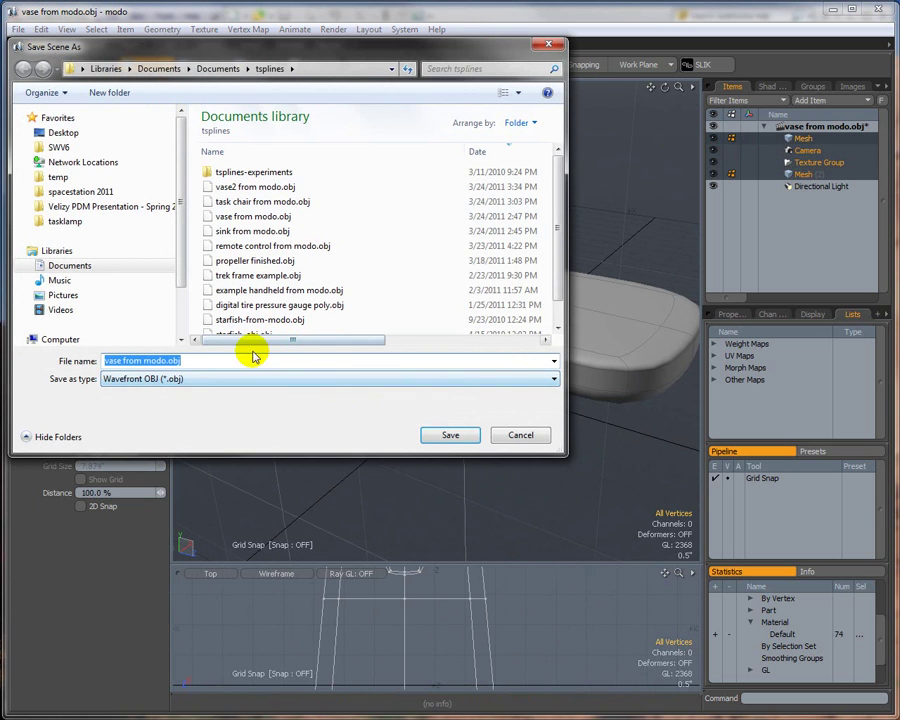
{"action": "left_click_drag", "start_coordinate": [188, 360], "coordinate": [86, 357]}
{"action": "type", "text": "r"}
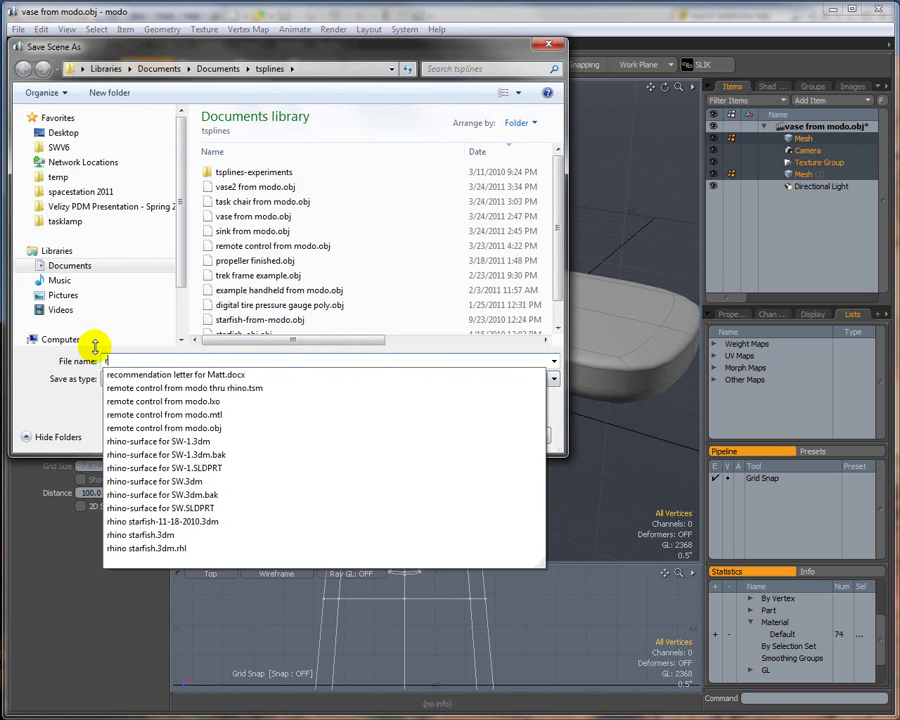
{"action": "type", "text": "emote from modo"}
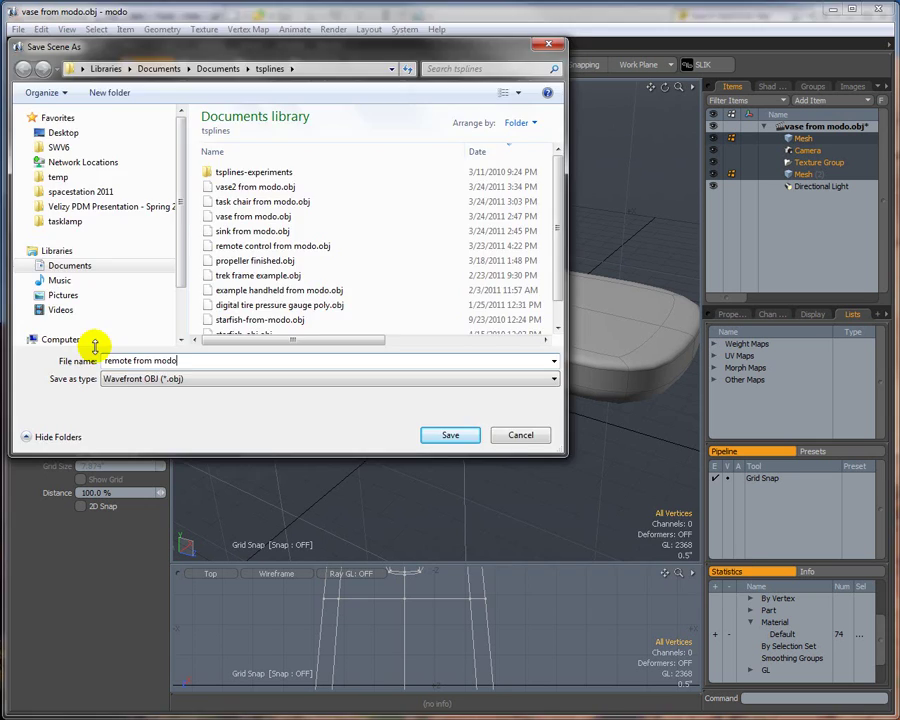
{"action": "key", "text": "Return"}
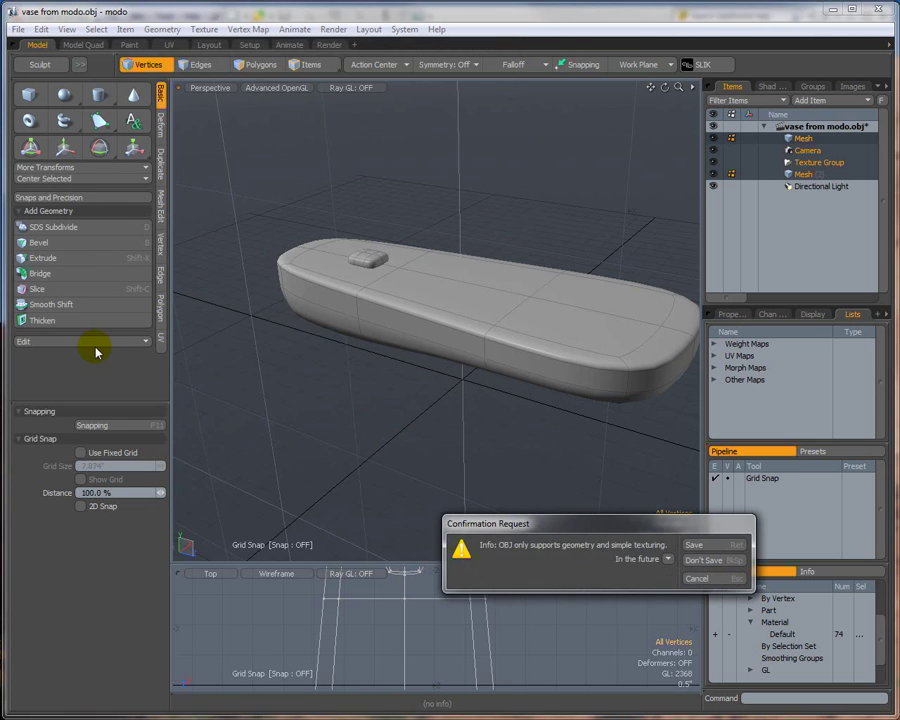
{"action": "left_click", "coordinate": [723, 547]}
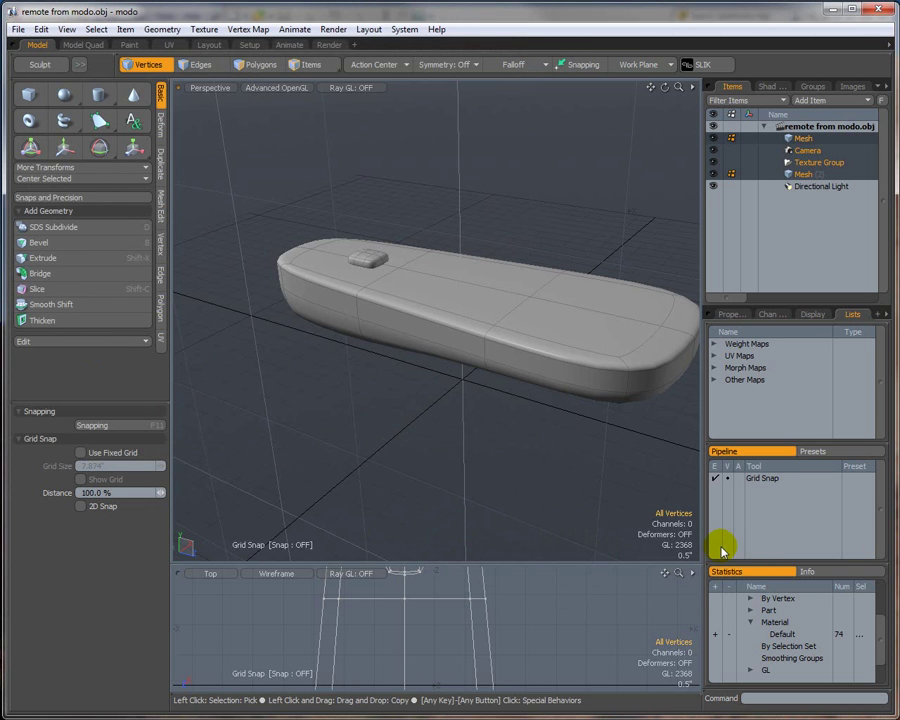
Measure the body's overall length from end to end with the Ruler tool, and close the ruler.
{"action": "scroll", "coordinate": [534, 458], "scroll_direction": "down", "scroll_amount": 3}
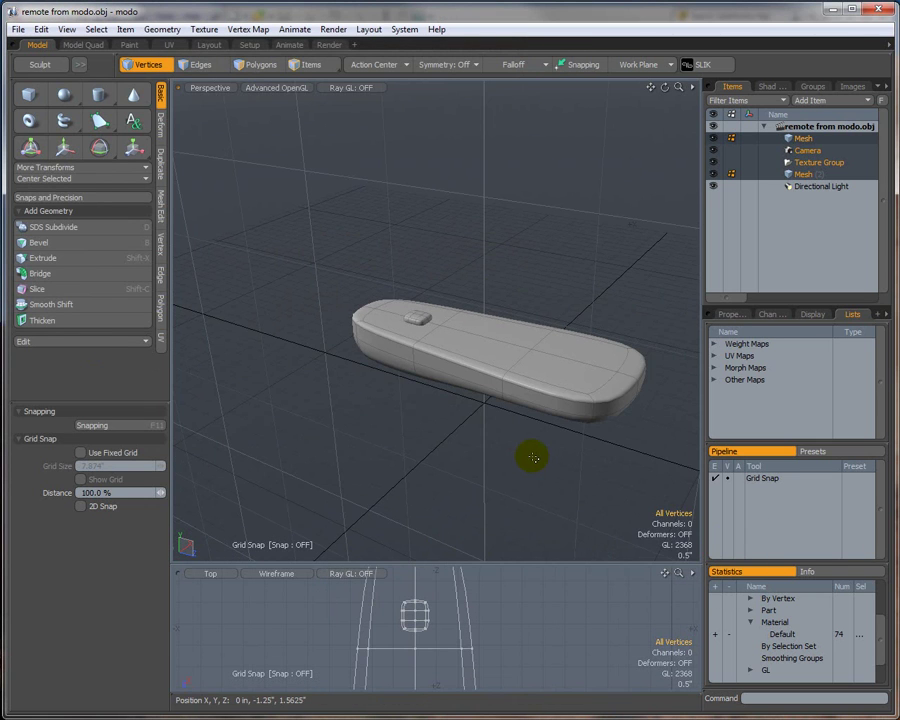
{"action": "scroll", "coordinate": [656, 342], "scroll_direction": "down", "scroll_amount": 2}
{"action": "scroll", "coordinate": [662, 366], "scroll_direction": "up", "scroll_amount": 4}
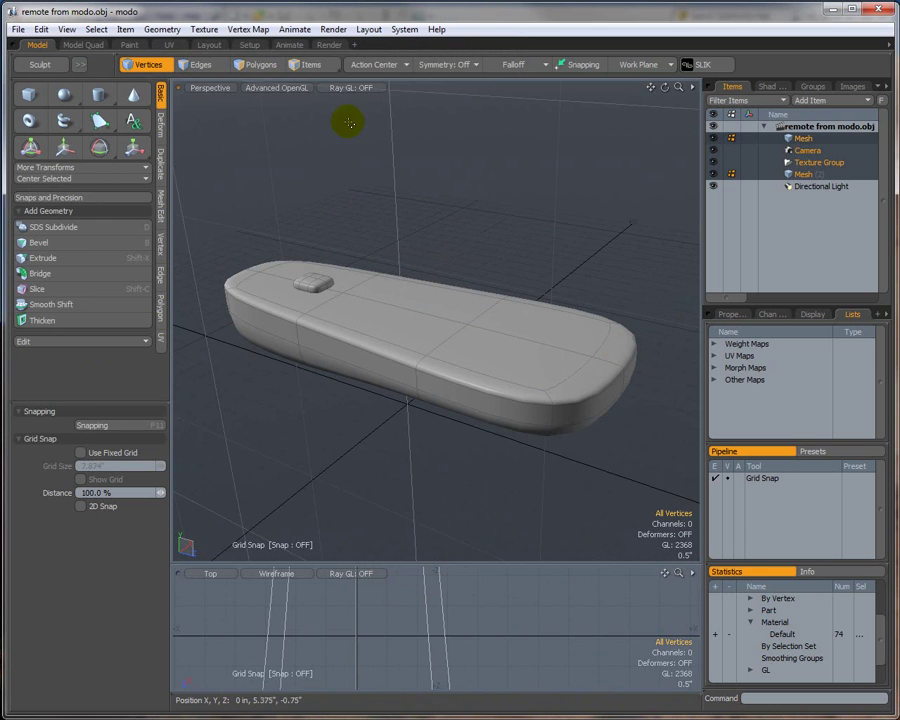
{"action": "left_click", "coordinate": [66, 29]}
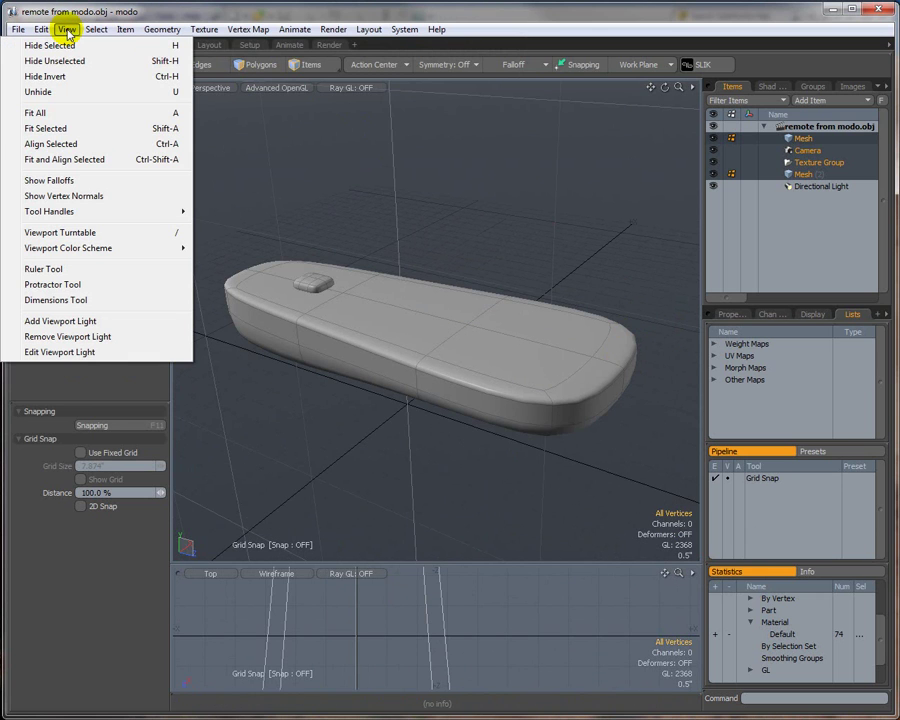
{"action": "left_click", "coordinate": [30, 269]}
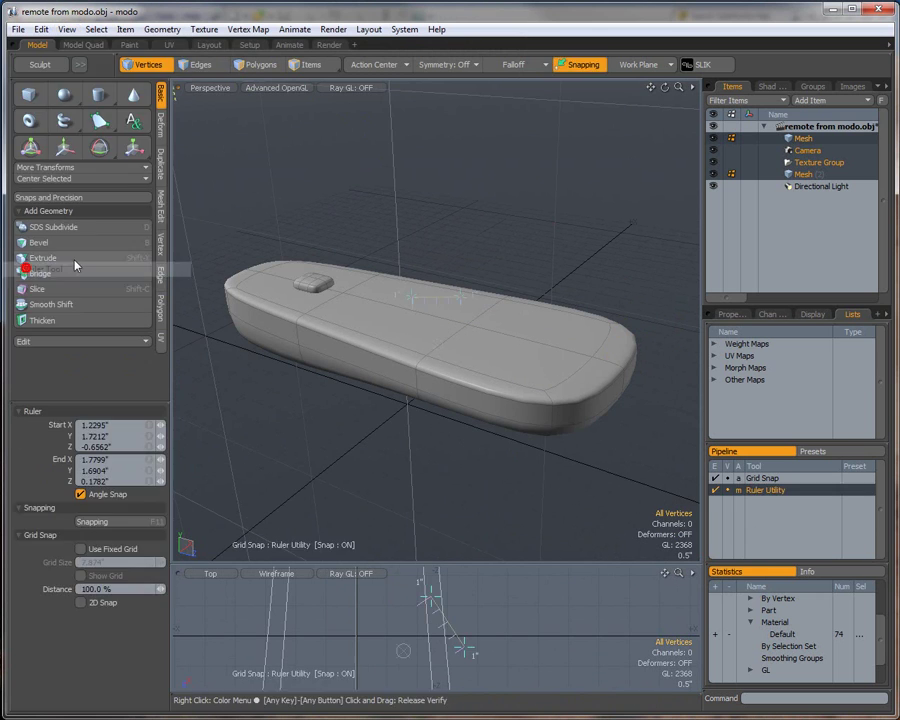
{"action": "left_click_drag", "start_coordinate": [458, 298], "coordinate": [412, 295]}
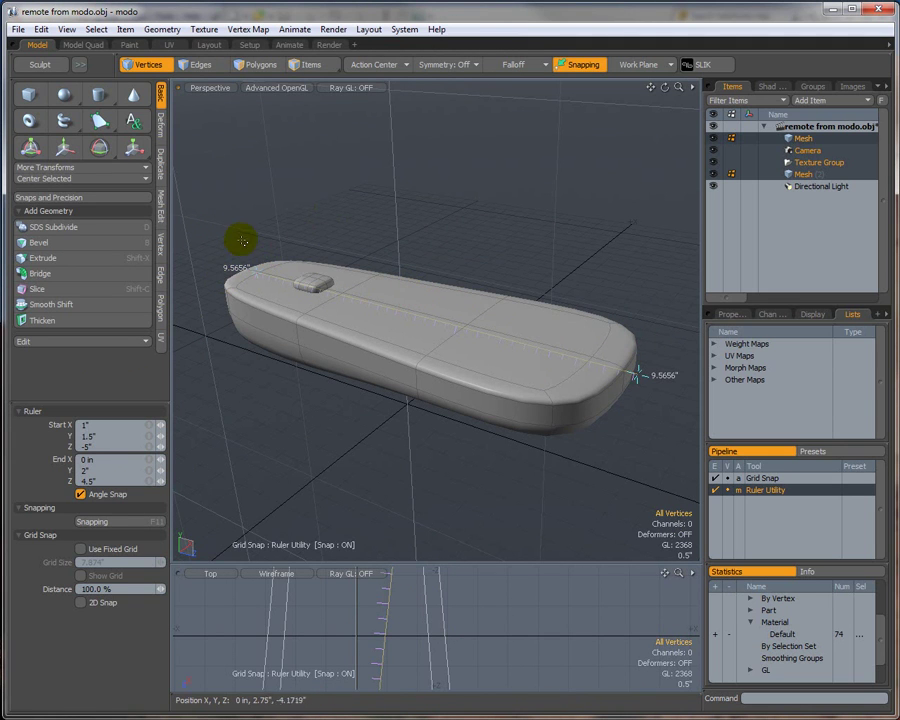
{"action": "key", "text": "2"}
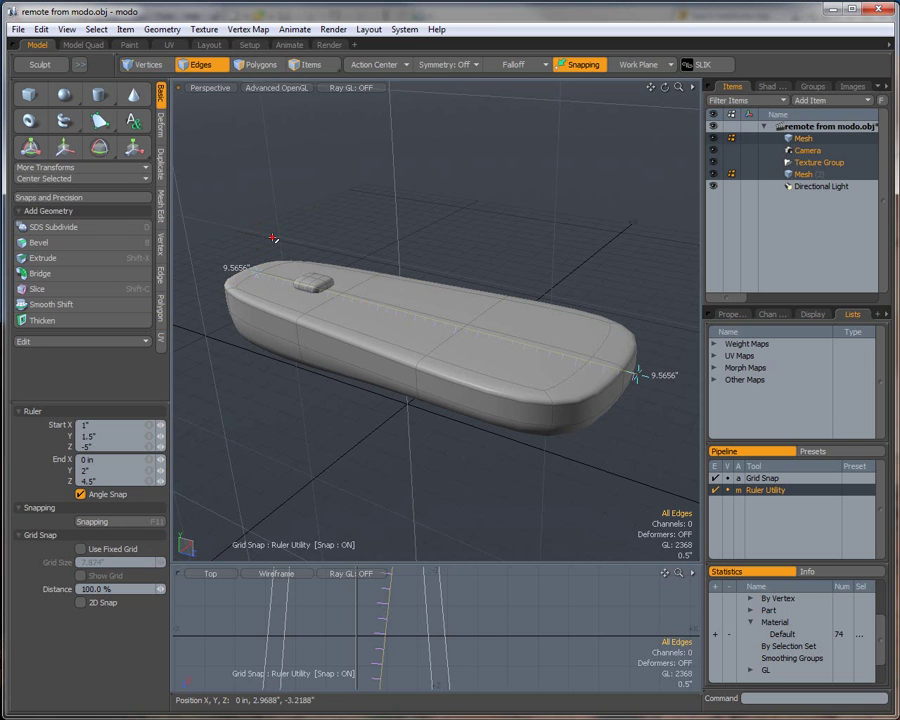
{"action": "left_click", "coordinate": [66, 29]}
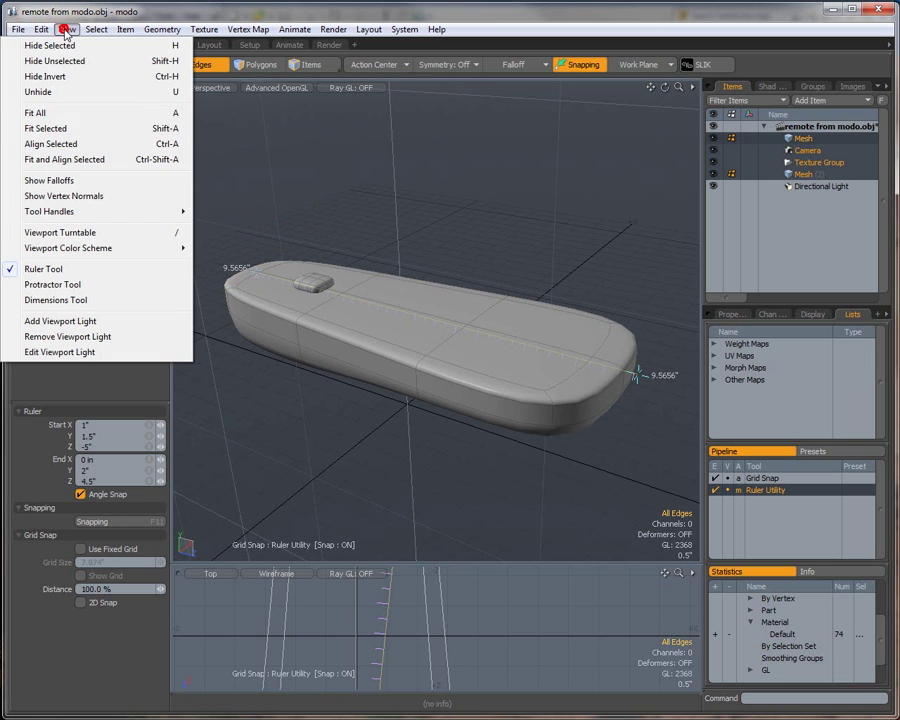
{"action": "left_click", "coordinate": [36, 269]}
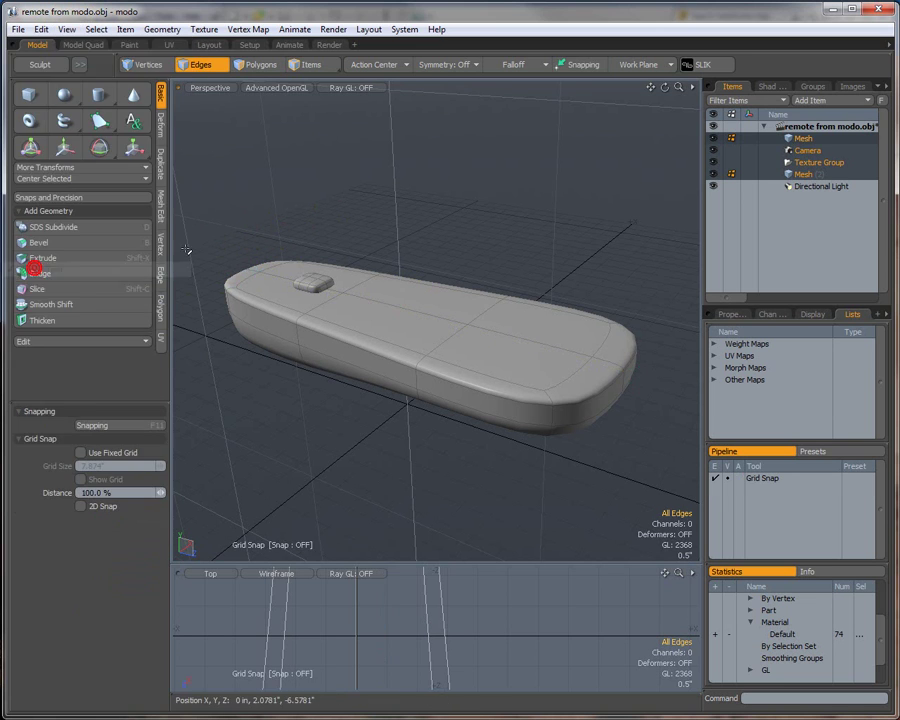
Select the body and button meshes together and scale them uniformly to 61.5 %.
{"action": "scroll", "coordinate": [371, 229], "scroll_direction": "up", "scroll_amount": 1}
{"action": "scroll", "coordinate": [371, 230], "scroll_direction": "down", "scroll_amount": 1}
{"action": "scroll", "coordinate": [369, 233], "scroll_direction": "down", "scroll_amount": 1}
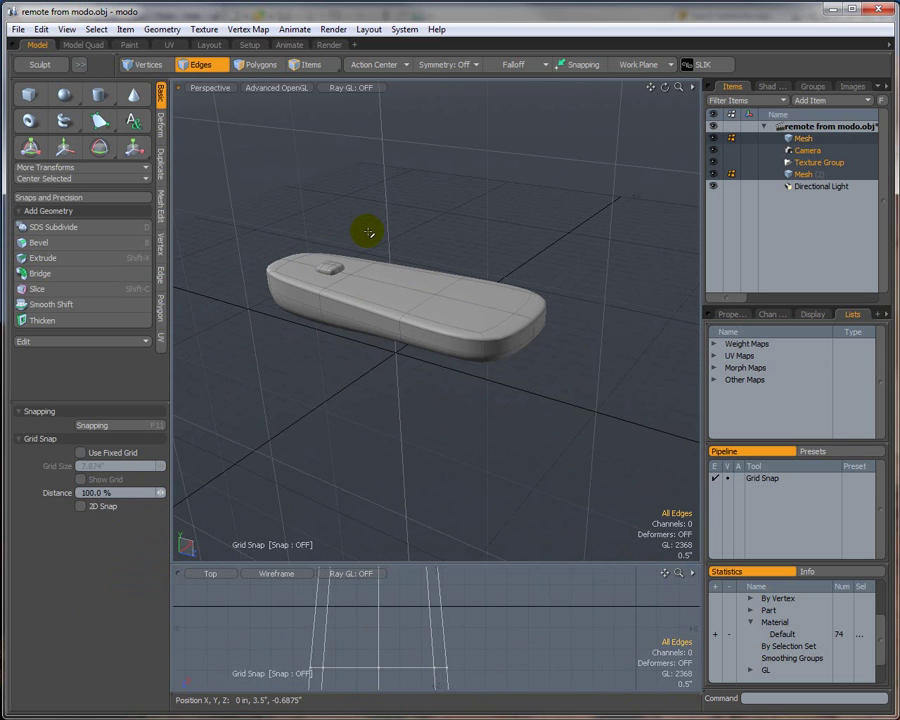
{"action": "left_click", "coordinate": [808, 141]}
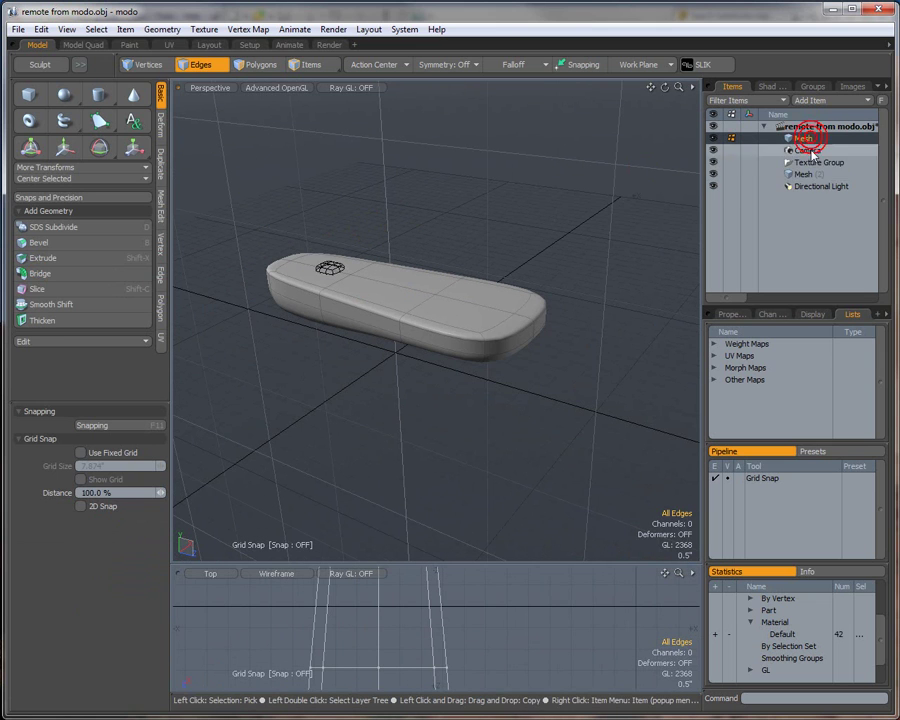
{"action": "left_click", "coordinate": [806, 176], "text": "ctrl"}
{"action": "key", "text": "2"}
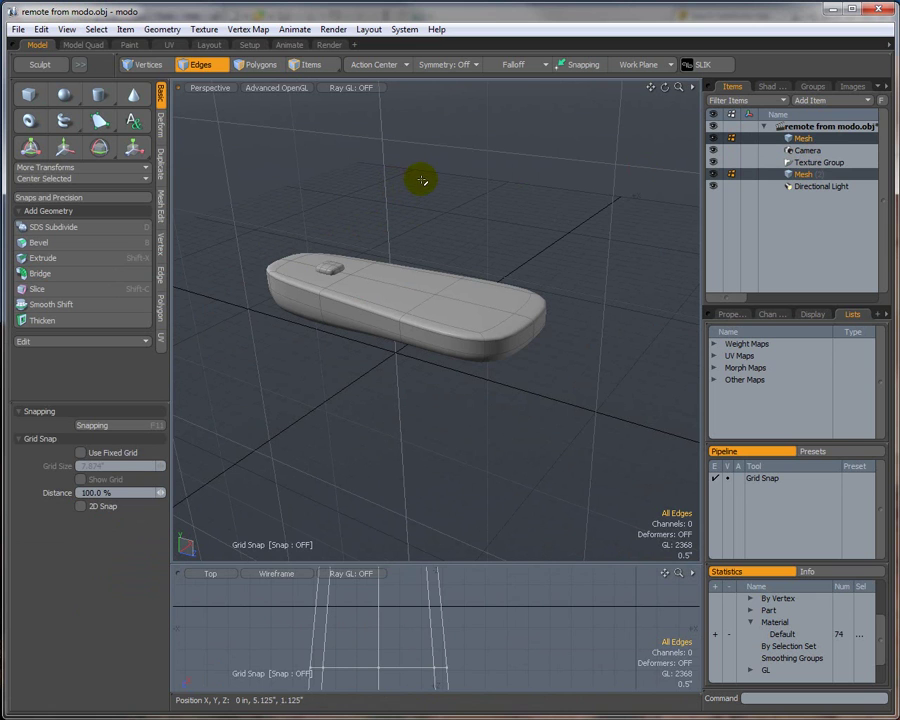
{"action": "key", "text": "y"}
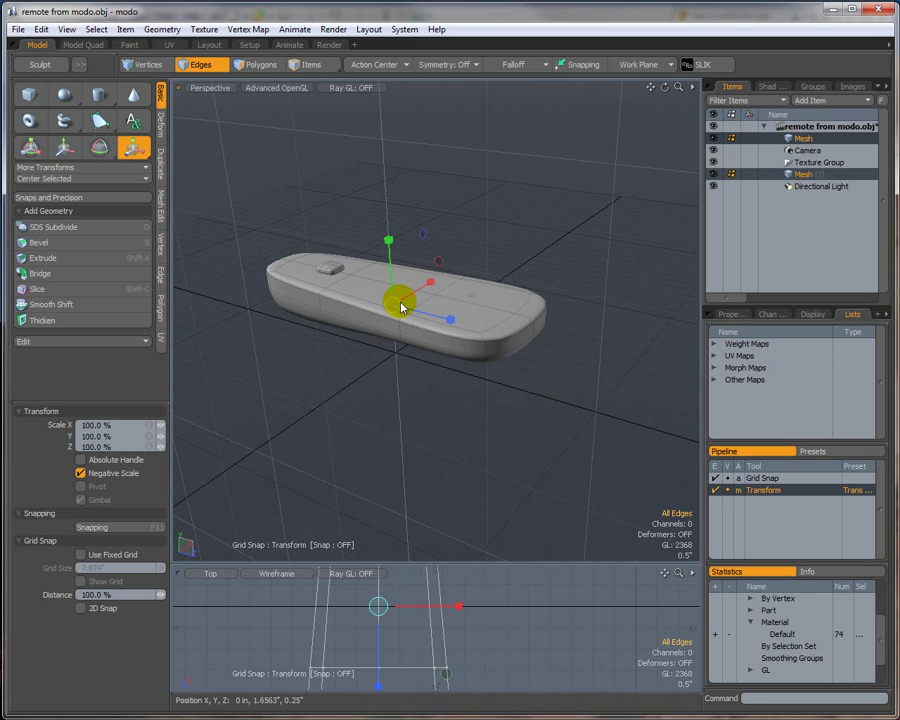
{"action": "left_click_drag", "start_coordinate": [397, 310], "coordinate": [342, 312]}
Measure the scaled body's length from end to end with the Ruler tool.
{"action": "left_click", "coordinate": [66, 29]}
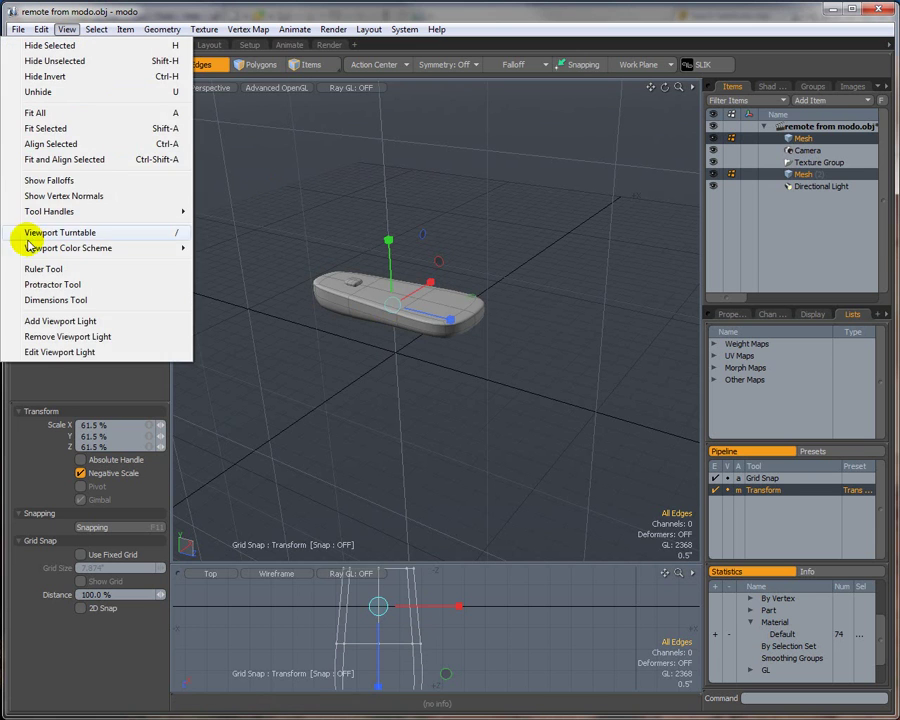
{"action": "left_click", "coordinate": [40, 269]}
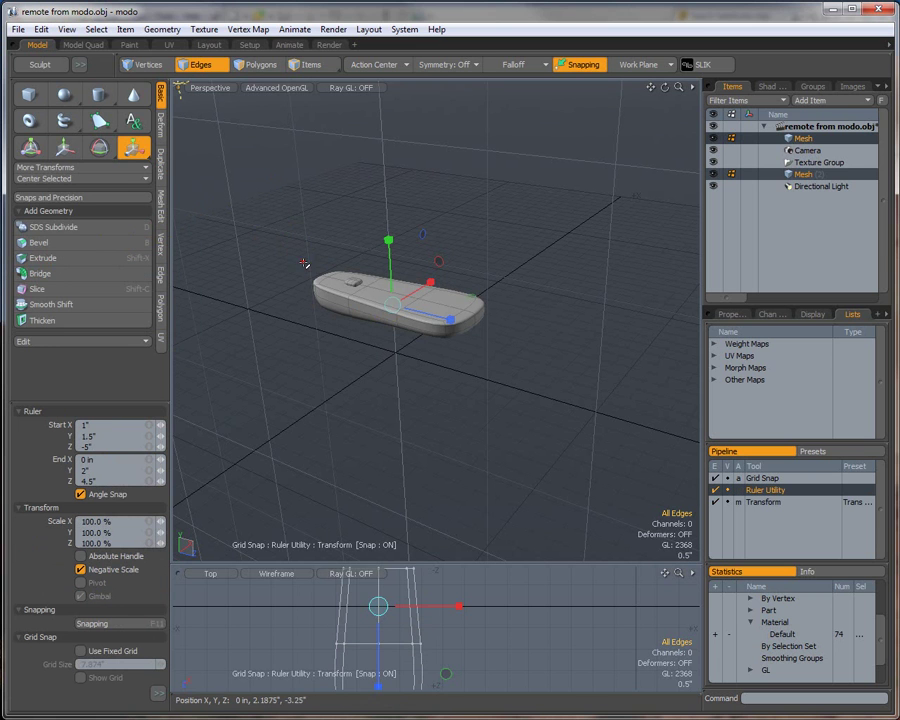
{"action": "scroll", "coordinate": [310, 255], "scroll_direction": "down", "scroll_amount": 2}
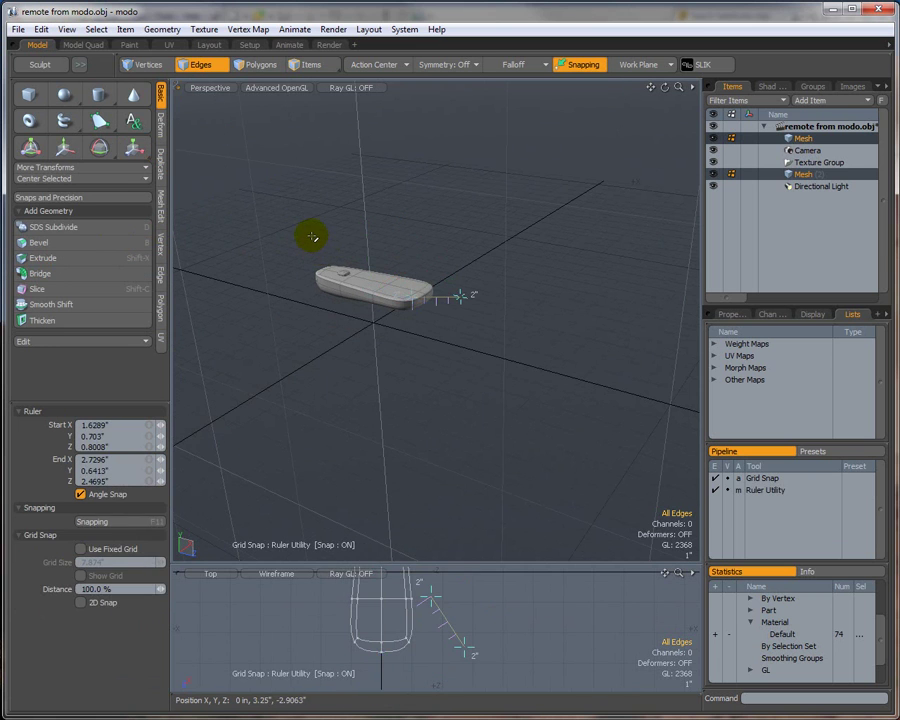
{"action": "scroll", "coordinate": [312, 236], "scroll_direction": "up", "scroll_amount": 4}
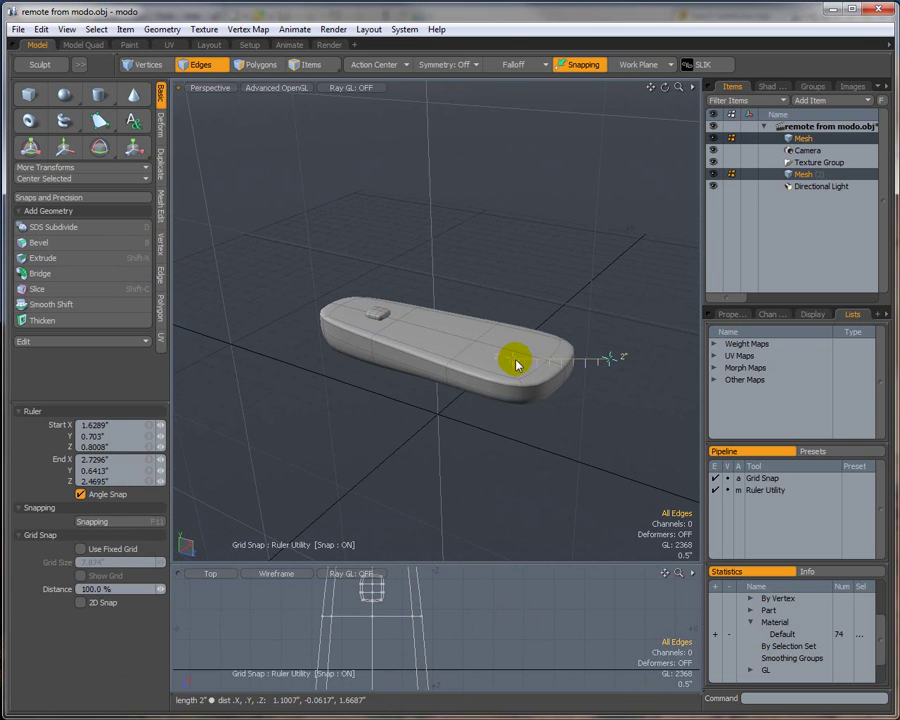
{"action": "left_click_drag", "start_coordinate": [516, 360], "coordinate": [586, 363]}
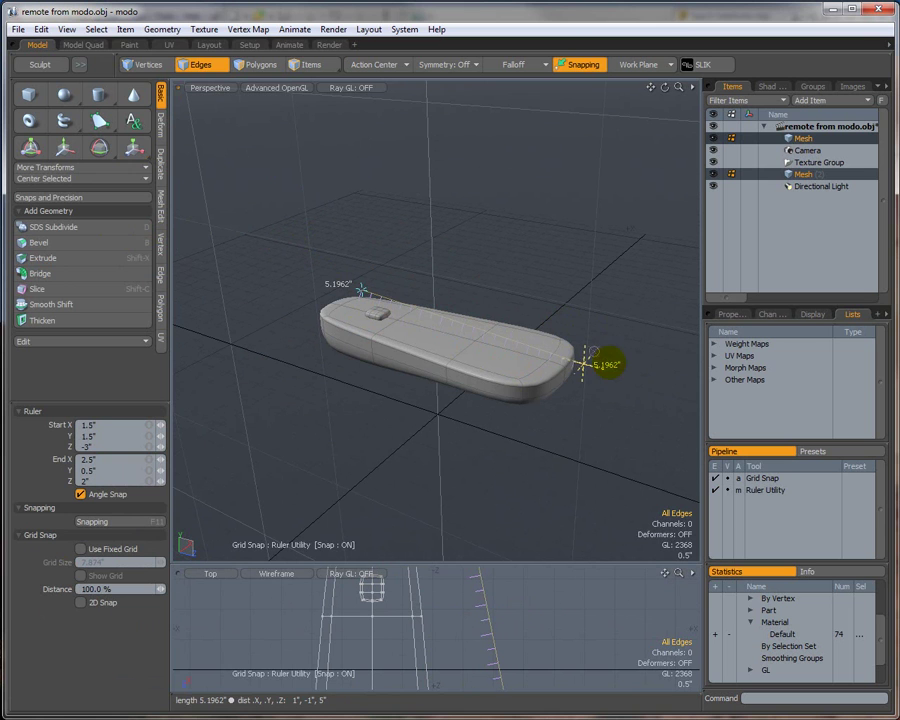
{"action": "key", "text": "3"}
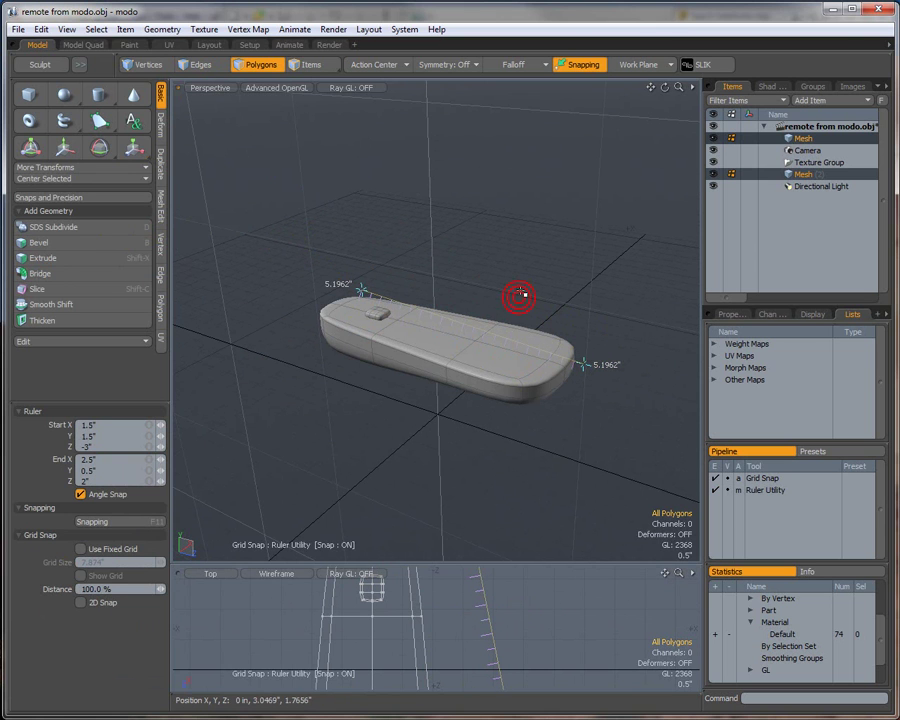
Save the scaled model as "remote control from modo.obj", overwriting the existing file and accepting the OBJ format limits.
{"action": "scroll", "coordinate": [472, 331], "scroll_direction": "up", "scroll_amount": 2}
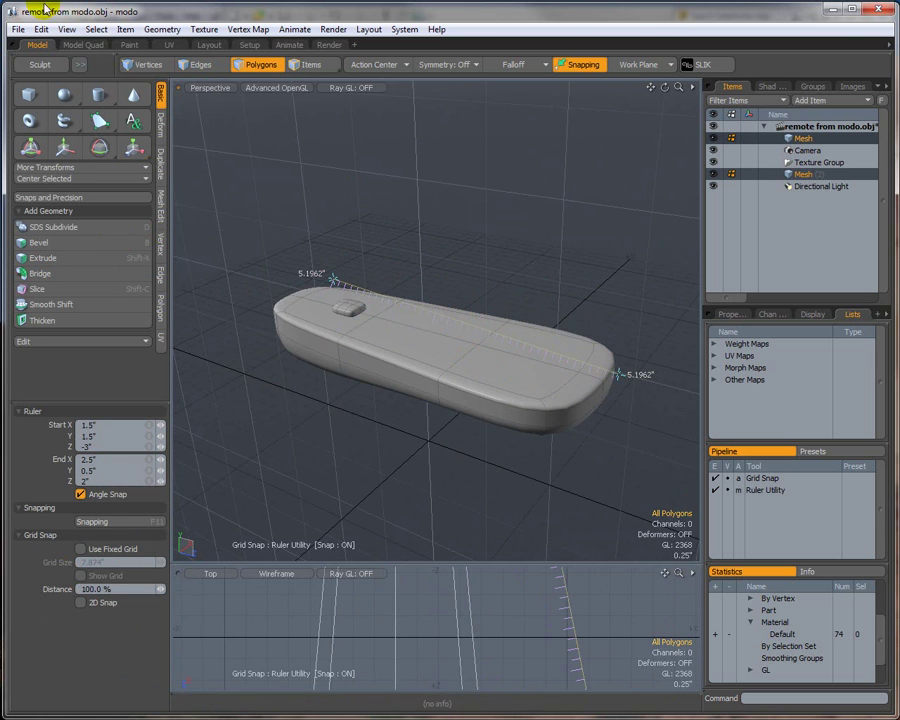
{"action": "left_click", "coordinate": [19, 30]}
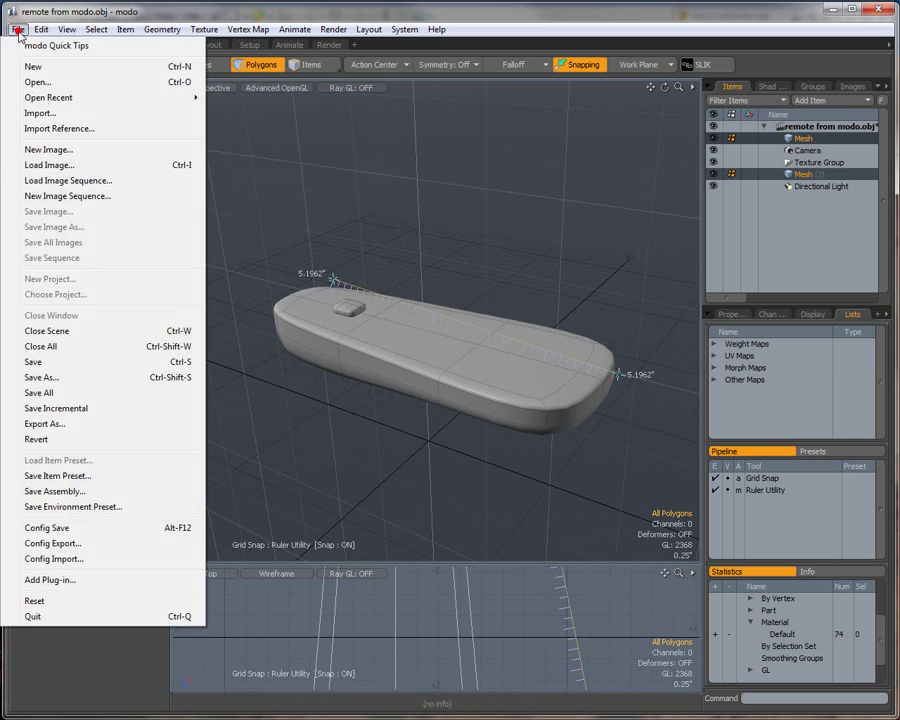
{"action": "left_click", "coordinate": [34, 373]}
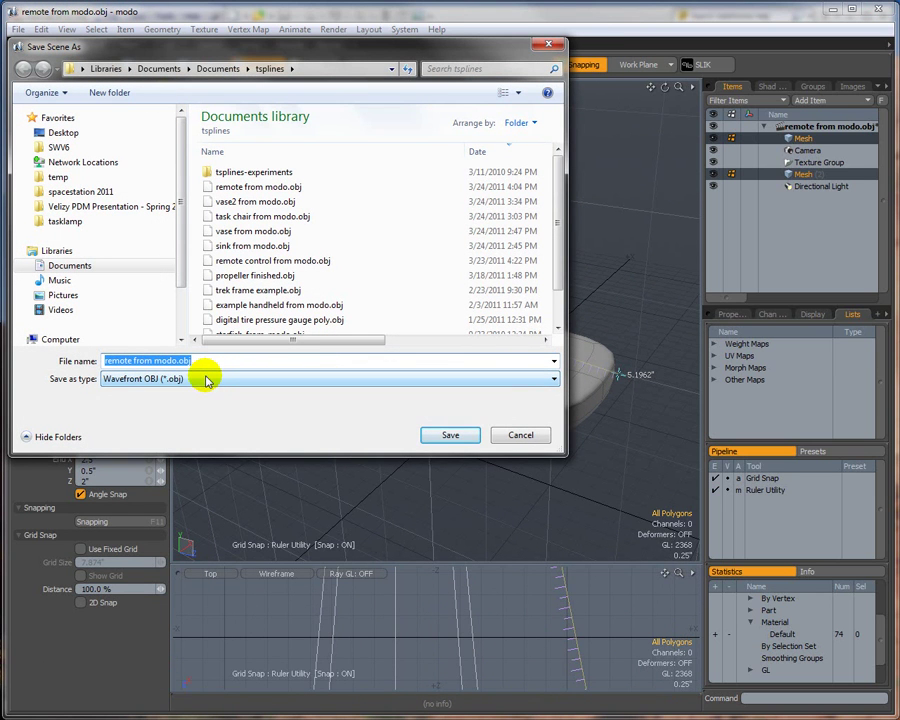
{"action": "left_click", "coordinate": [256, 260]}
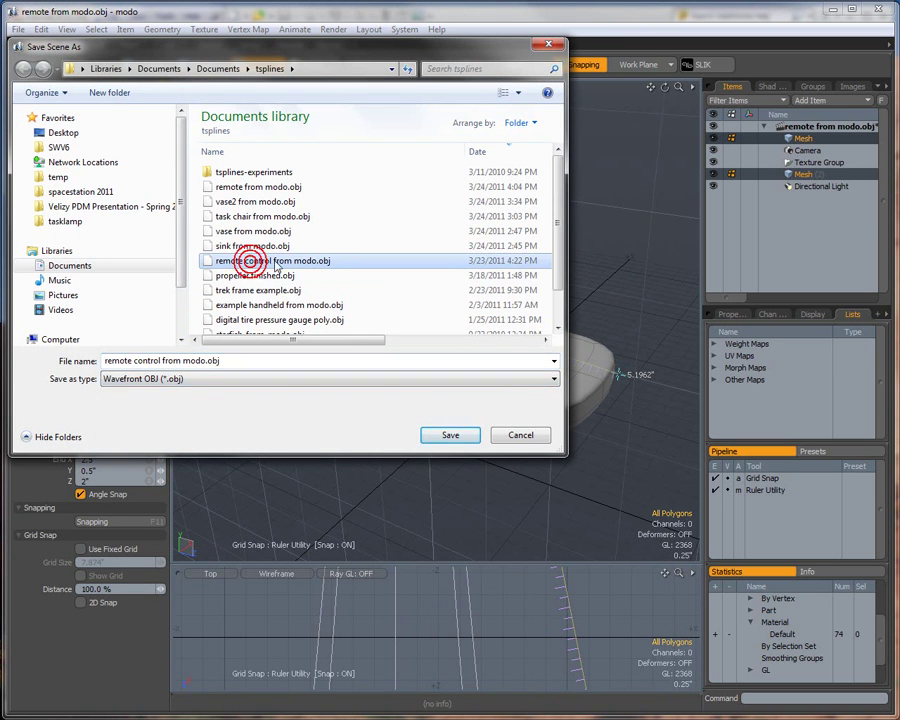
{"action": "left_click", "coordinate": [452, 437]}
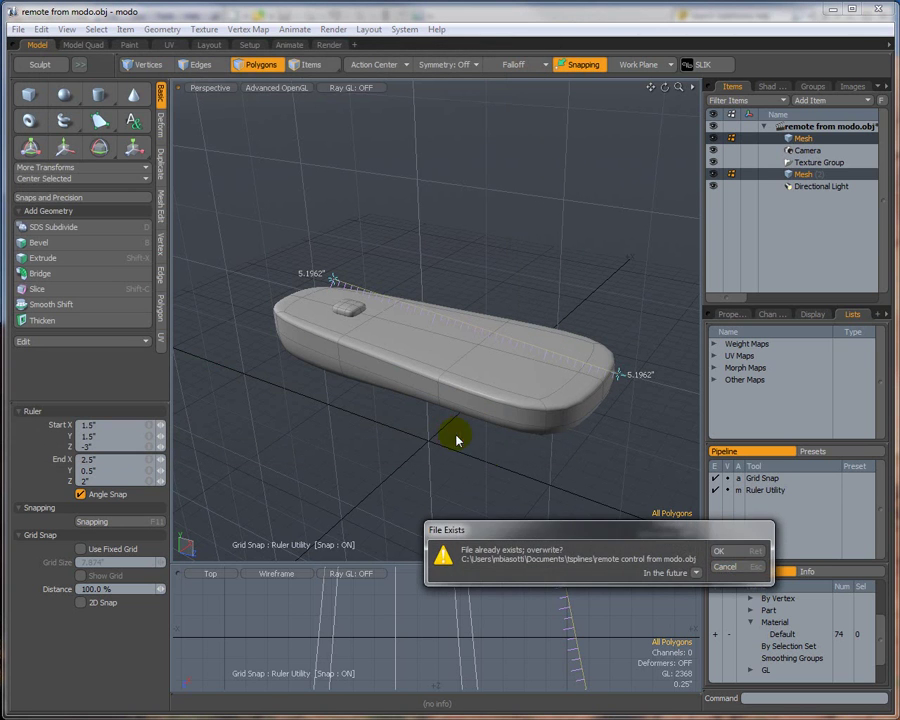
{"action": "left_click", "coordinate": [735, 553]}
{"action": "left_click", "coordinate": [703, 546]}
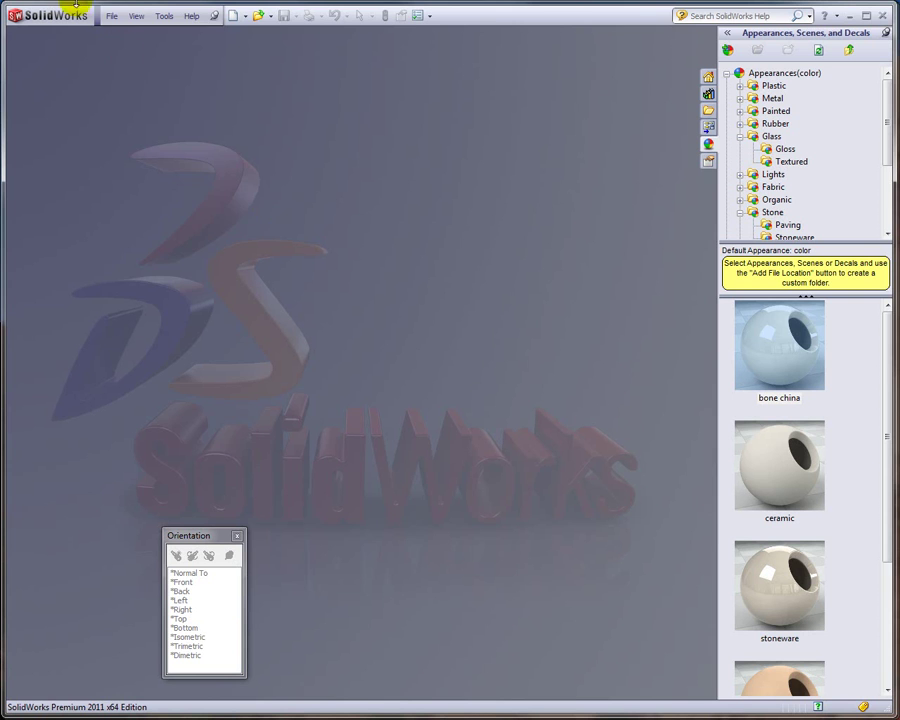
Switch to SolidWorks and open "remote control from modo.obj" using the "OBJ as T-Spline (*.obj)" file type.
{"action": "left_click", "coordinate": [112, 15]}
{"action": "left_click", "coordinate": [137, 49]}
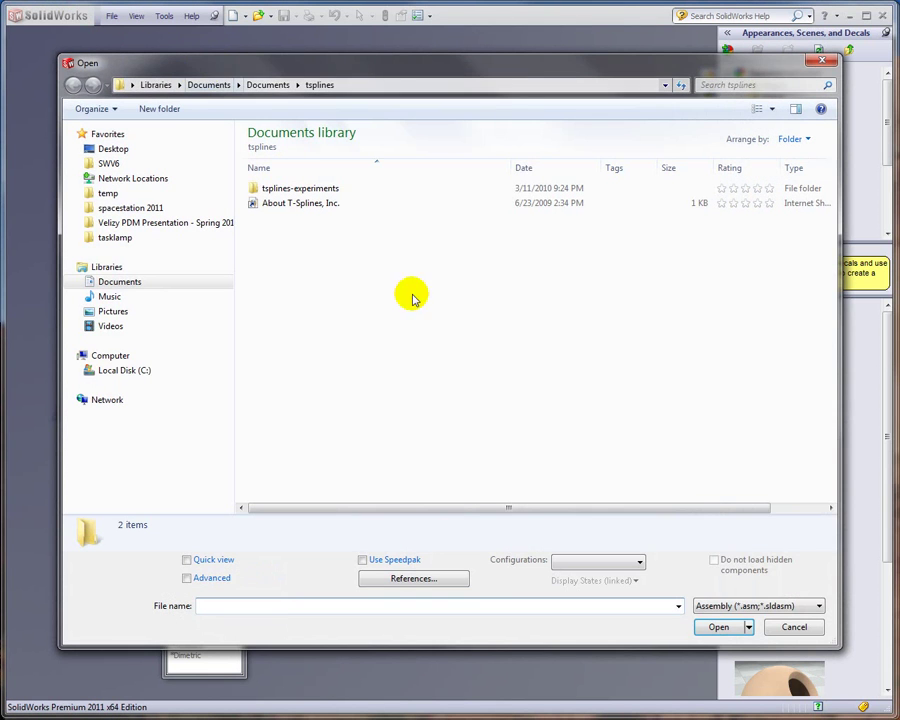
{"action": "left_click", "coordinate": [745, 606]}
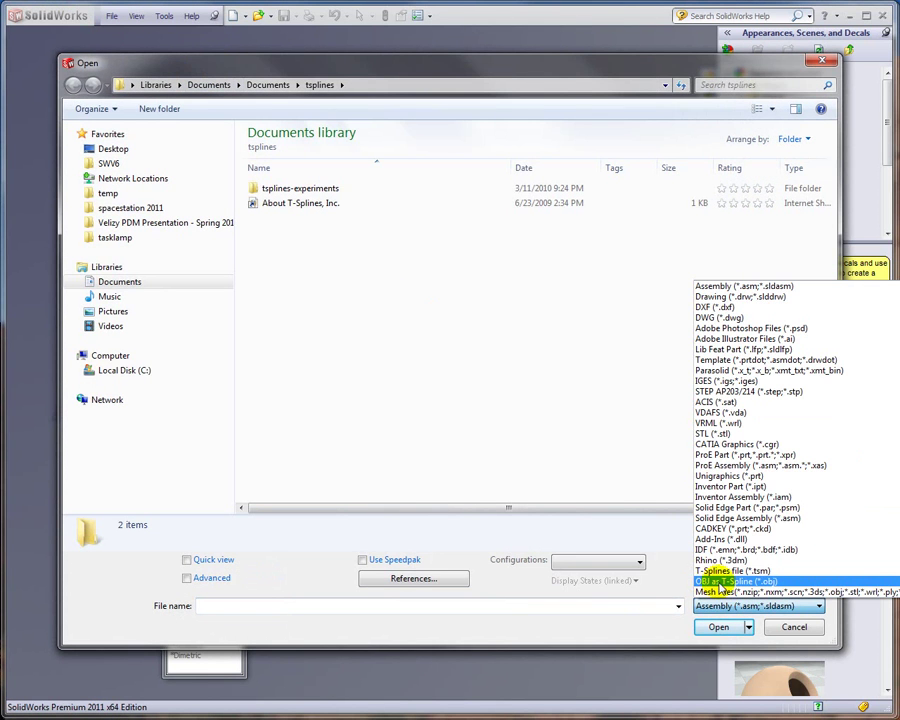
{"action": "left_click", "coordinate": [737, 581]}
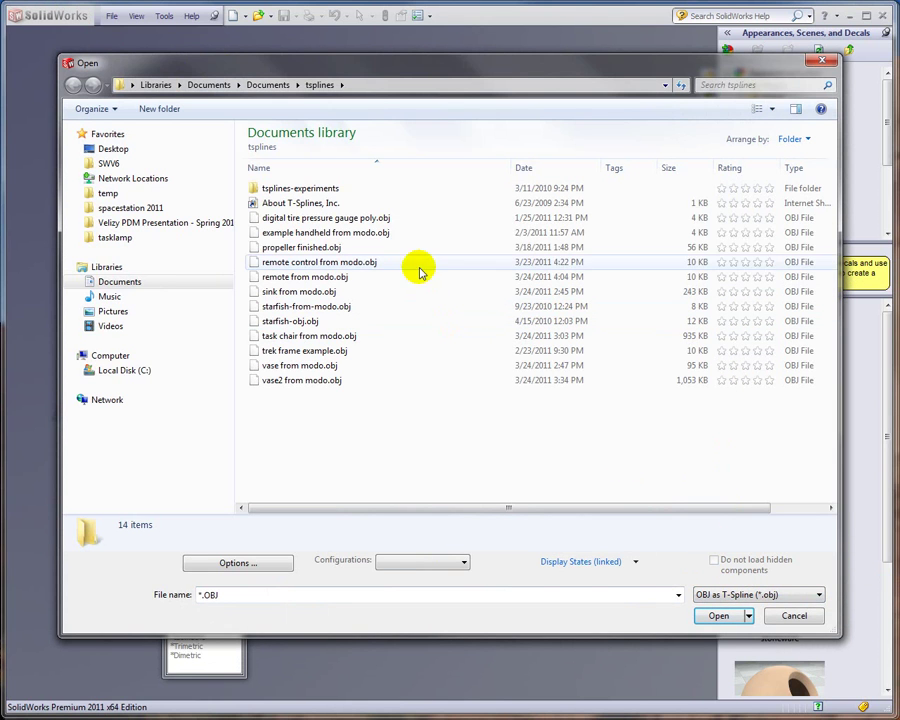
{"action": "left_click", "coordinate": [360, 262]}
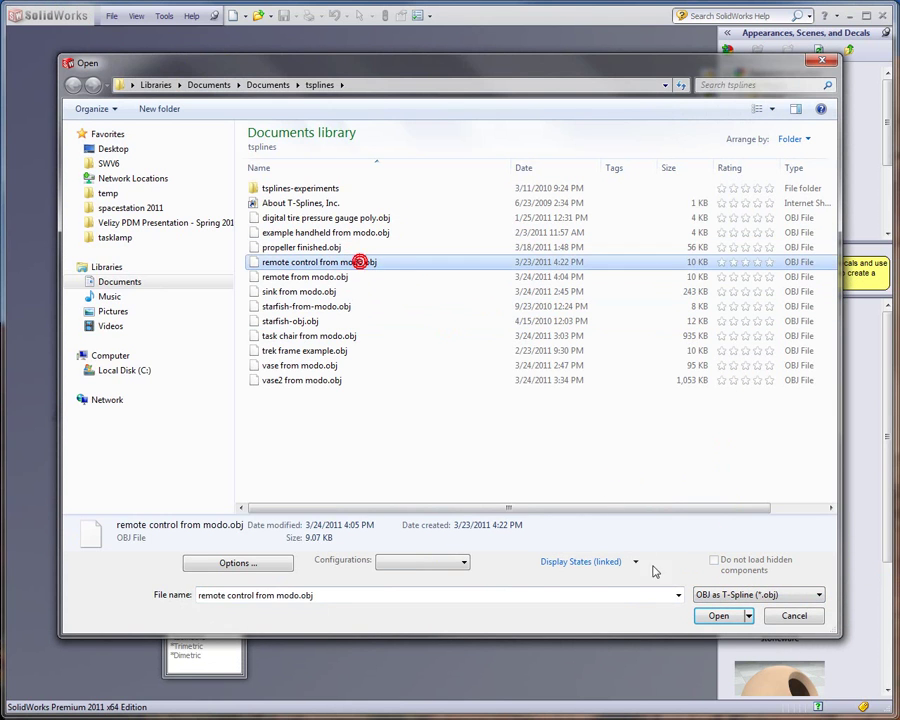
{"action": "left_click", "coordinate": [716, 615]}
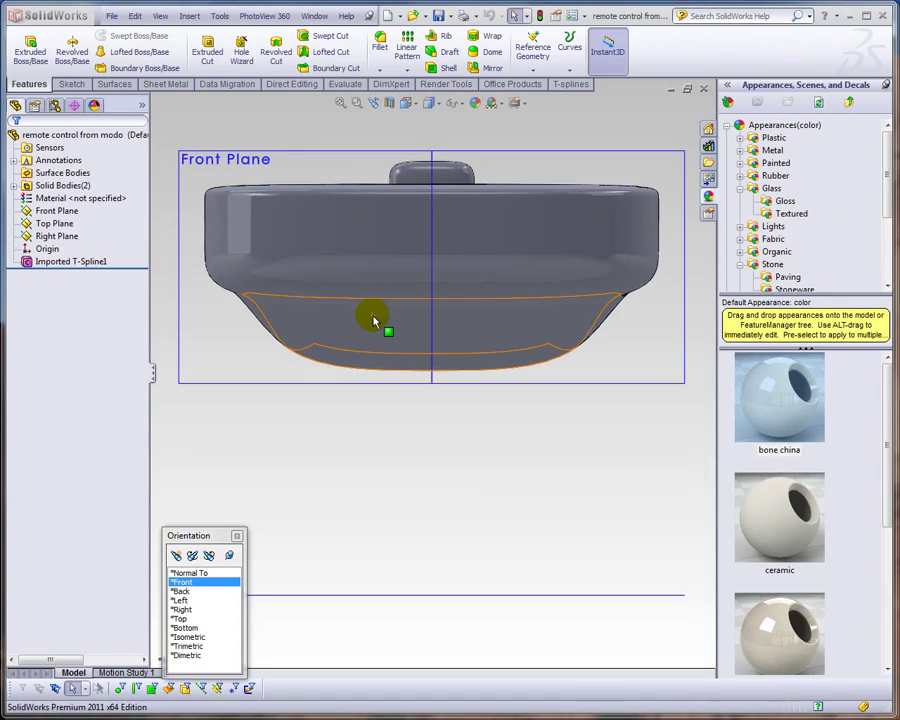
Examine the imported model in 3D and highlight each of its solid bodies, the remote body and the button.
{"action": "middle_click_drag", "start_coordinate": [233, 275], "coordinate": [484, 257]}
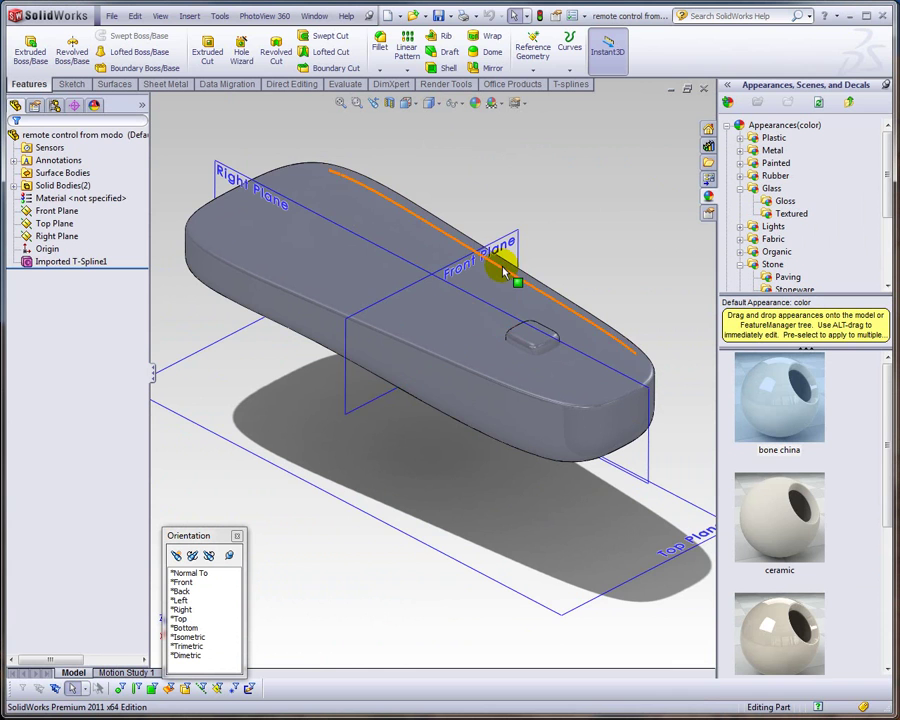
{"action": "left_click", "coordinate": [68, 186]}
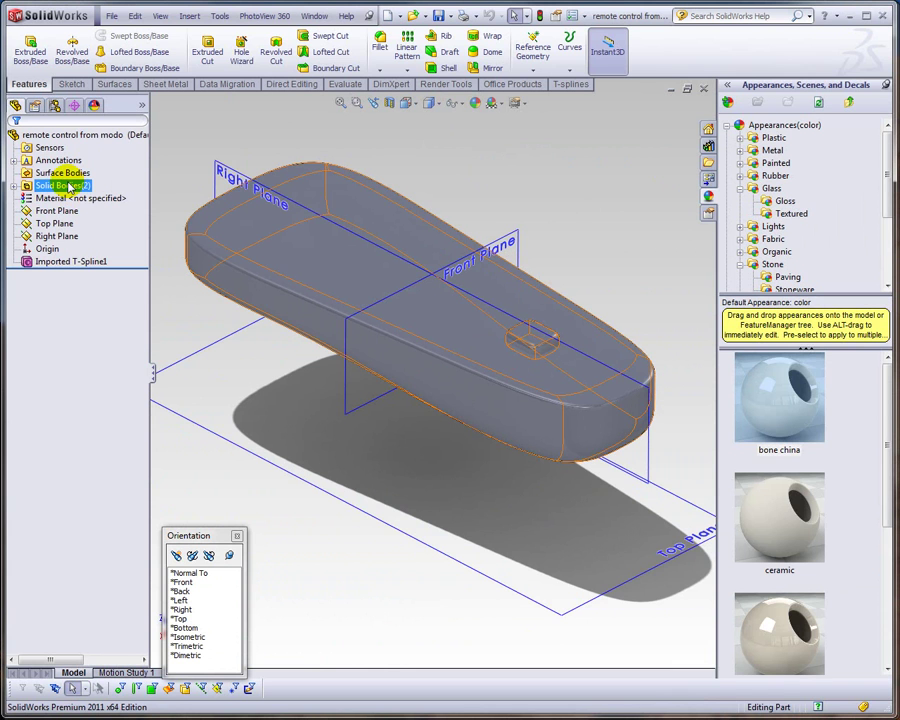
{"action": "left_click", "coordinate": [13, 186]}
{"action": "left_click", "coordinate": [74, 198]}
{"action": "left_click", "coordinate": [76, 211]}
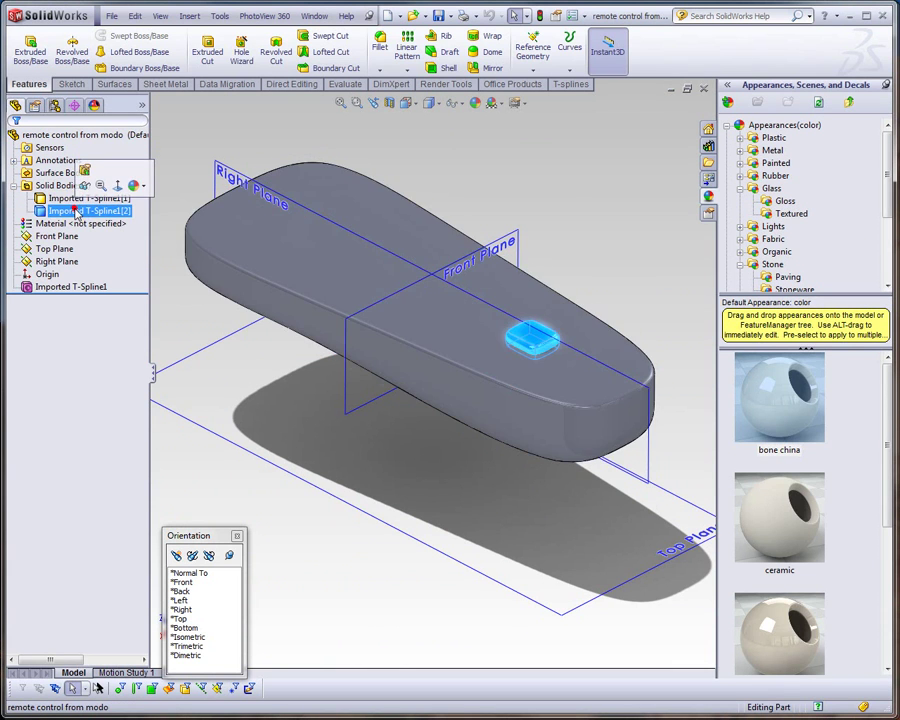
{"action": "left_click", "coordinate": [62, 199]}
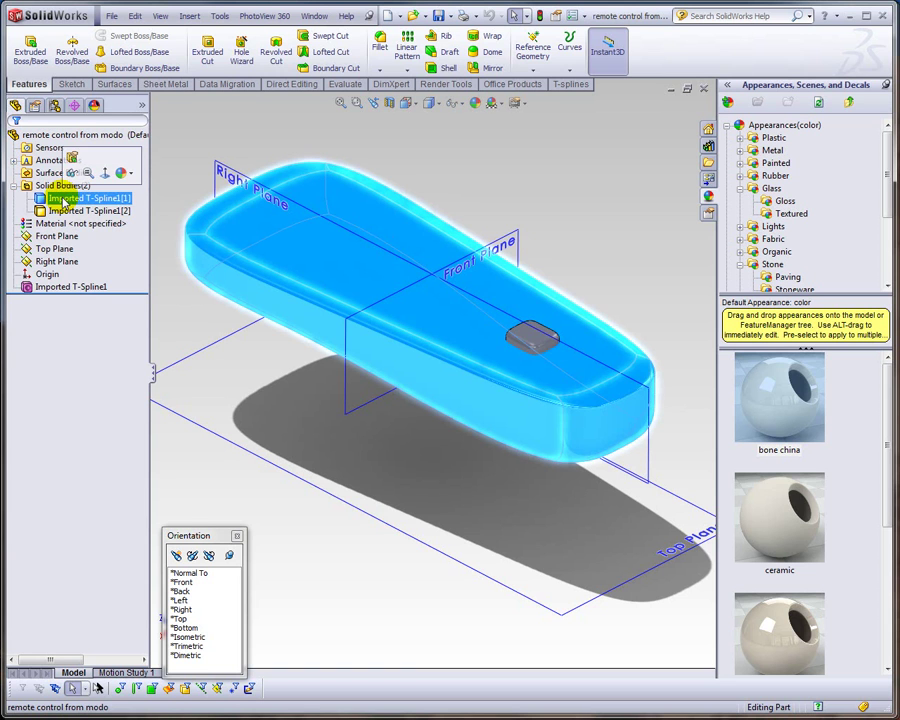
{"action": "left_click", "coordinate": [199, 481]}
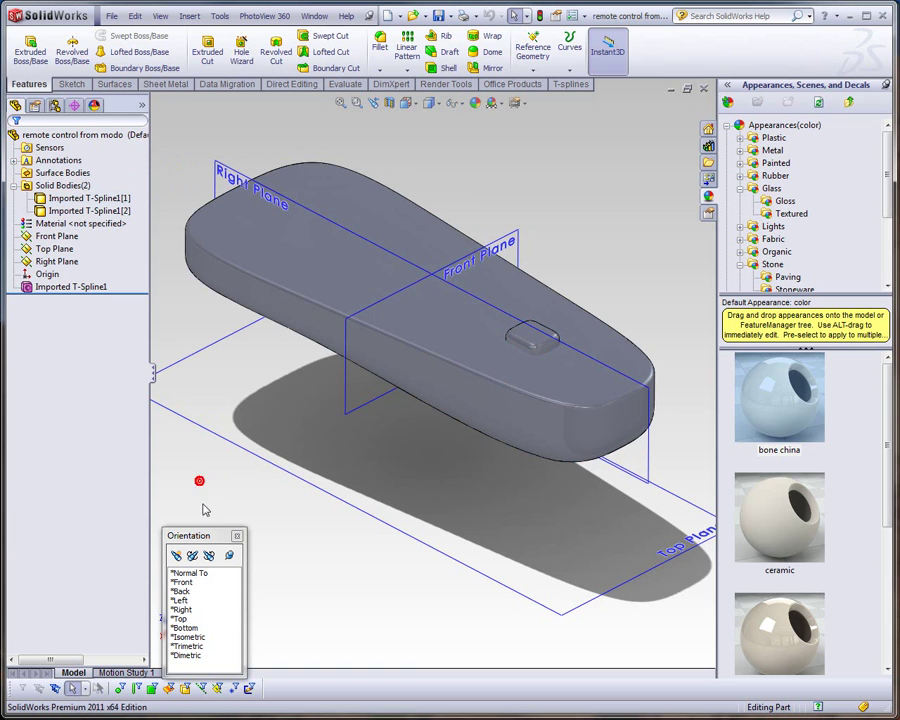
On the Right Plane, sketch a horizontal line about 5.51 in long across the remote body just below its top face.
{"action": "left_click", "coordinate": [186, 610]}
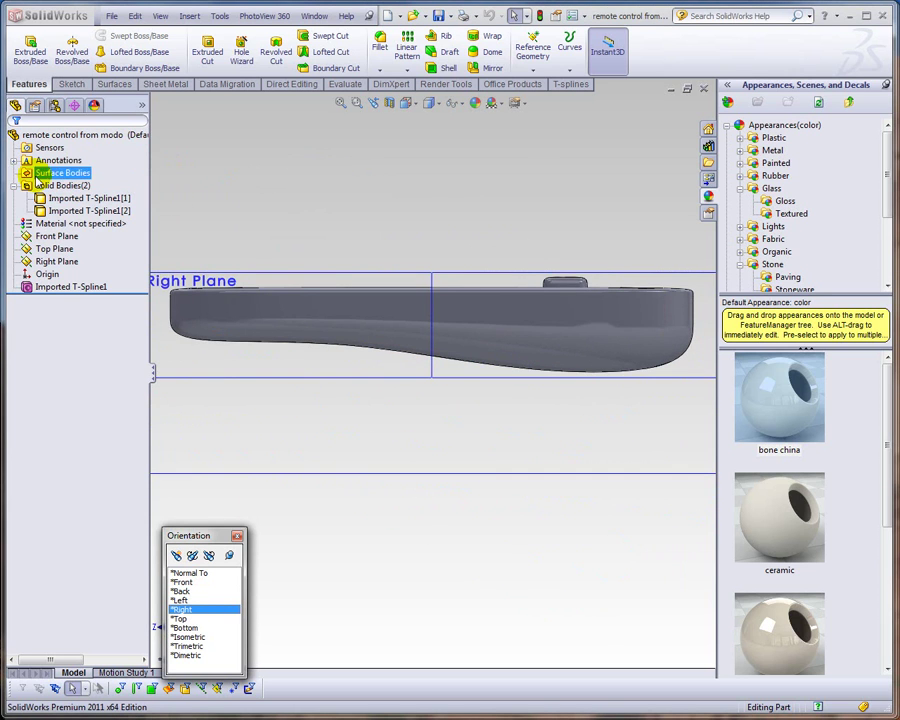
{"action": "right_click", "coordinate": [185, 267]}
{"action": "left_click", "coordinate": [210, 248]}
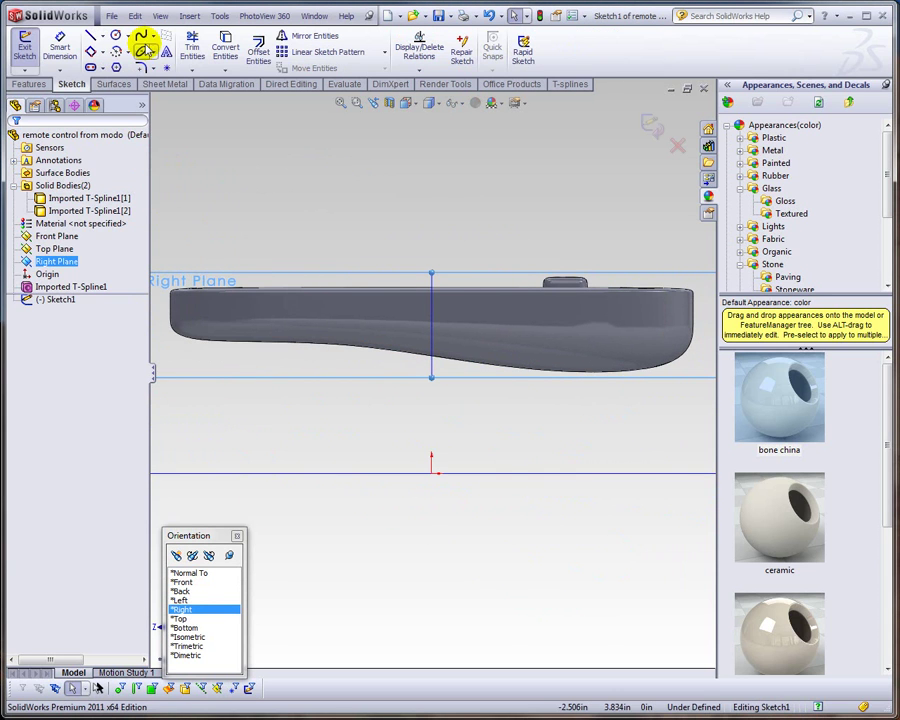
{"action": "left_click", "coordinate": [90, 35]}
{"action": "left_click", "coordinate": [158, 299]}
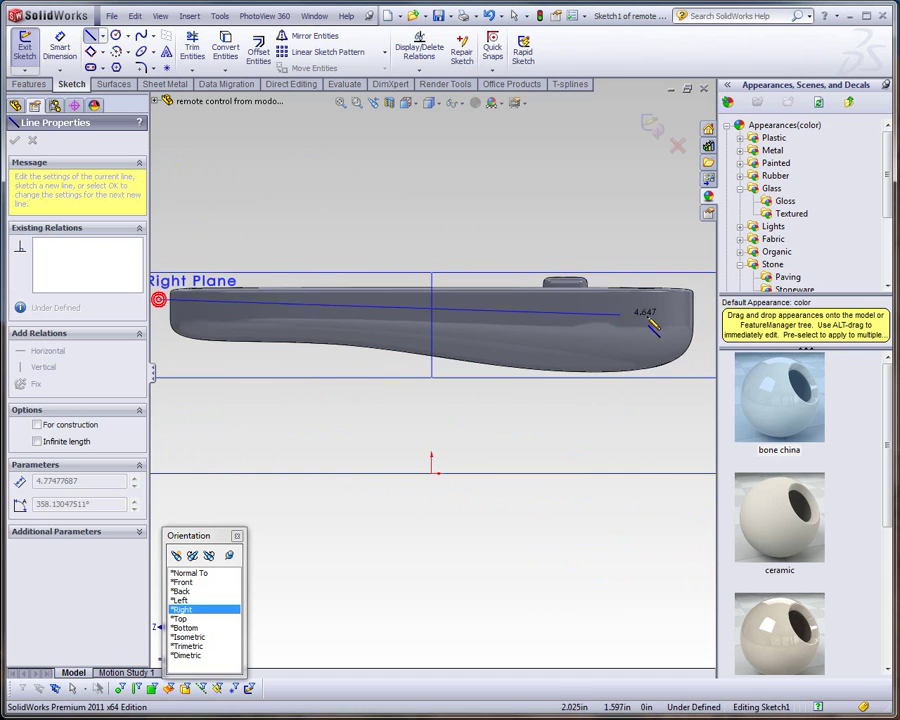
{"action": "left_click", "coordinate": [706, 300]}
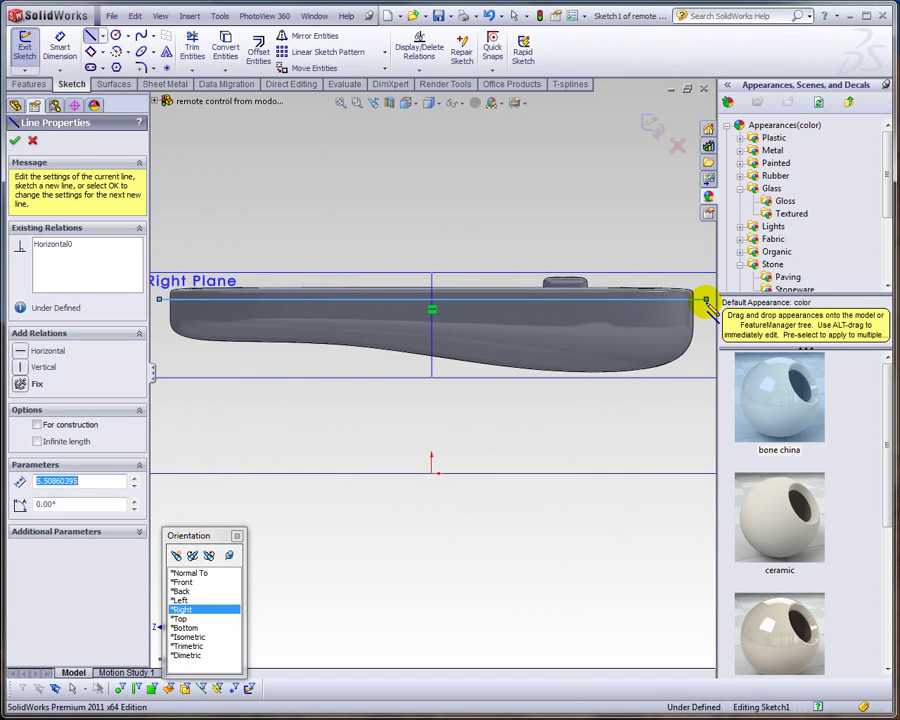
Split the remote body with a one-direction thin Extruded Cut along the line, Through All, 0.03 in thick.
{"action": "left_click", "coordinate": [44, 86]}
{"action": "left_click", "coordinate": [206, 50]}
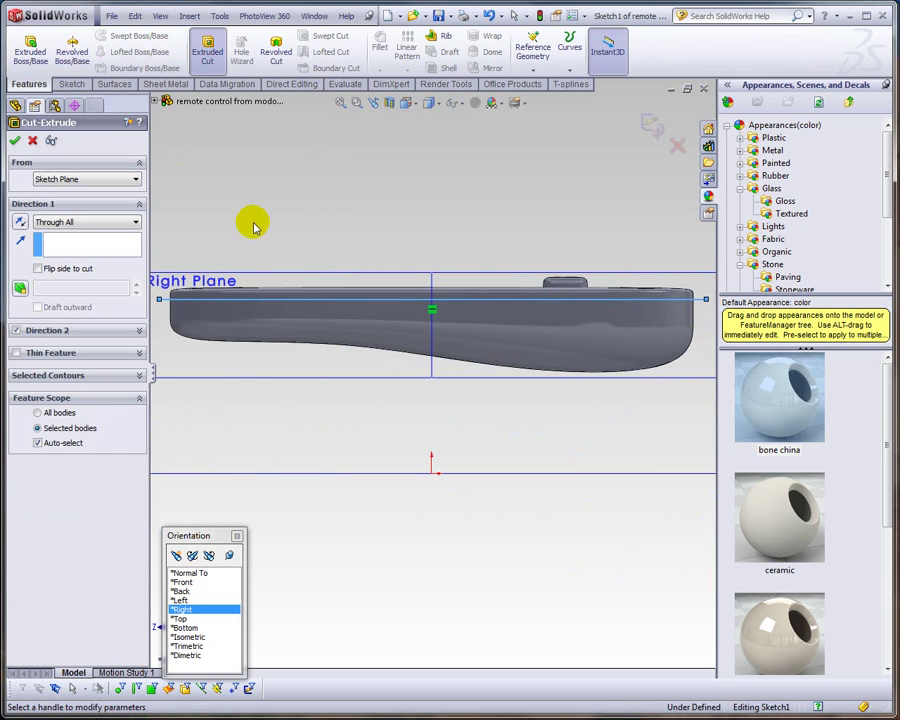
{"action": "left_click", "coordinate": [17, 352]}
{"action": "type", "text": ".03"}
{"action": "key", "text": "Return"}
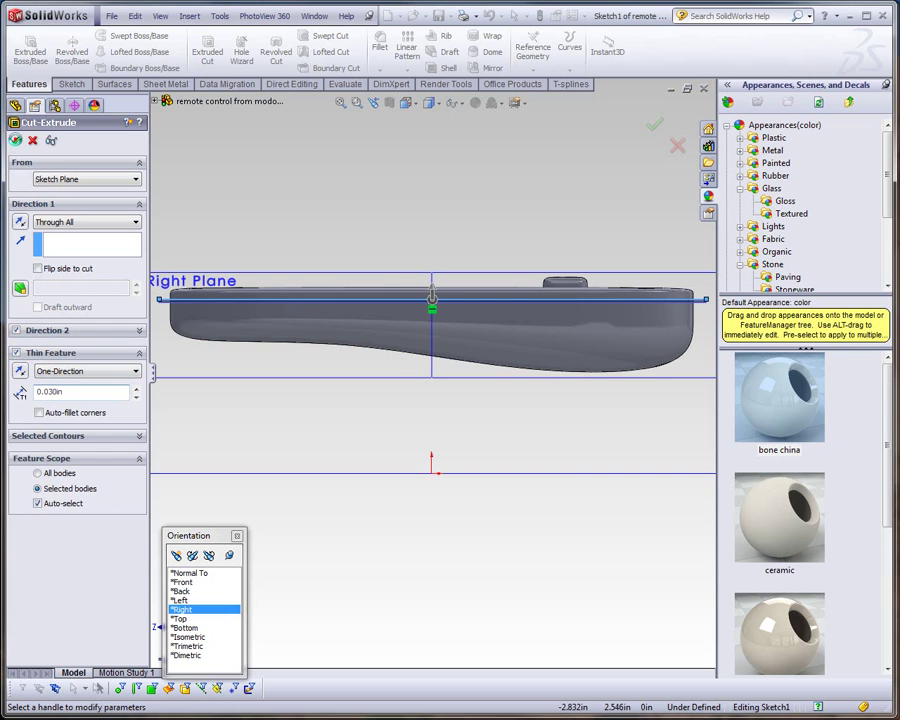
{"action": "left_click", "coordinate": [15, 141]}
{"action": "left_click", "coordinate": [24, 34]}
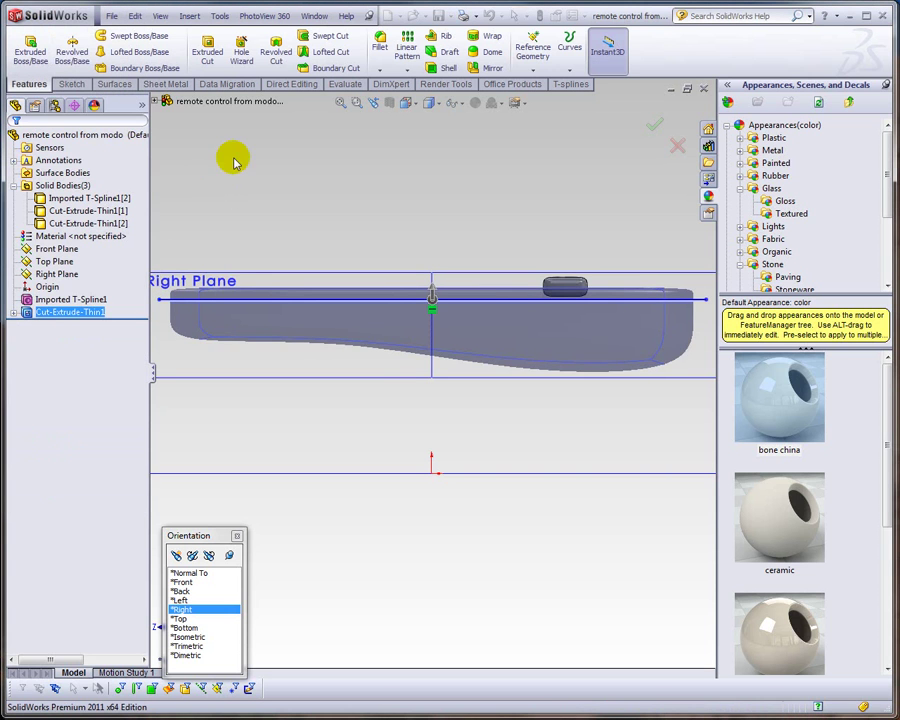
Hide the upper part of the split remote body to expose the lower part's cut face.
{"action": "right_click", "coordinate": [316, 292]}
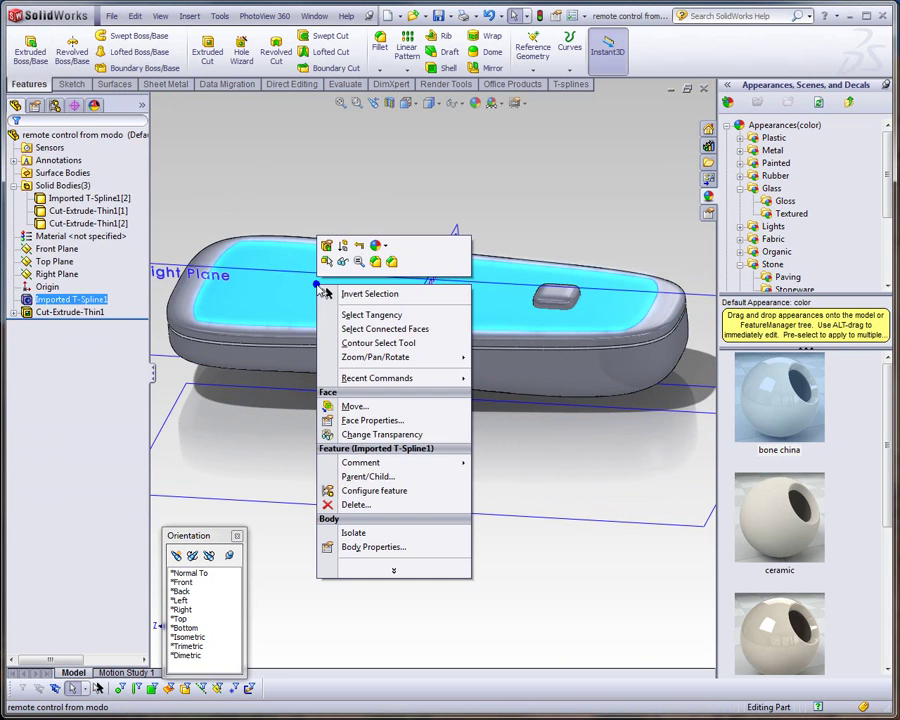
{"action": "left_click", "coordinate": [336, 256]}
{"action": "middle_click_drag", "start_coordinate": [340, 264], "coordinate": [297, 322]}
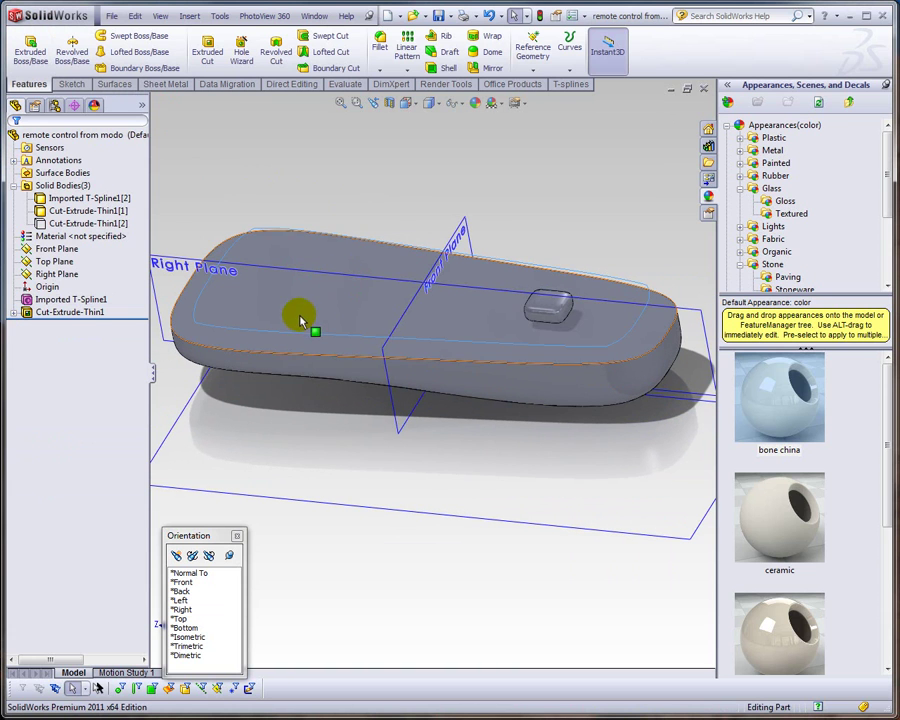
{"action": "left_click", "coordinate": [437, 69]}
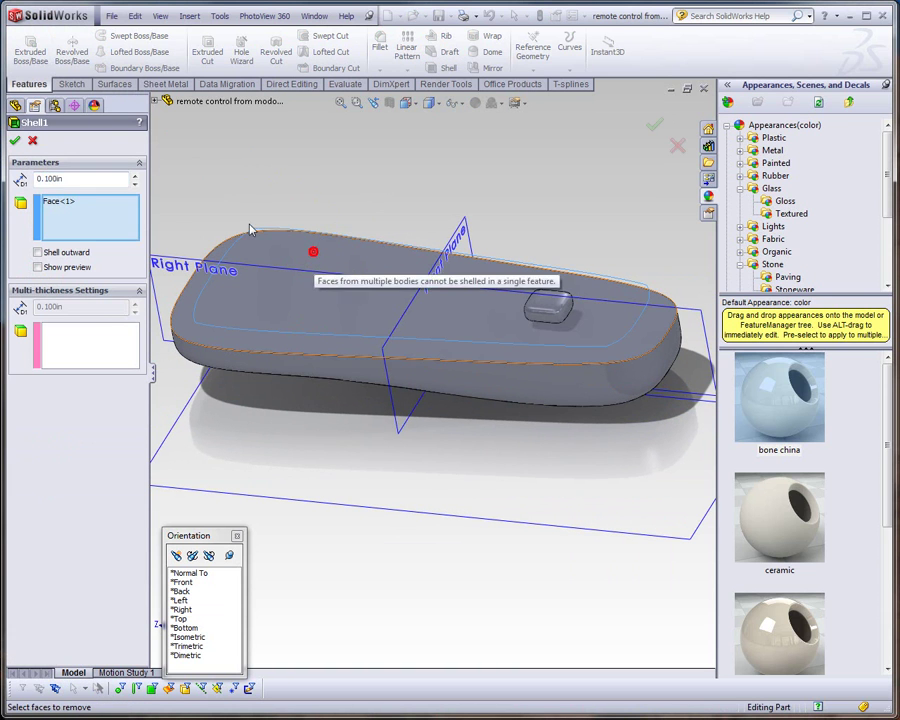
{"action": "left_click", "coordinate": [77, 178]}
{"action": "left_click_drag", "start_coordinate": [12, 180], "coordinate": [123, 191]}
{"action": "left_click", "coordinate": [33, 141]}
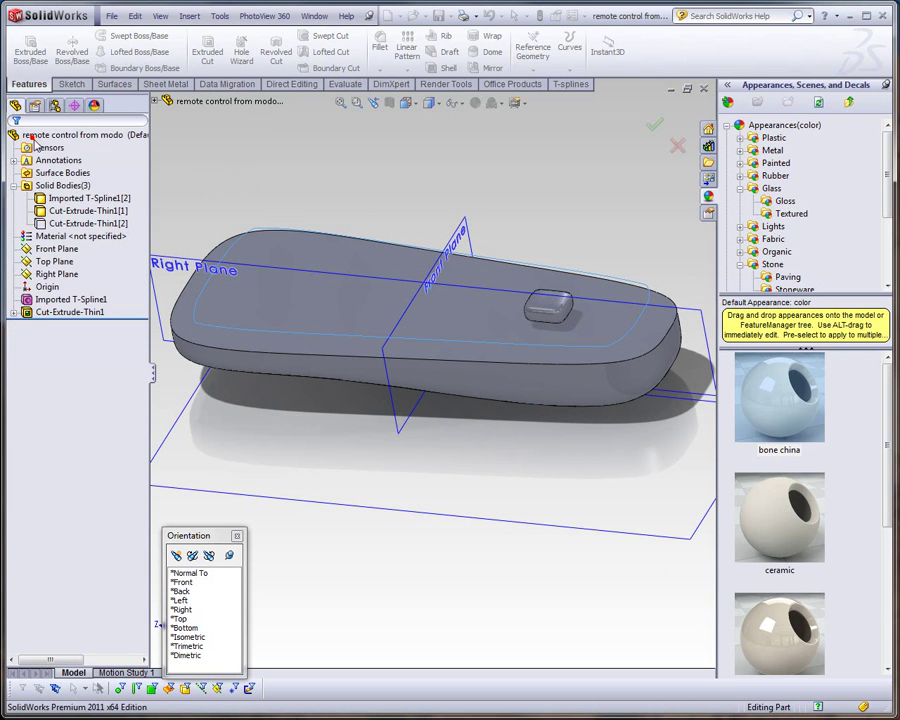
Shell the lower body with a 0.085 in wall thickness, removing its flat top face.
{"action": "middle_click_drag", "start_coordinate": [287, 197], "coordinate": [279, 228]}
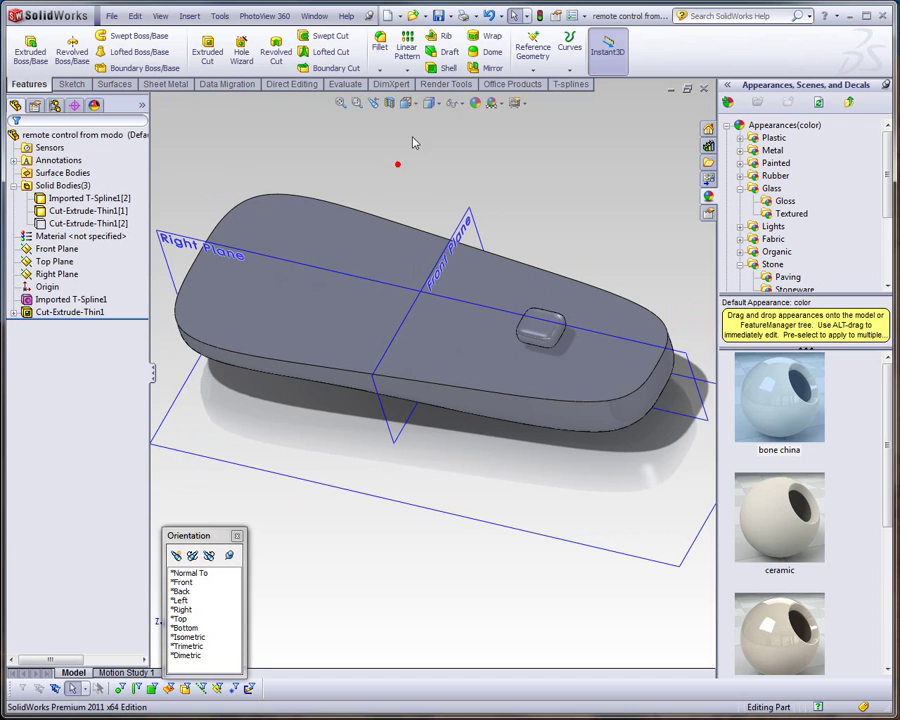
{"action": "left_click", "coordinate": [297, 237]}
{"action": "left_click", "coordinate": [448, 67]}
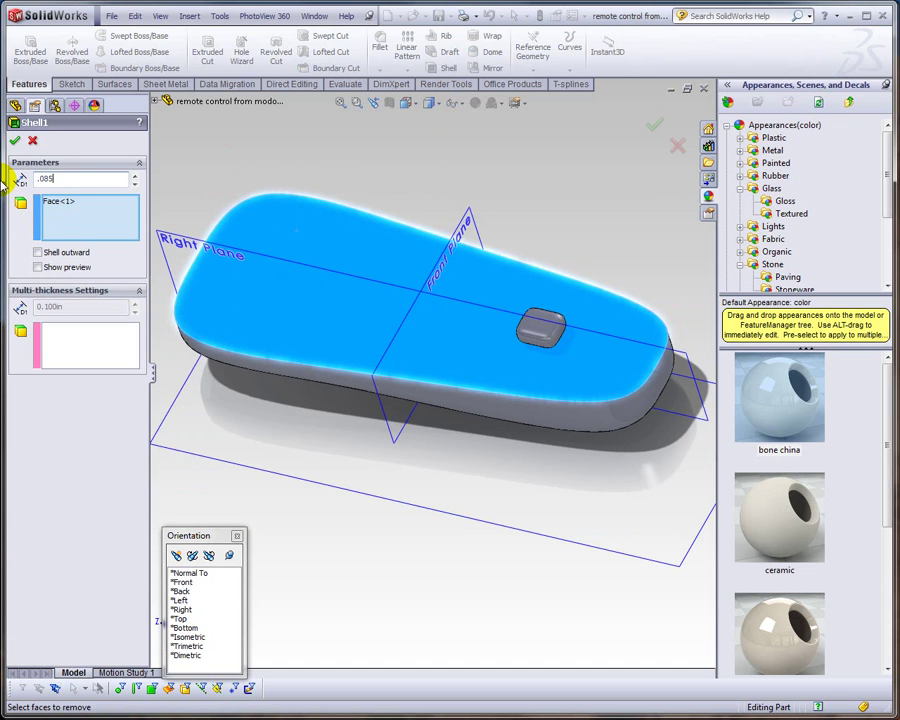
{"action": "left_click", "coordinate": [13, 141]}
Show the hidden upper body of the remote again.
{"action": "middle_click_drag", "start_coordinate": [380, 165], "coordinate": [494, 239]}
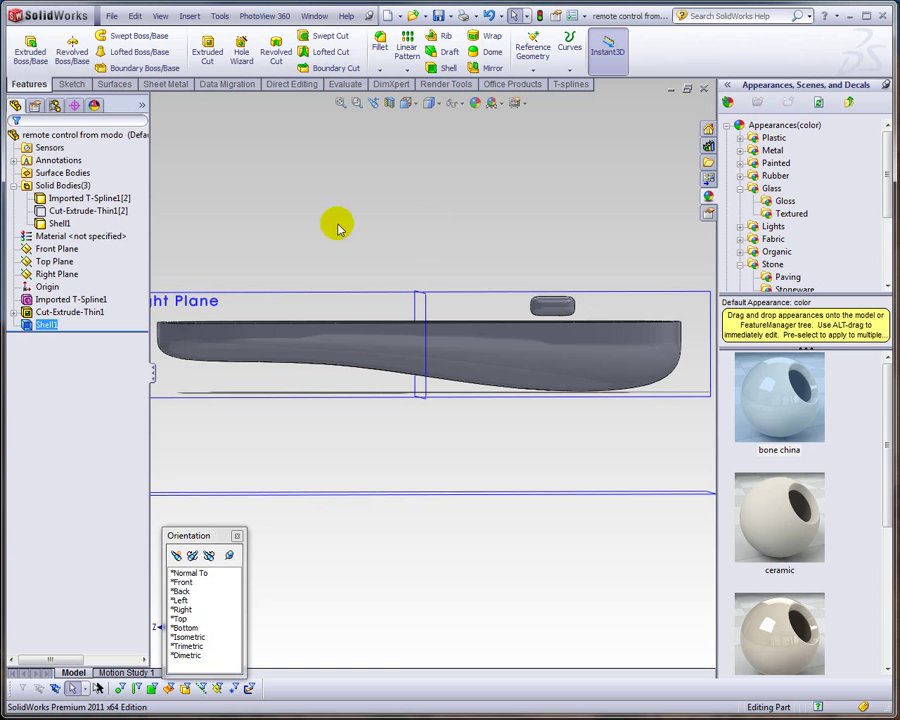
{"action": "right_click", "coordinate": [81, 211]}
{"action": "left_click", "coordinate": [82, 187]}
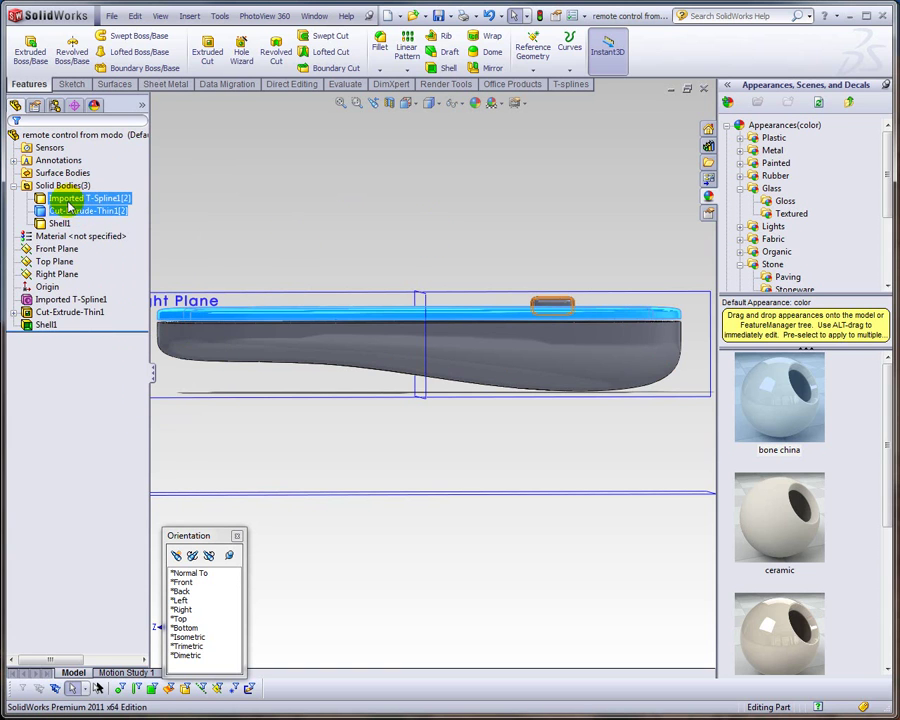
Edit the imported T-Spline and move the underside vertices at the deep end of the remote slightly downward.
{"action": "right_click", "coordinate": [66, 299]}
{"action": "left_click", "coordinate": [75, 261]}
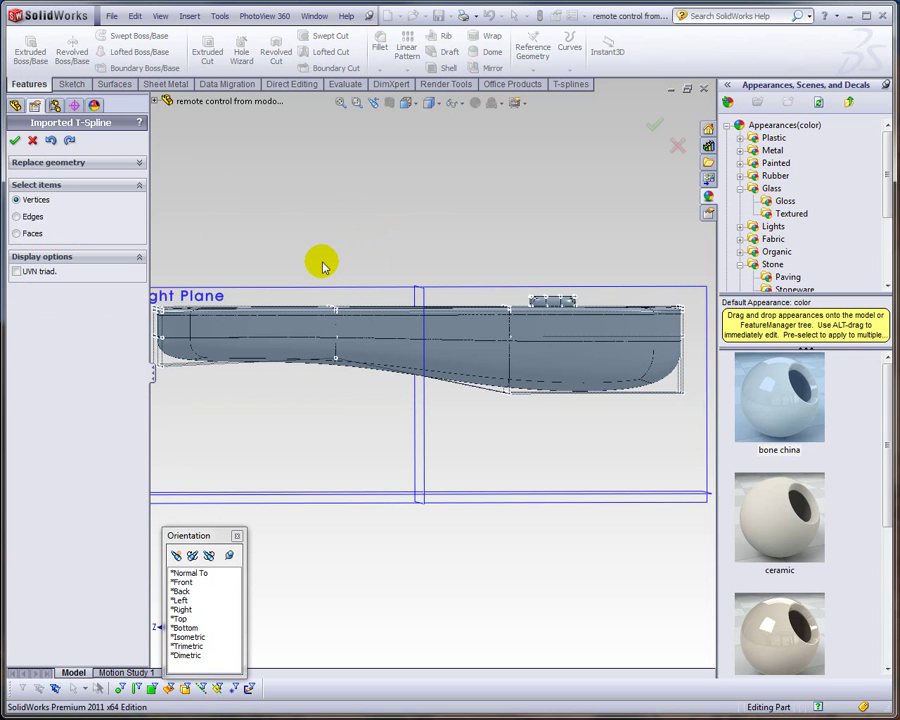
{"action": "key", "text": "ctrl+5"}
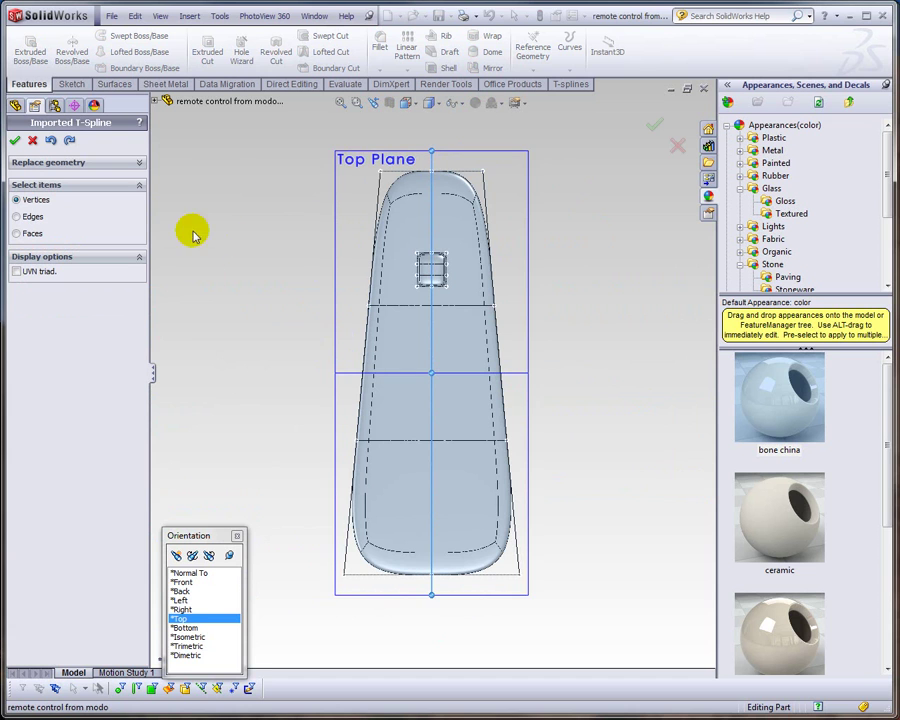
{"action": "left_click", "coordinate": [183, 609]}
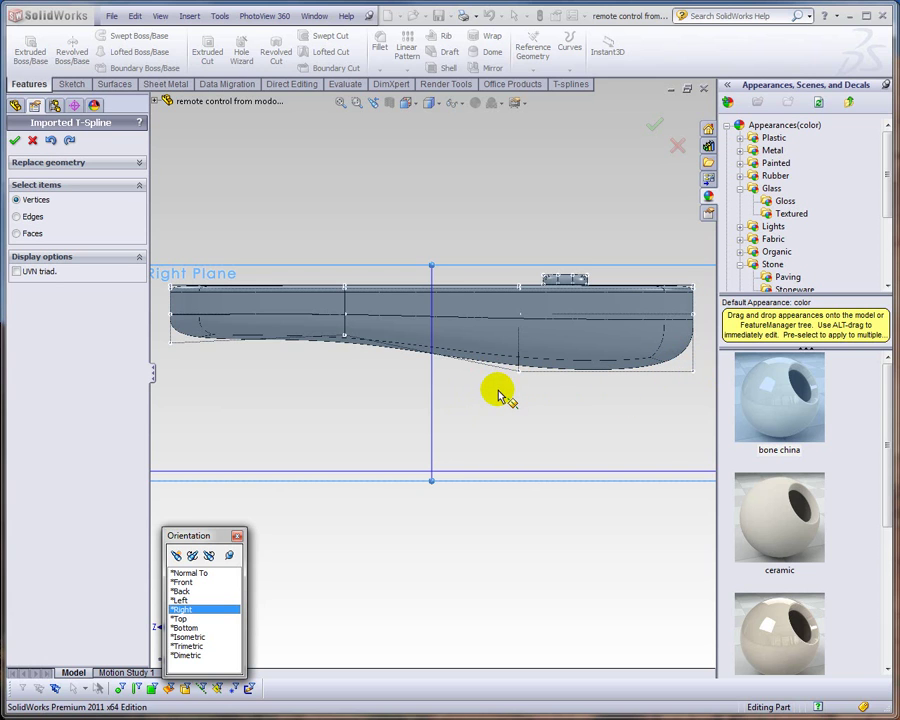
{"action": "left_click", "coordinate": [495, 397]}
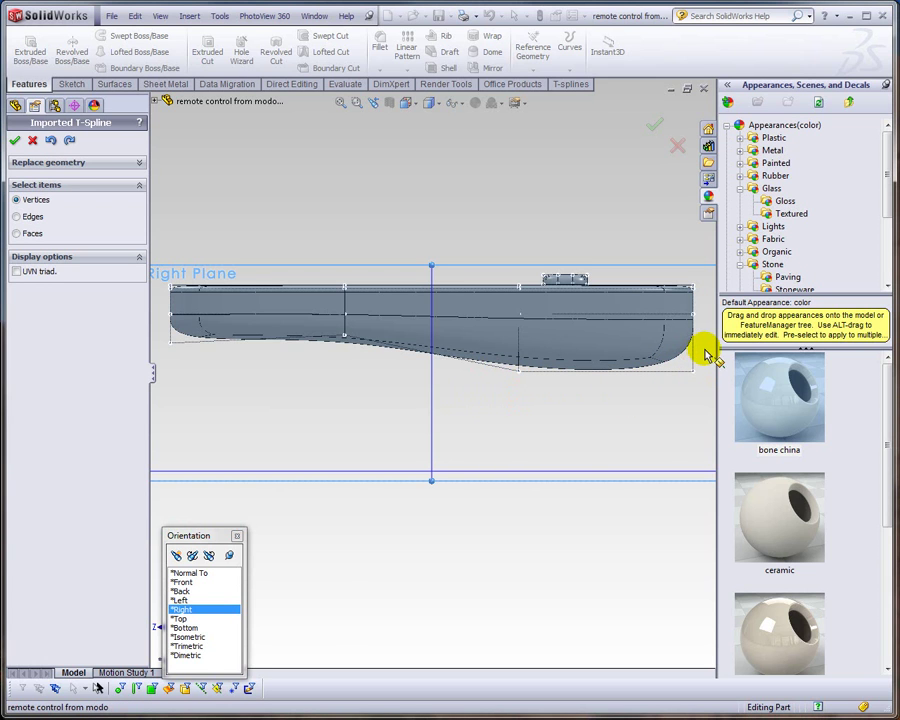
{"action": "left_click_drag", "start_coordinate": [605, 327], "coordinate": [605, 341]}
{"action": "left_click", "coordinate": [341, 381]}
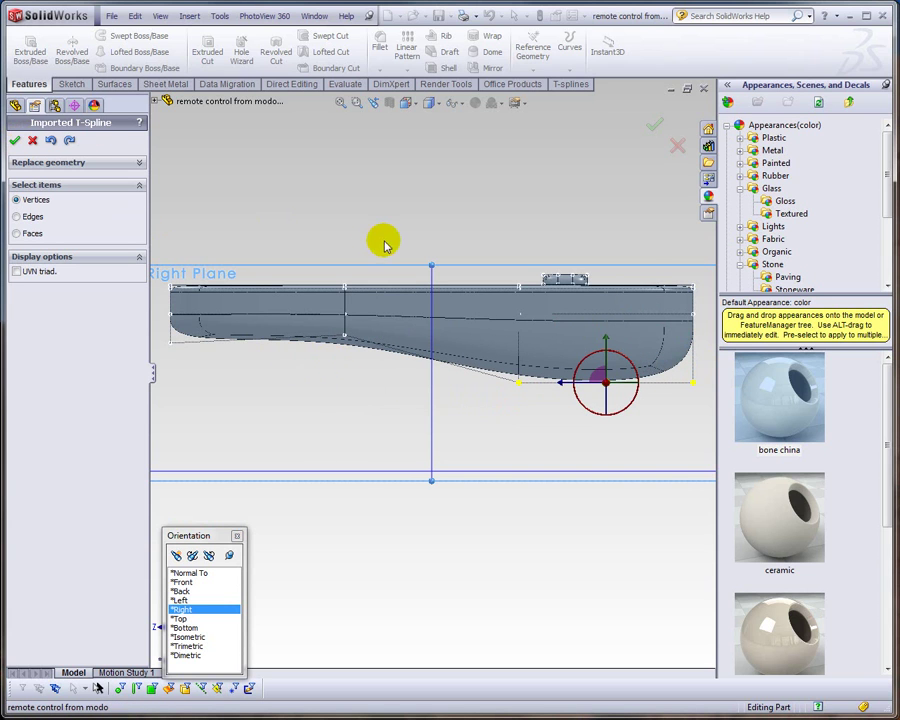
Raise the two middle centre-line vertices of the remote's top face slightly and apply the T-Spline edit.
{"action": "middle_click_drag", "start_coordinate": [210, 215], "coordinate": [247, 275]}
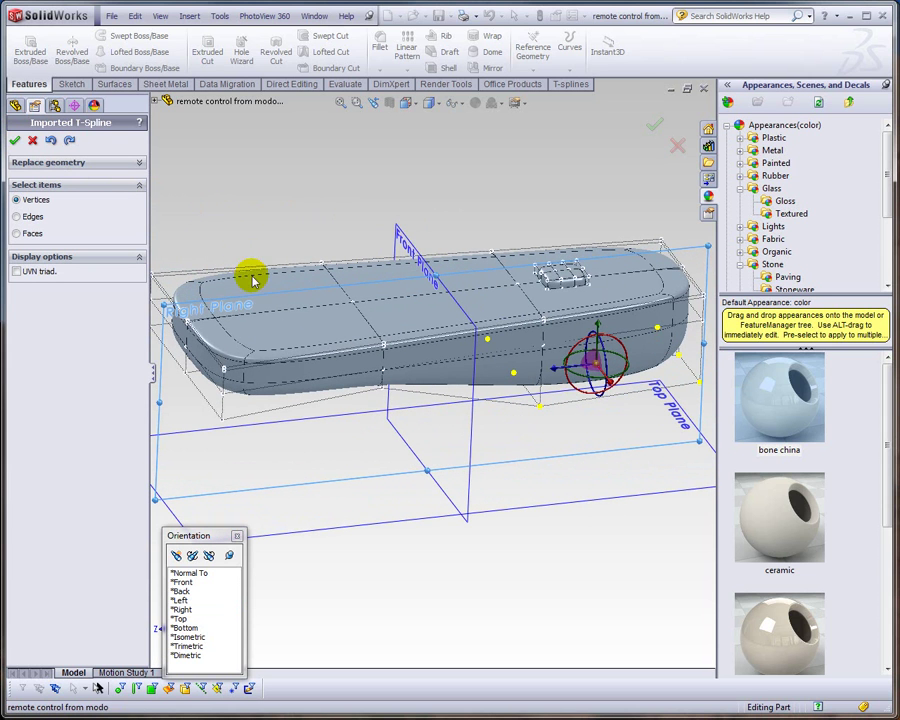
{"action": "left_click", "coordinate": [352, 301]}
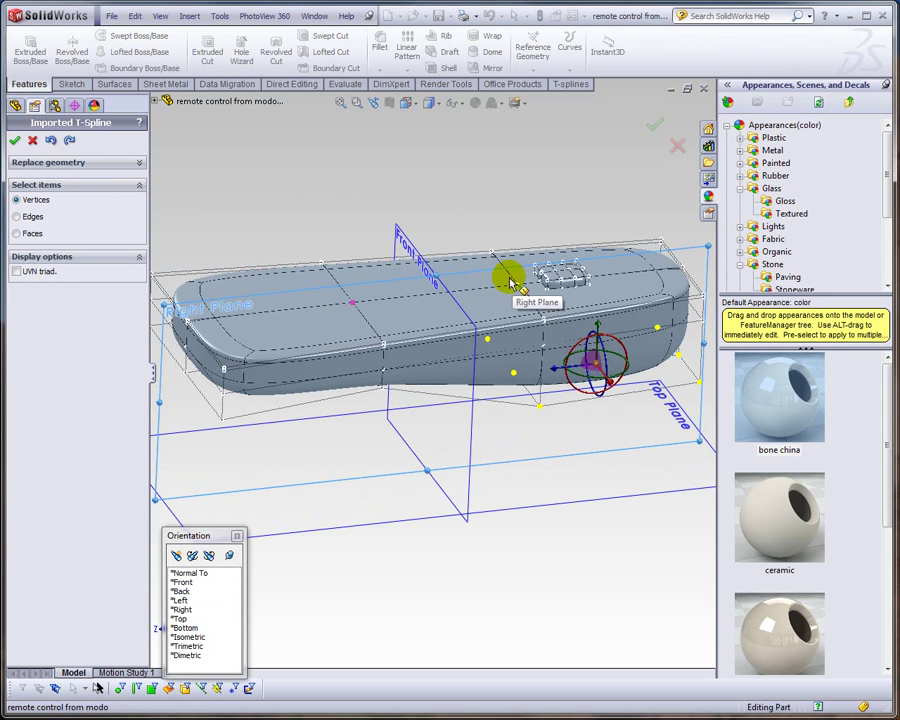
{"action": "left_click", "coordinate": [16, 199]}
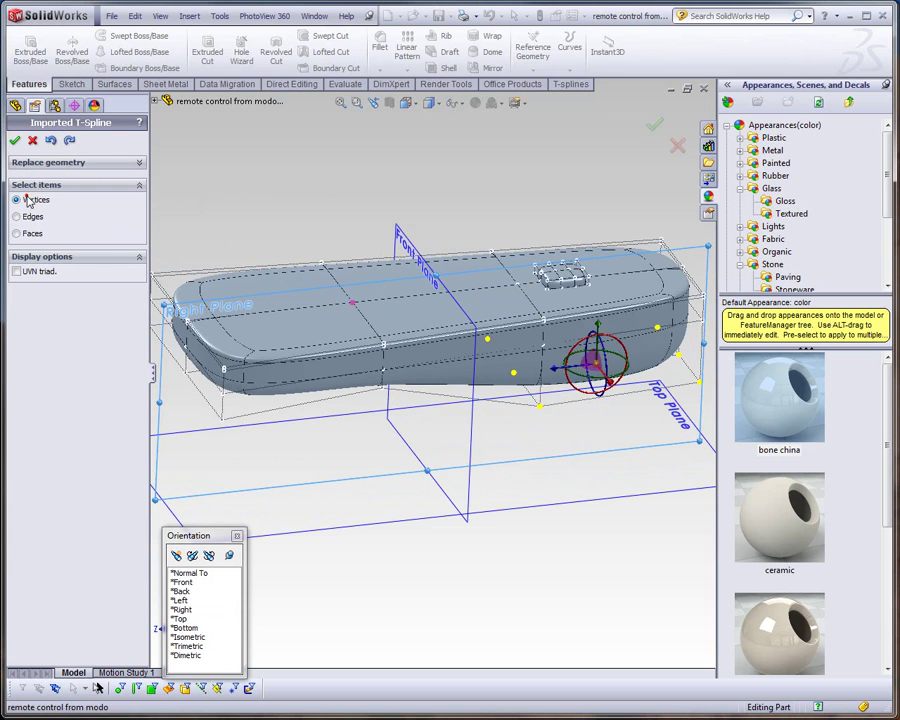
{"action": "left_click", "coordinate": [348, 292]}
{"action": "left_click", "coordinate": [515, 284]}
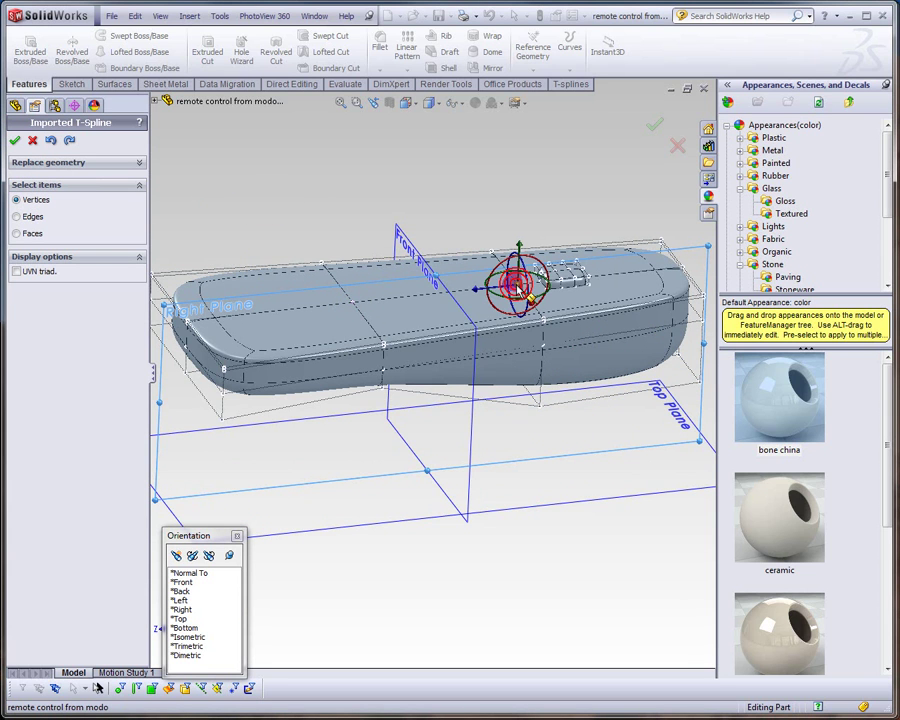
{"action": "left_click", "coordinate": [354, 304], "text": "ctrl"}
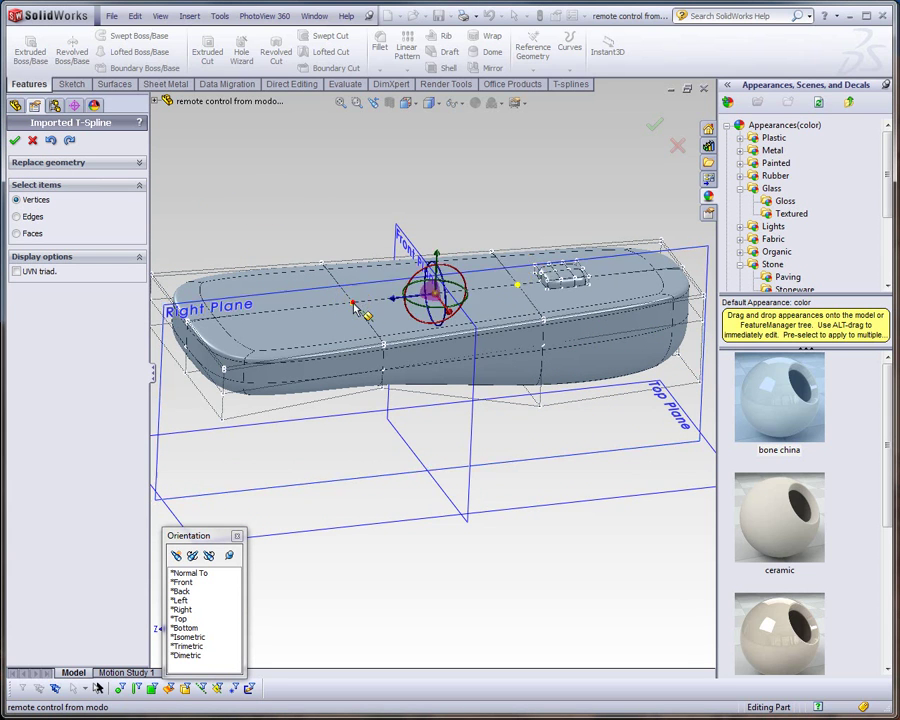
{"action": "left_click", "coordinate": [437, 254]}
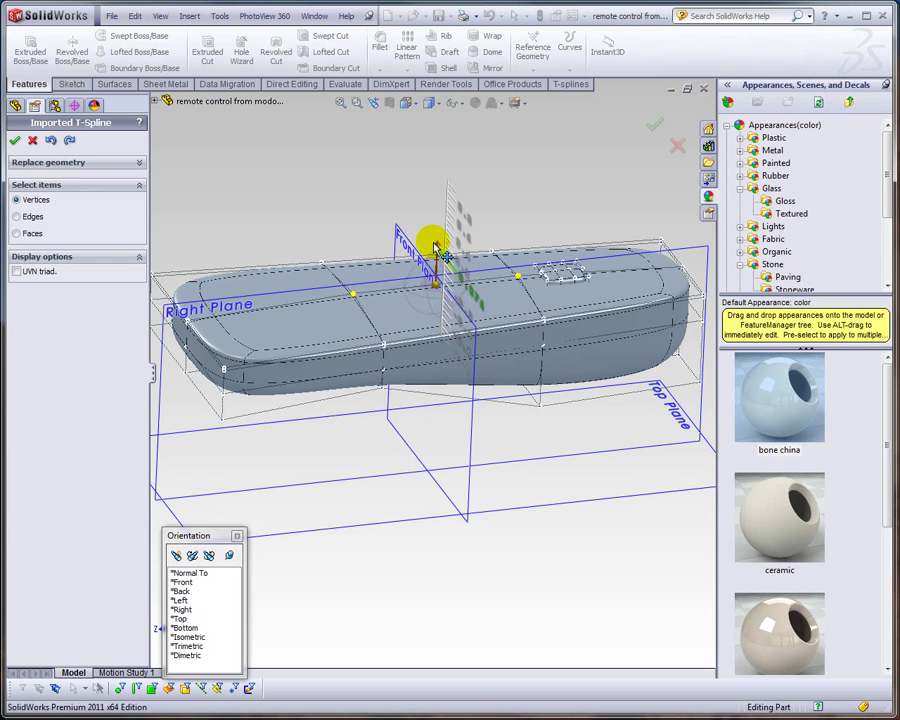
{"action": "left_click", "coordinate": [436, 250]}
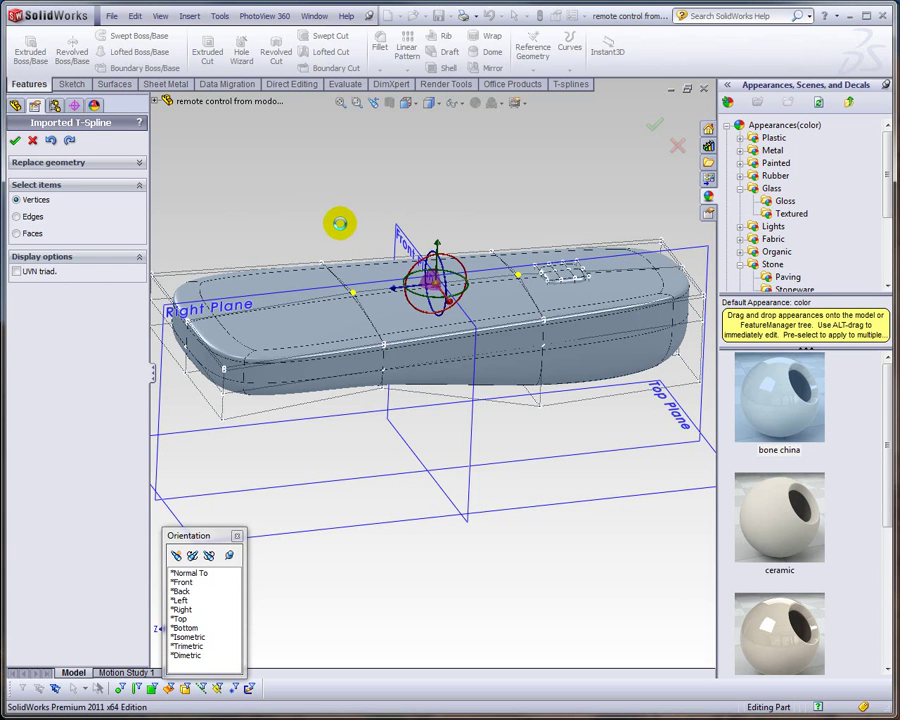
{"action": "middle_click_drag", "start_coordinate": [361, 193], "coordinate": [378, 209]}
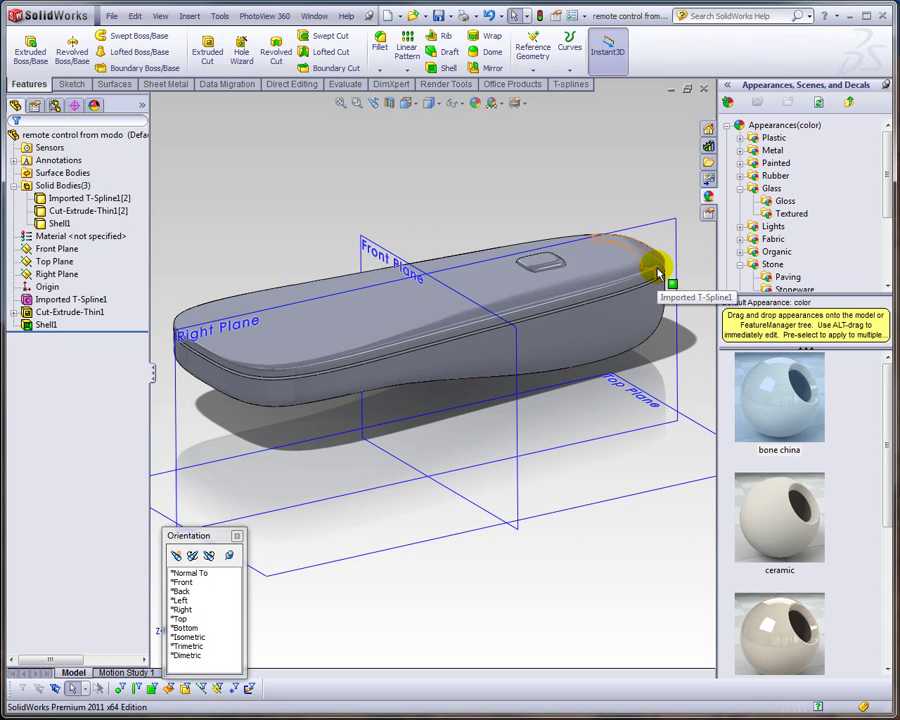
{"action": "middle_click_drag", "start_coordinate": [659, 270], "coordinate": [538, 275]}
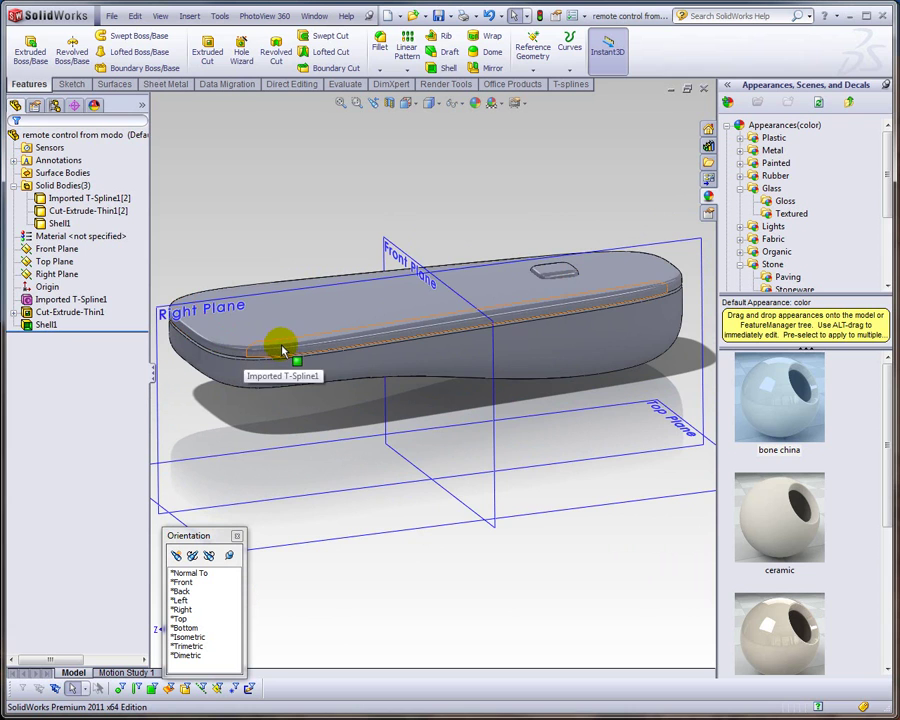
{"action": "middle_click_drag", "start_coordinate": [390, 247], "coordinate": [360, 260]}
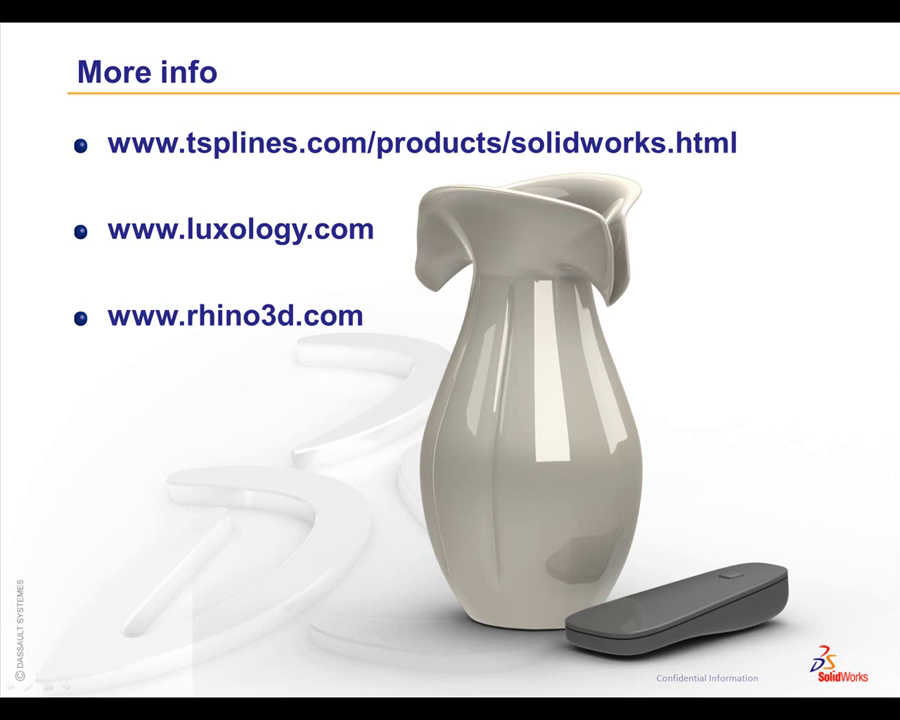